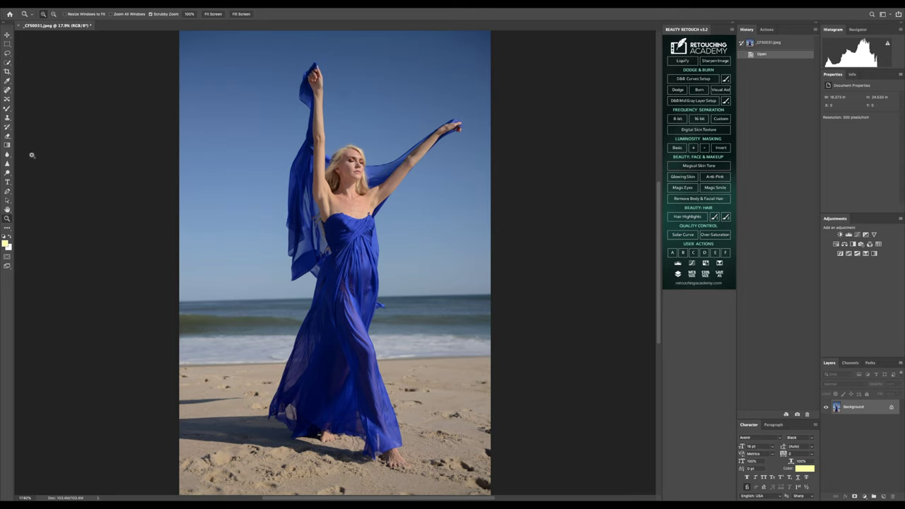
Step: Clone clean sand over the footprints just right of the dress with the Clone Stamp at 15% opacity
{"action": "left_click", "coordinate": [6, 90]}
{"action": "left_click", "coordinate": [7, 118]}
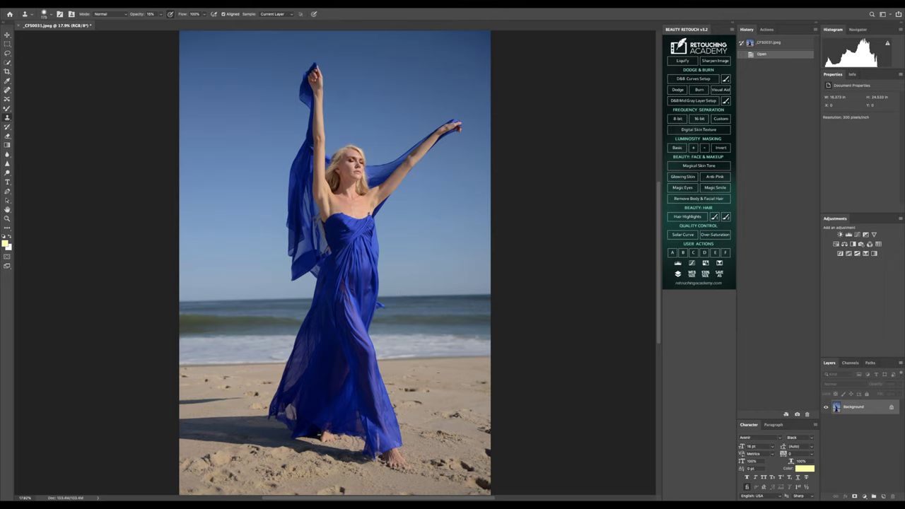
{"action": "left_click", "coordinate": [427, 382]}
{"action": "left_click", "coordinate": [424, 385]}
{"action": "left_click", "coordinate": [422, 387]}
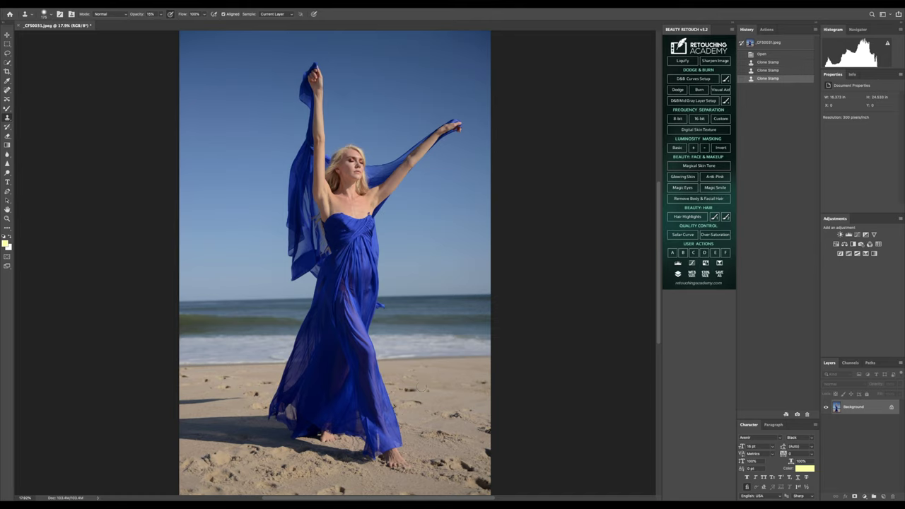
Step: Set the Clone Stamp opacity to 80% and clone out the upper footprints in the sand right of the skirt
{"action": "left_click", "coordinate": [161, 15]}
{"action": "left_click_drag", "start_coordinate": [179, 24], "coordinate": [182, 24]}
{"action": "left_click", "coordinate": [434, 369]}
{"action": "left_click", "coordinate": [424, 390]}
{"action": "left_click", "coordinate": [414, 388]}
{"action": "left_click", "coordinate": [411, 390]}
{"action": "left_click", "coordinate": [409, 391]}
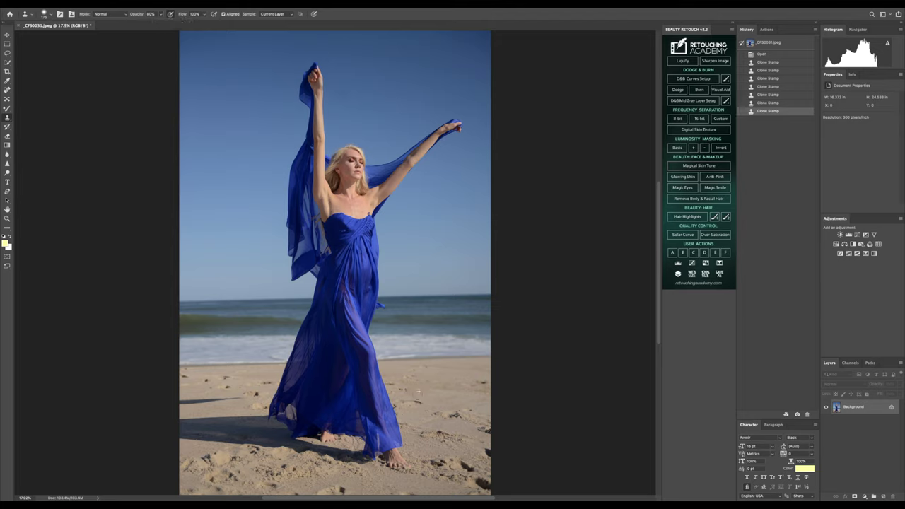
{"action": "left_click", "coordinate": [415, 390]}
{"action": "left_click", "coordinate": [413, 389]}
{"action": "left_click", "coordinate": [411, 389]}
{"action": "left_click", "coordinate": [408, 388]}
{"action": "left_click", "coordinate": [408, 389]}
{"action": "left_click", "coordinate": [409, 389]}
{"action": "left_click", "coordinate": [410, 390]}
{"action": "left_click", "coordinate": [411, 389]}
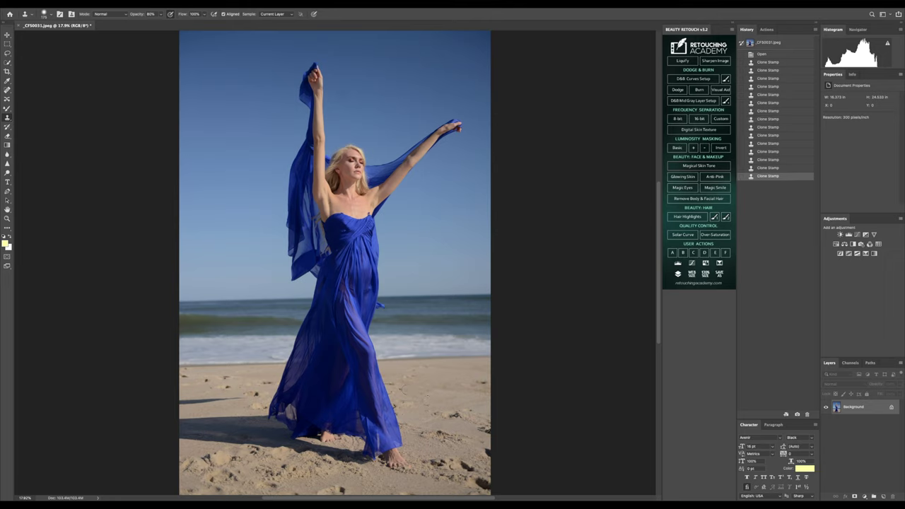
Step: Clone smooth sand over the diagonal trail of footprints running from the skirt toward the photo's right side
{"action": "left_click", "coordinate": [424, 402]}
{"action": "left_click", "coordinate": [429, 406]}
{"action": "left_click", "coordinate": [431, 408]}
{"action": "left_click", "coordinate": [421, 394]}
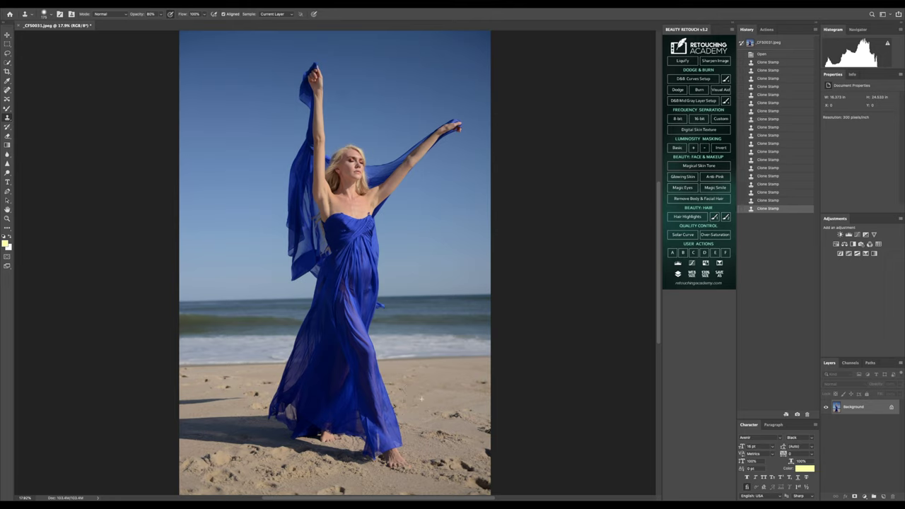
{"action": "left_click", "coordinate": [423, 400]}
{"action": "left_click", "coordinate": [428, 401]}
{"action": "left_click", "coordinate": [434, 402]}
{"action": "left_click", "coordinate": [440, 404]}
{"action": "left_click", "coordinate": [446, 405]}
{"action": "left_click", "coordinate": [452, 406]}
{"action": "left_click", "coordinate": [457, 407]}
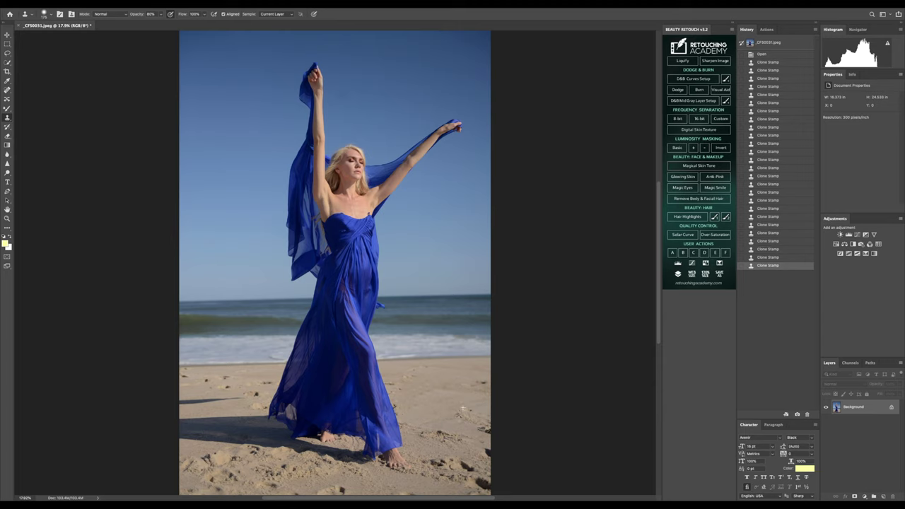
Step: Clone away the remaining footprints in the mid-beach sand near the photo's right edge
{"action": "left_click", "coordinate": [463, 408]}
{"action": "left_click", "coordinate": [465, 409]}
{"action": "left_click", "coordinate": [468, 411]}
{"action": "left_click", "coordinate": [471, 412]}
{"action": "left_click", "coordinate": [473, 413]}
{"action": "left_click", "coordinate": [477, 415]}
{"action": "left_click", "coordinate": [479, 416]}
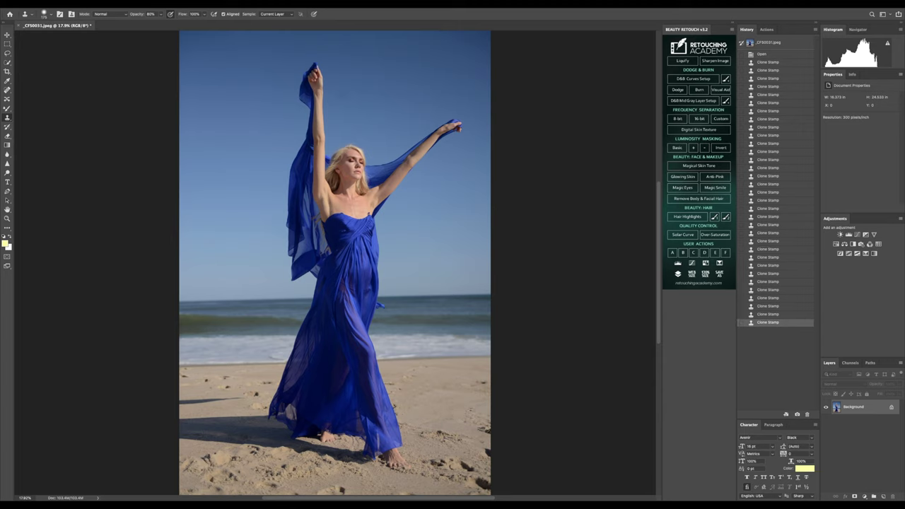
{"action": "left_click", "coordinate": [477, 415]}
{"action": "left_click", "coordinate": [472, 415]}
{"action": "left_click", "coordinate": [469, 414]}
{"action": "left_click", "coordinate": [466, 413]}
{"action": "left_click", "coordinate": [462, 412]}
{"action": "left_click", "coordinate": [459, 411]}
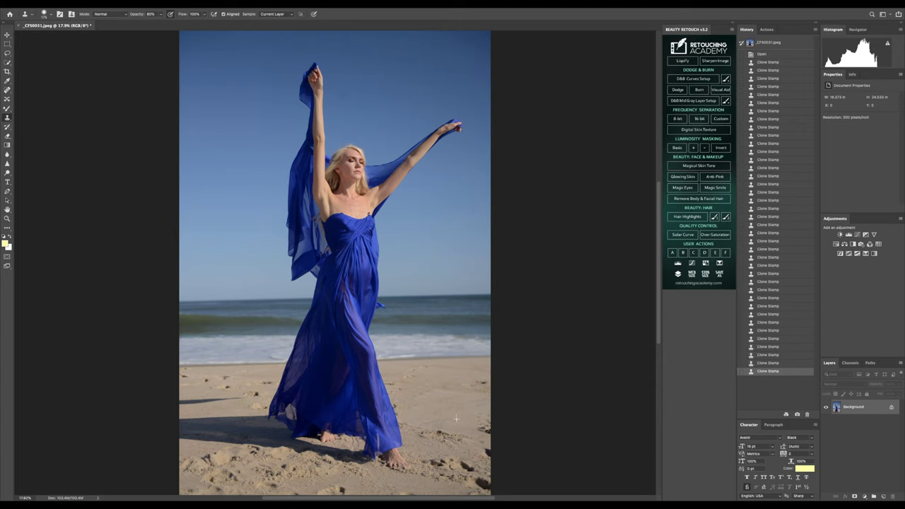
{"action": "left_click_drag", "start_coordinate": [482, 424], "coordinate": [489, 432]}
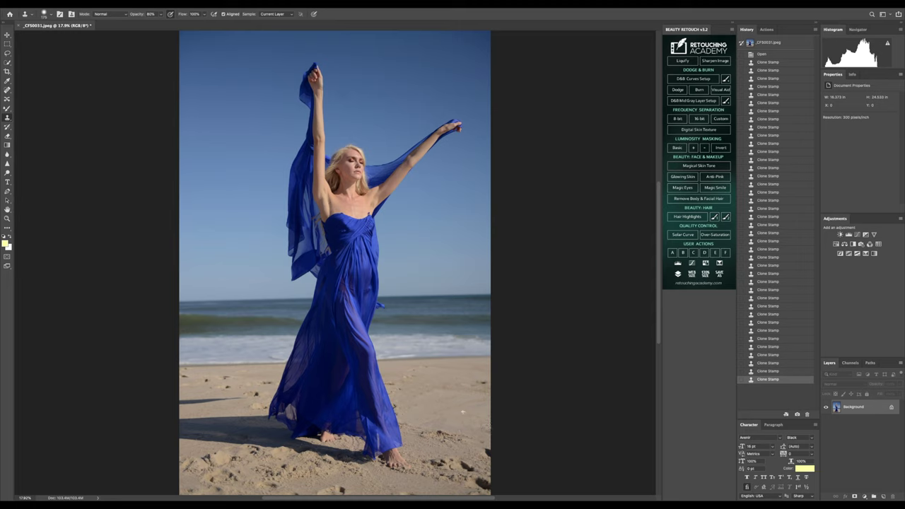
{"action": "left_click", "coordinate": [491, 414]}
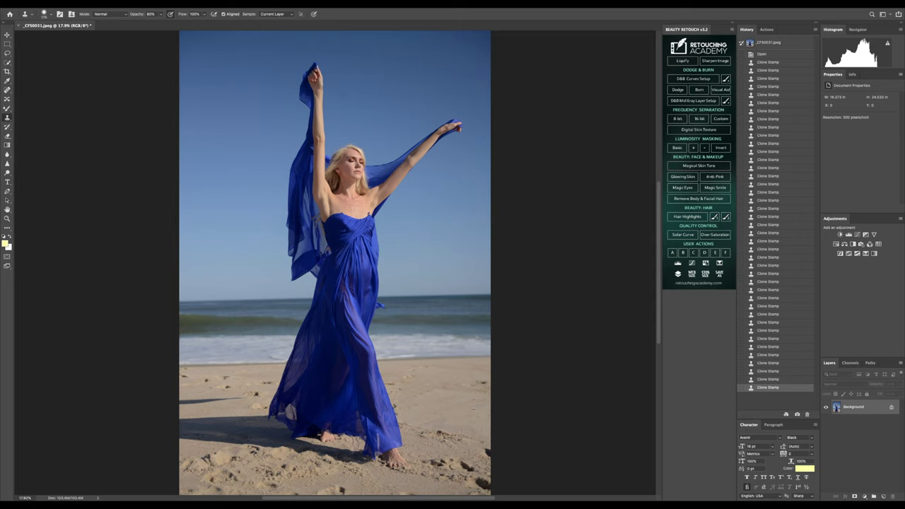
{"action": "left_click", "coordinate": [472, 390]}
{"action": "left_click", "coordinate": [417, 373]}
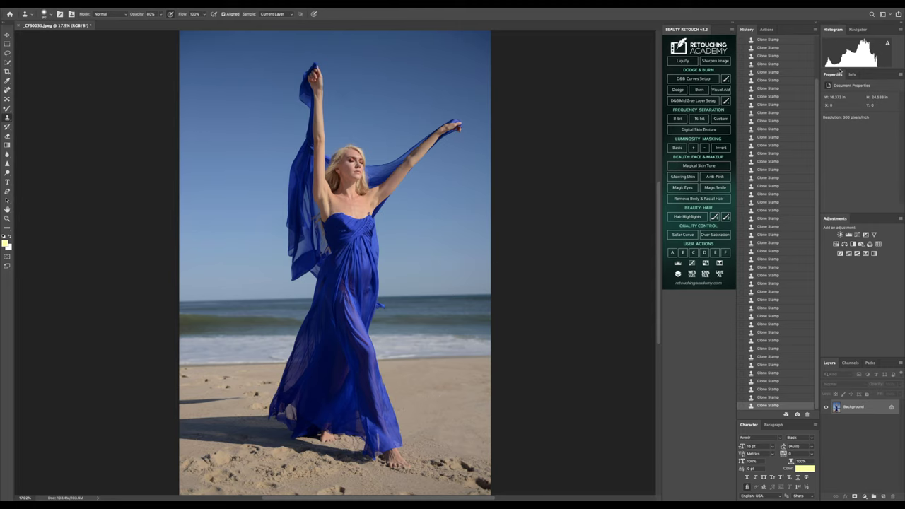
Step: Compare the photo's original history snapshot with the latest Clone Stamp state
{"action": "scroll", "coordinate": [788, 74], "scroll_direction": "up", "scroll_amount": 10}
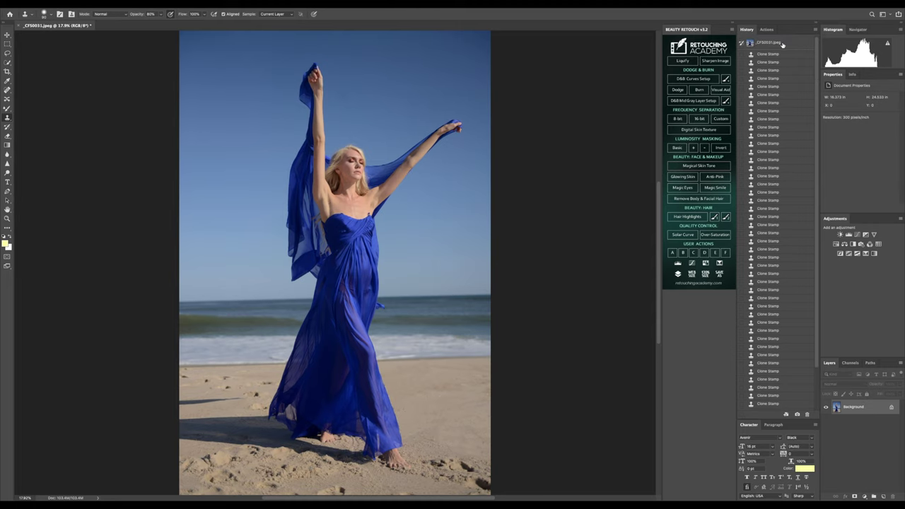
{"action": "left_click", "coordinate": [782, 44]}
{"action": "scroll", "coordinate": [777, 227], "scroll_direction": "down", "scroll_amount": 1}
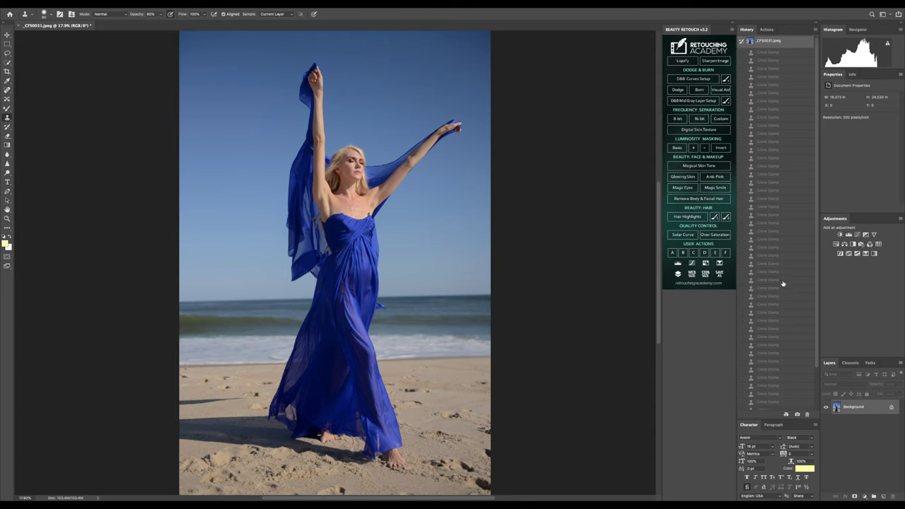
{"action": "left_click", "coordinate": [775, 405]}
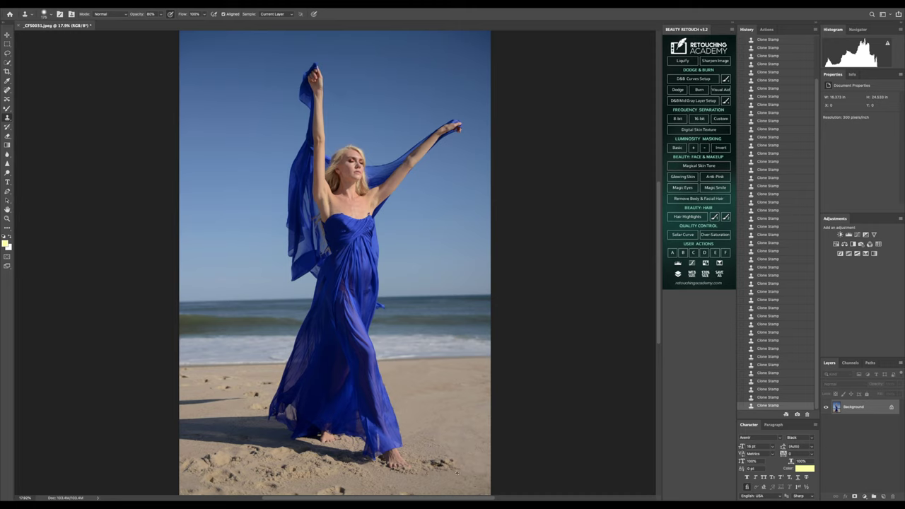
Step: Clone clean sand over the footprints in the foreground to the right of the woman's front foot
{"action": "left_click", "coordinate": [446, 464]}
{"action": "left_click", "coordinate": [437, 464]}
{"action": "left_click", "coordinate": [433, 463]}
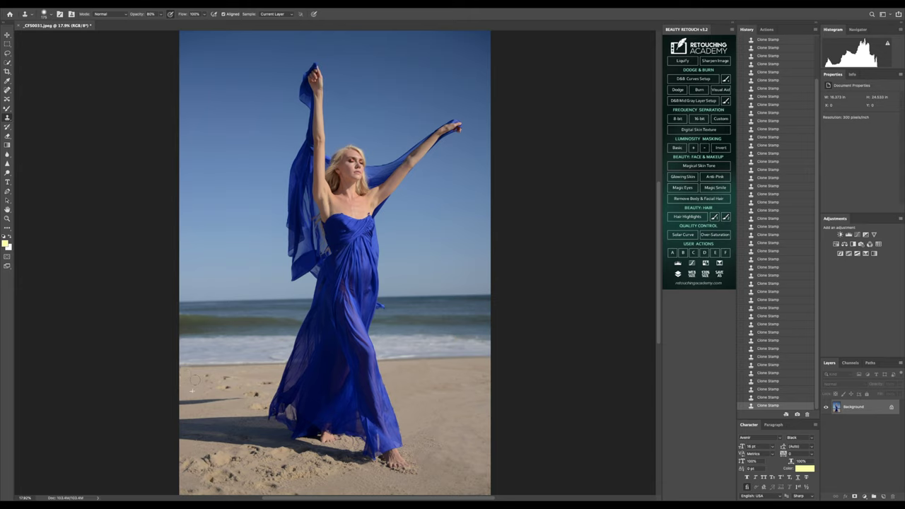
Step: Clone clean sand over the footprints left of the dress and the rough sand in the lower-left foreground
{"action": "left_click", "coordinate": [224, 387]}
{"action": "scroll", "coordinate": [339, 480], "scroll_direction": "down", "scroll_amount": 3}
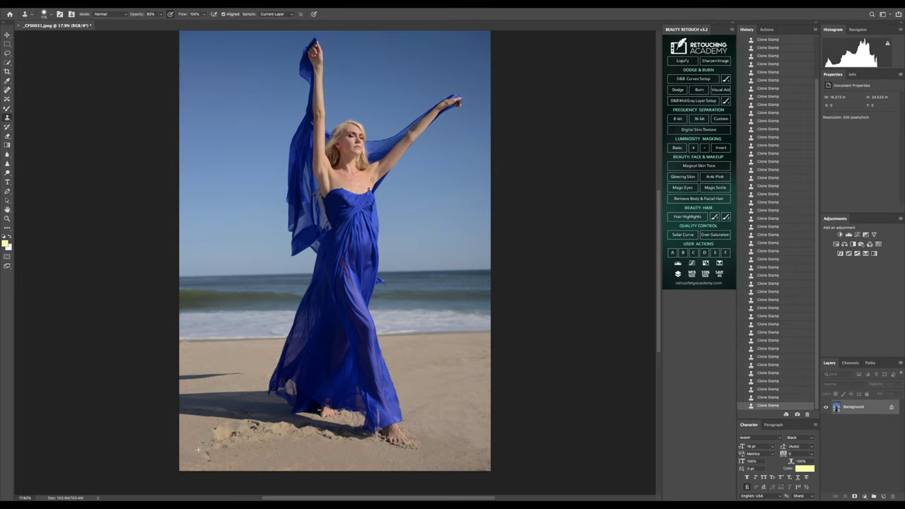
{"action": "left_click", "coordinate": [219, 433]}
{"action": "left_click", "coordinate": [233, 435]}
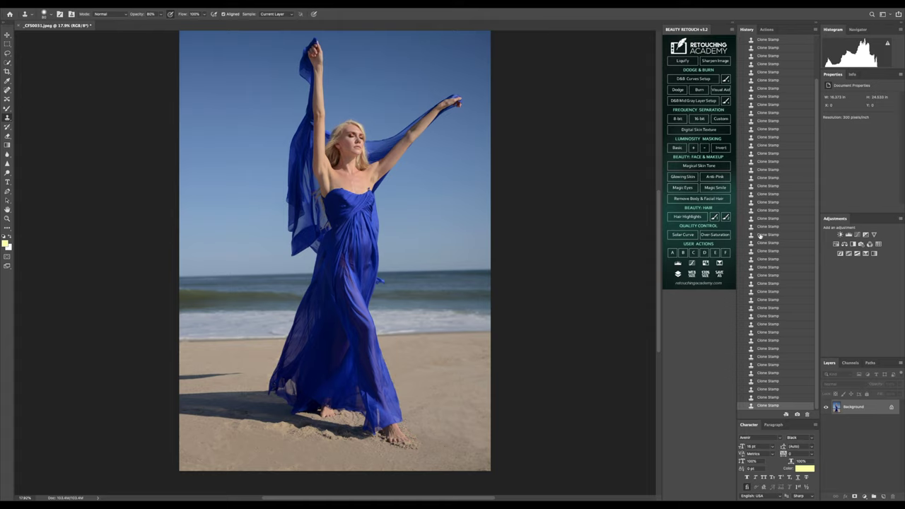
Step: Run the 8-bit frequency separation action and accept its preset Gaussian Blur radius
{"action": "left_click", "coordinate": [676, 119]}
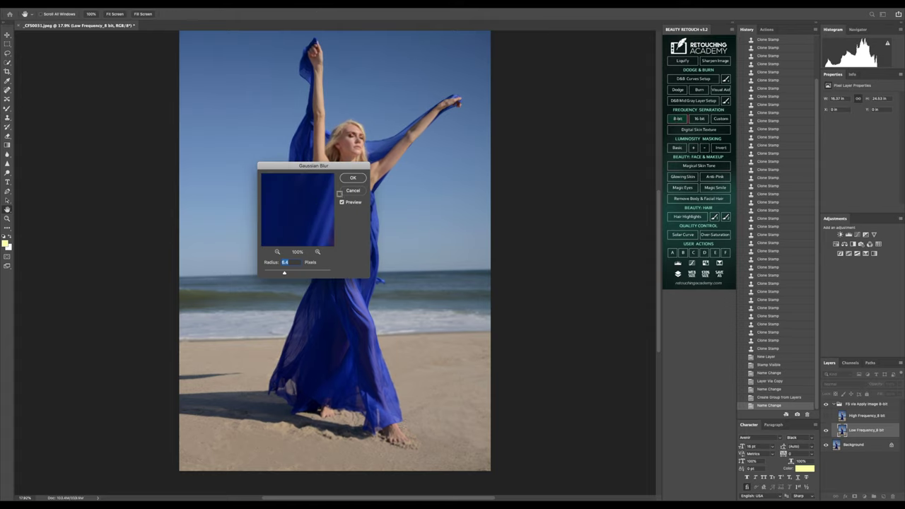
{"action": "left_click", "coordinate": [354, 177]}
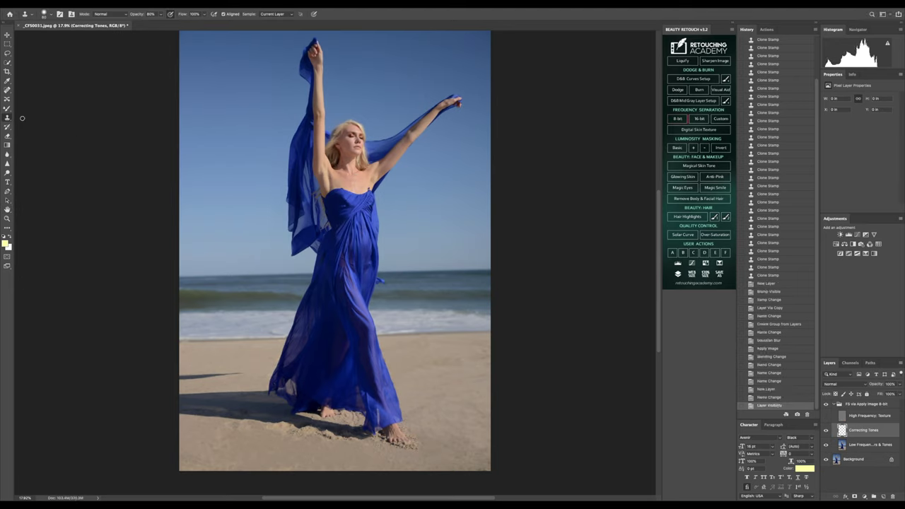
Step: Blend the sand tones right of the dress and across the foreground with the Mixer Brush on the Correcting Tones layer
{"action": "key", "text": "b"}
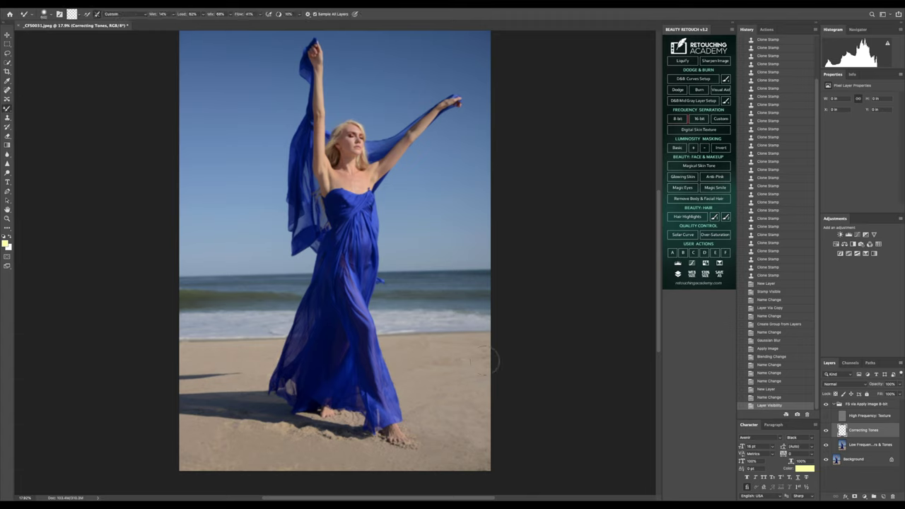
{"action": "mouse_move", "coordinate": [485, 360]}
{"action": "left_mouse_down"}
{"action": "mouse_move", "coordinate": [424, 369]}
{"action": "mouse_move", "coordinate": [421, 382]}
{"action": "left_mouse_up"}
{"action": "left_click_drag", "start_coordinate": [474, 387], "coordinate": [423, 392]}
{"action": "mouse_move", "coordinate": [466, 396]}
{"action": "left_mouse_down"}
{"action": "mouse_move", "coordinate": [421, 398]}
{"action": "mouse_move", "coordinate": [424, 413]}
{"action": "mouse_move", "coordinate": [490, 425]}
{"action": "mouse_move", "coordinate": [428, 459]}
{"action": "left_mouse_up"}
{"action": "left_click_drag", "start_coordinate": [377, 475], "coordinate": [325, 463]}
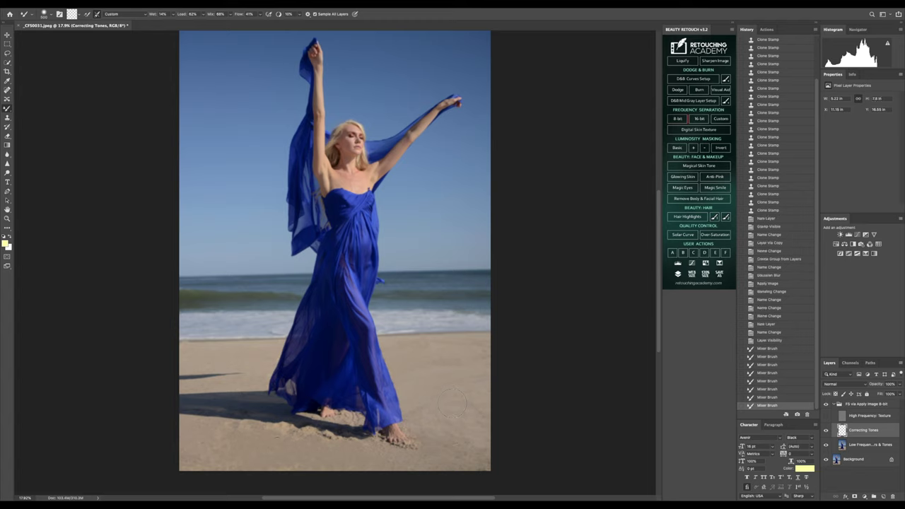
{"action": "left_click_drag", "start_coordinate": [396, 452], "coordinate": [354, 455]}
{"action": "left_click_drag", "start_coordinate": [375, 456], "coordinate": [311, 456]}
{"action": "mouse_move", "coordinate": [340, 460]}
{"action": "left_mouse_down"}
{"action": "mouse_move", "coordinate": [242, 462]}
{"action": "mouse_move", "coordinate": [173, 438]}
{"action": "mouse_move", "coordinate": [236, 440]}
{"action": "mouse_move", "coordinate": [191, 438]}
{"action": "mouse_move", "coordinate": [233, 456]}
{"action": "mouse_move", "coordinate": [307, 450]}
{"action": "mouse_move", "coordinate": [247, 455]}
{"action": "left_mouse_up"}
{"action": "mouse_move", "coordinate": [262, 452]}
{"action": "left_mouse_down"}
{"action": "mouse_move", "coordinate": [226, 452]}
{"action": "mouse_move", "coordinate": [304, 456]}
{"action": "mouse_move", "coordinate": [219, 445]}
{"action": "left_mouse_up"}
{"action": "mouse_move", "coordinate": [233, 442]}
{"action": "left_mouse_down"}
{"action": "mouse_move", "coordinate": [198, 434]}
{"action": "mouse_move", "coordinate": [187, 417]}
{"action": "left_mouse_up"}
Step: Adjust the Mixer Brush size and smooth the sand tones around the small shadow left of the dress
{"action": "key", "text": "bracketright"}
{"action": "key", "text": "bracketright"}
{"action": "key", "text": "bracketright"}
{"action": "key", "text": "bracketright"}
{"action": "key", "text": "bracketright"}
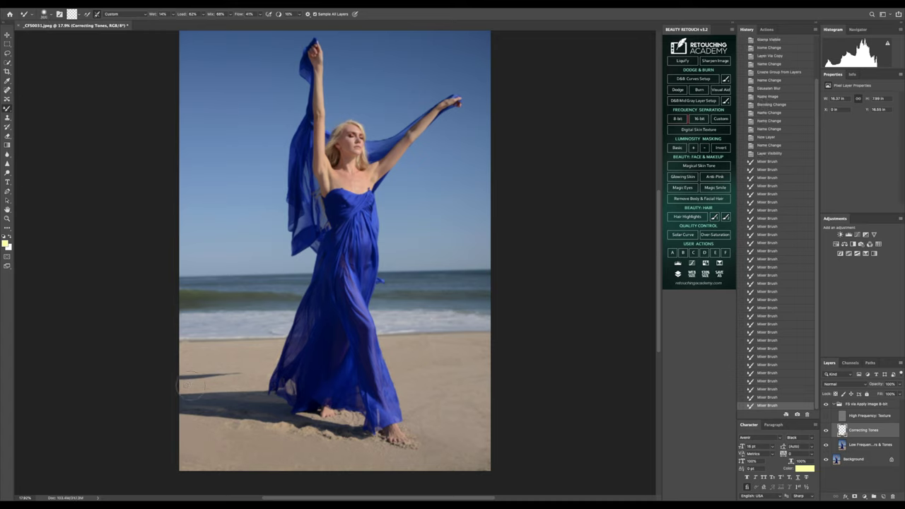
{"action": "mouse_move", "coordinate": [204, 384]}
{"action": "left_mouse_down"}
{"action": "mouse_move", "coordinate": [188, 383]}
{"action": "mouse_move", "coordinate": [202, 385]}
{"action": "left_mouse_up"}
{"action": "left_click_drag", "start_coordinate": [261, 353], "coordinate": [185, 360]}
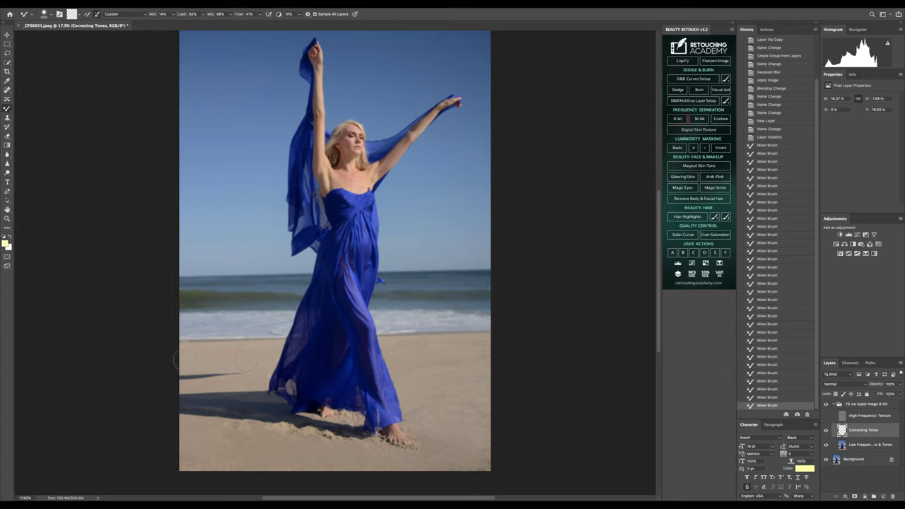
{"action": "left_click_drag", "start_coordinate": [244, 358], "coordinate": [185, 358]}
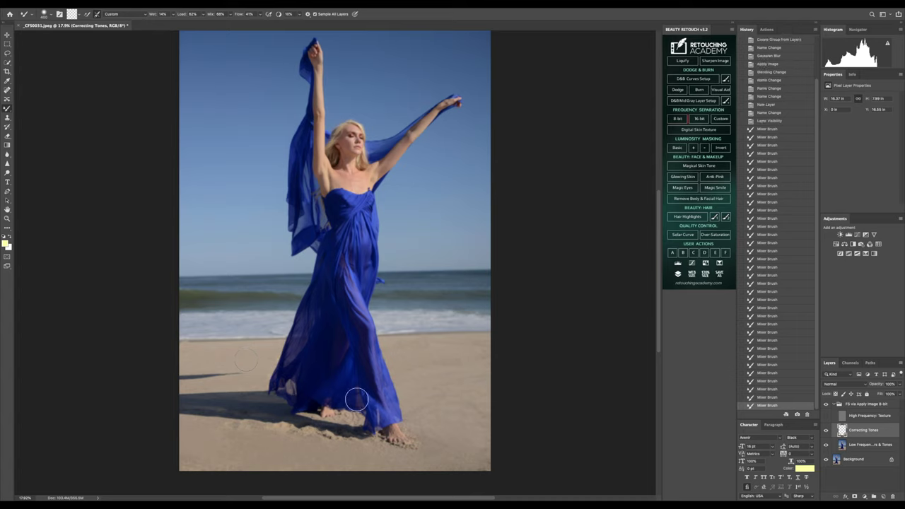
Step: Smooth the sand tones along the right side up to the waterline, and show the High Frequency: Texture layer again
{"action": "left_click_drag", "start_coordinate": [489, 476], "coordinate": [458, 474]}
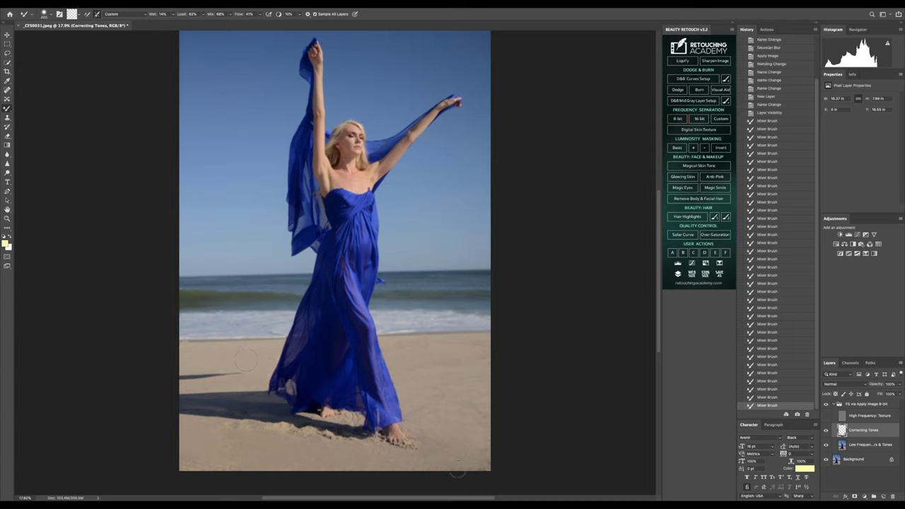
{"action": "key", "text": "]"}
{"action": "key", "text": "]"}
{"action": "key", "text": "]"}
{"action": "left_click_drag", "start_coordinate": [475, 431], "coordinate": [466, 400]}
{"action": "left_click_drag", "start_coordinate": [467, 389], "coordinate": [480, 380]}
{"action": "left_click", "coordinate": [475, 373]}
{"action": "left_click", "coordinate": [467, 362]}
{"action": "left_click", "coordinate": [450, 342]}
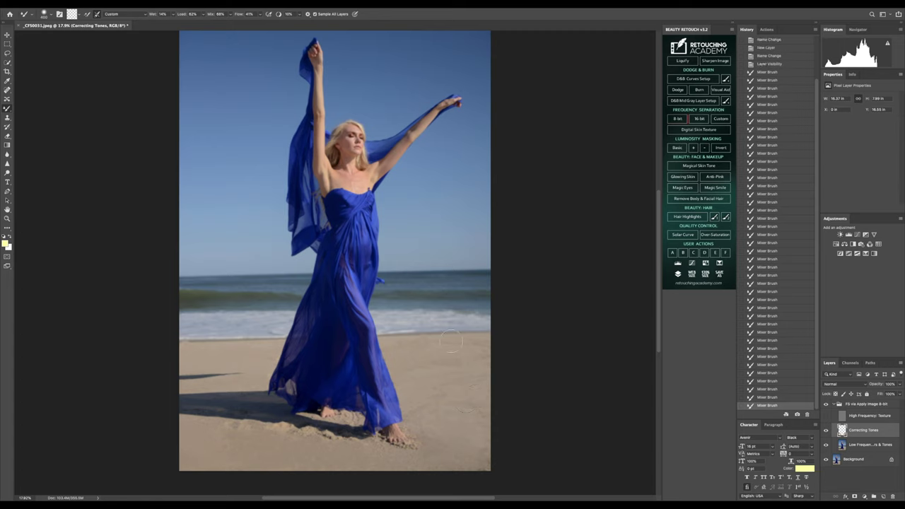
{"action": "left_click", "coordinate": [825, 415]}
Step: Retouch the flaw on the lower fold of the blue scarf with the Spot Healing Brush
{"action": "left_click", "coordinate": [8, 220]}
{"action": "left_click", "coordinate": [352, 211]}
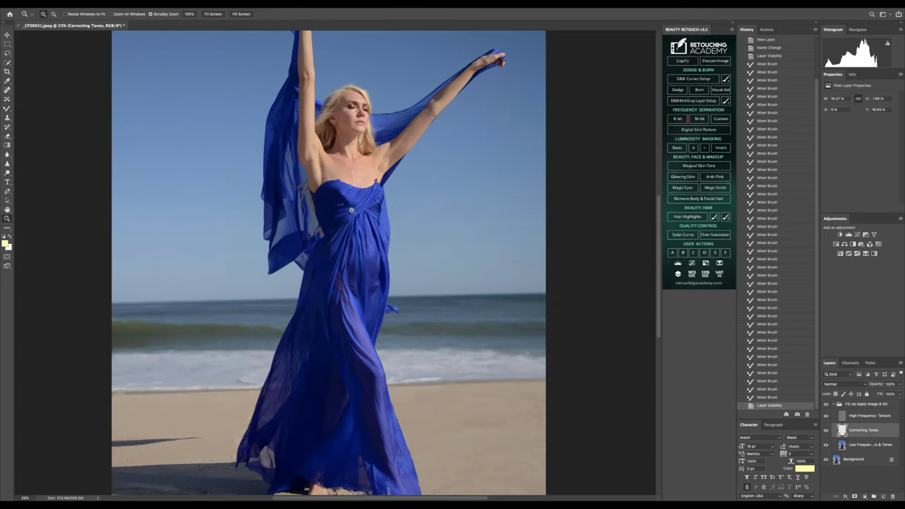
{"action": "left_click", "coordinate": [351, 211]}
{"action": "left_click", "coordinate": [378, 296]}
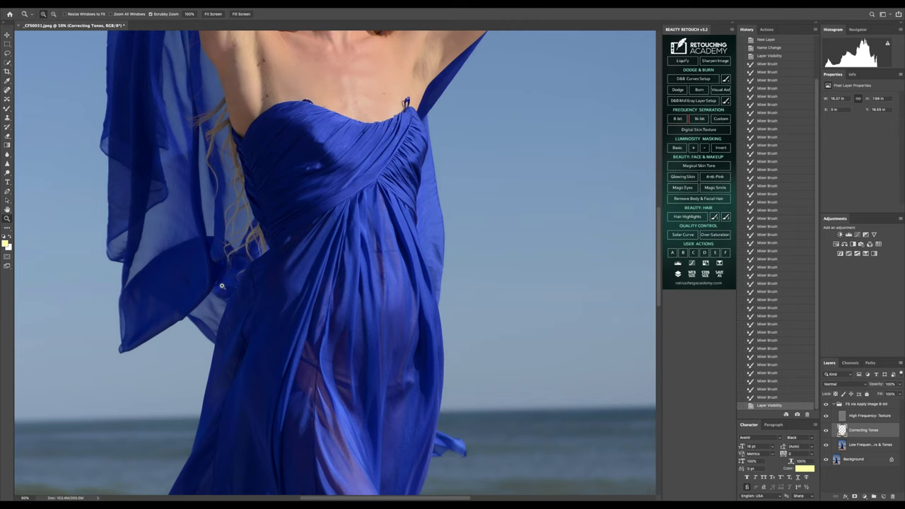
{"action": "left_click", "coordinate": [8, 90]}
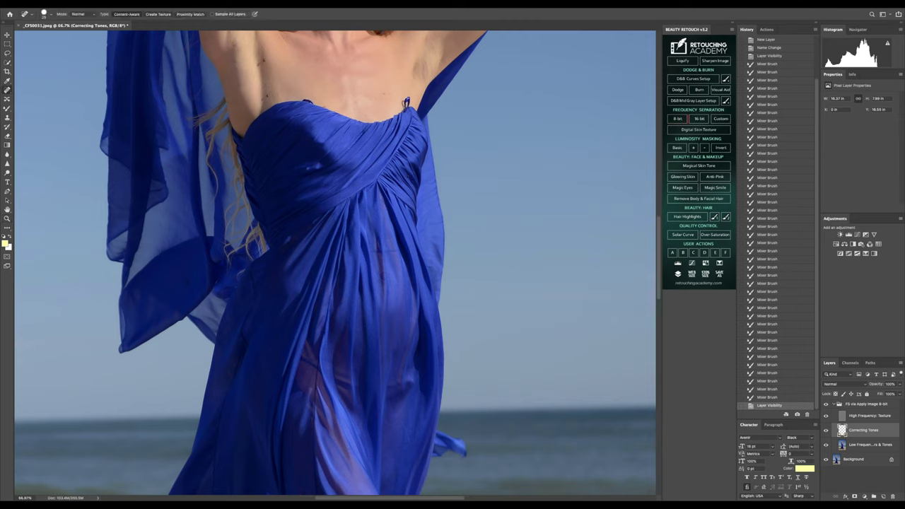
{"action": "left_click_drag", "start_coordinate": [187, 276], "coordinate": [190, 288]}
Step: Flatten the image into the Background layer and heal the lower fold of the scarf once more
{"action": "right_click", "coordinate": [854, 463]}
{"action": "left_click", "coordinate": [828, 479]}
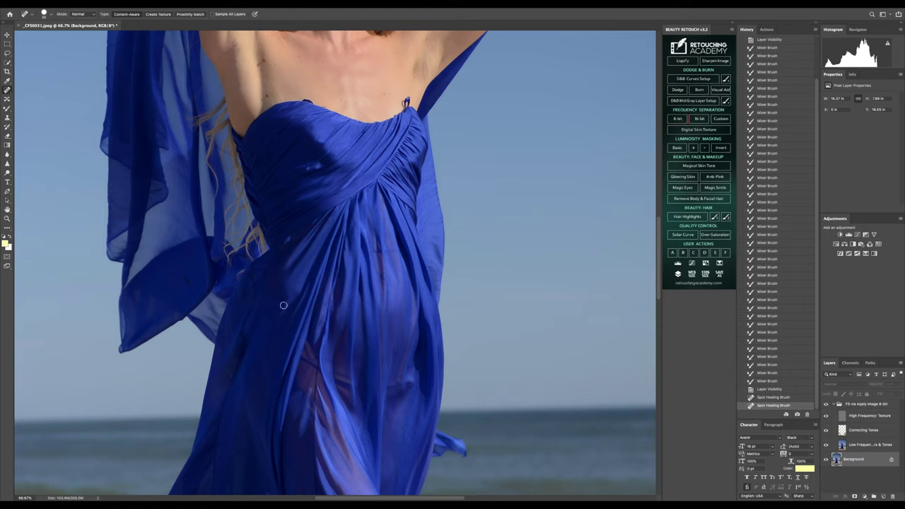
{"action": "left_click_drag", "start_coordinate": [190, 274], "coordinate": [181, 284]}
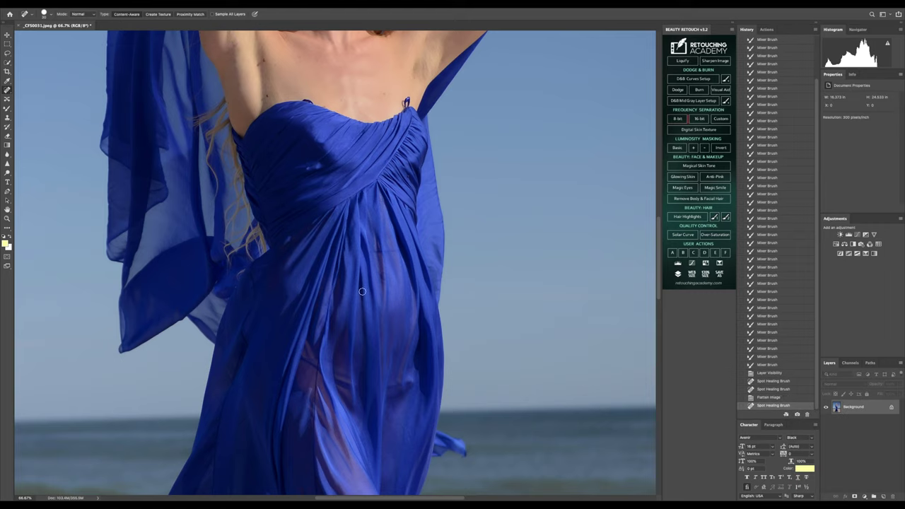
Step: Remove the moles and creases beside the woman's raised underarm with the Spot Healing Brush
{"action": "scroll", "coordinate": [364, 318], "scroll_direction": "down", "scroll_amount": 8}
{"action": "scroll", "coordinate": [364, 318], "scroll_direction": "up", "scroll_amount": 10}
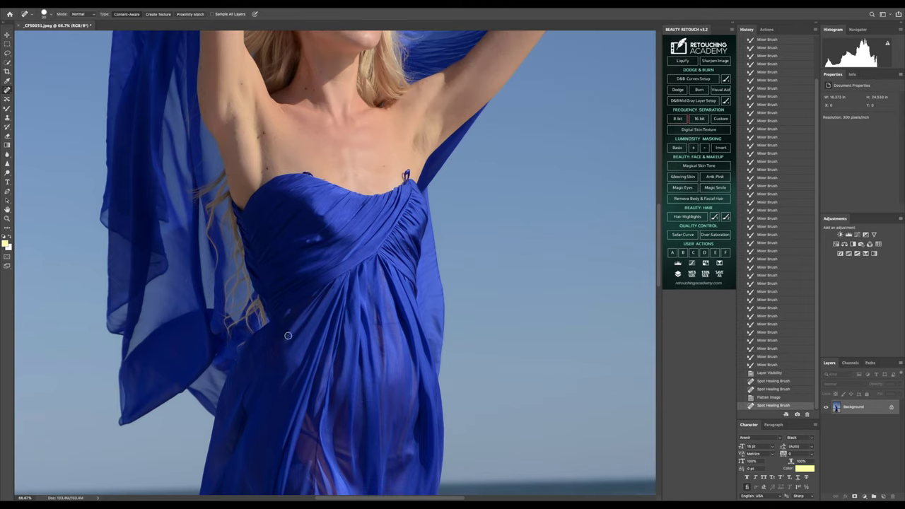
{"action": "scroll", "coordinate": [286, 328], "scroll_direction": "up", "scroll_amount": 5}
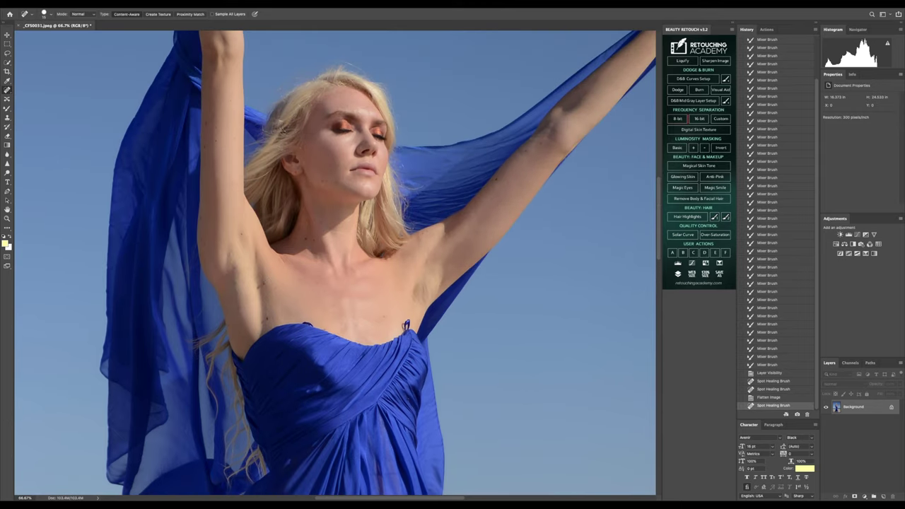
{"action": "left_click", "coordinate": [265, 284]}
{"action": "left_click", "coordinate": [259, 288]}
{"action": "left_click", "coordinate": [278, 278]}
{"action": "left_click", "coordinate": [268, 287]}
{"action": "left_click", "coordinate": [275, 289]}
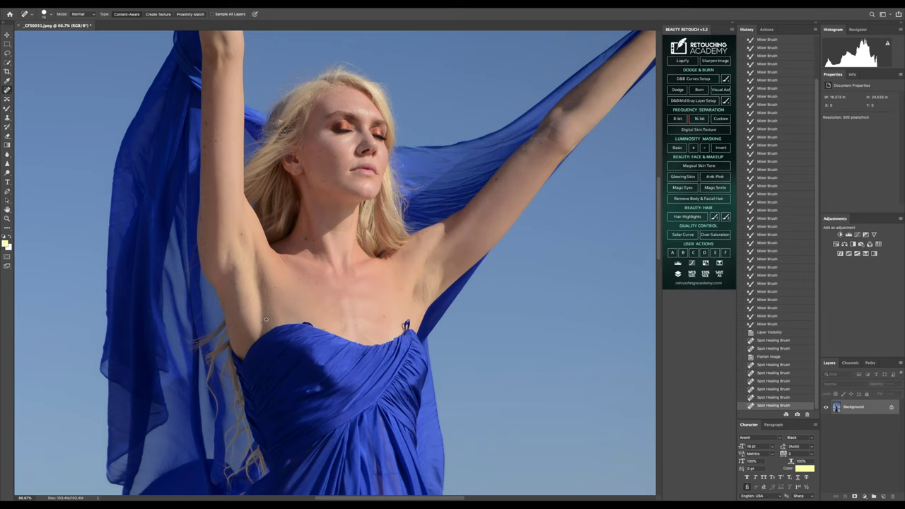
Step: Heal the spots above the dress's neckline near the underarm and the moles at the base of the neck
{"action": "left_click", "coordinate": [265, 318]}
{"action": "left_click", "coordinate": [261, 319]}
{"action": "left_click", "coordinate": [307, 237]}
{"action": "left_click", "coordinate": [316, 240]}
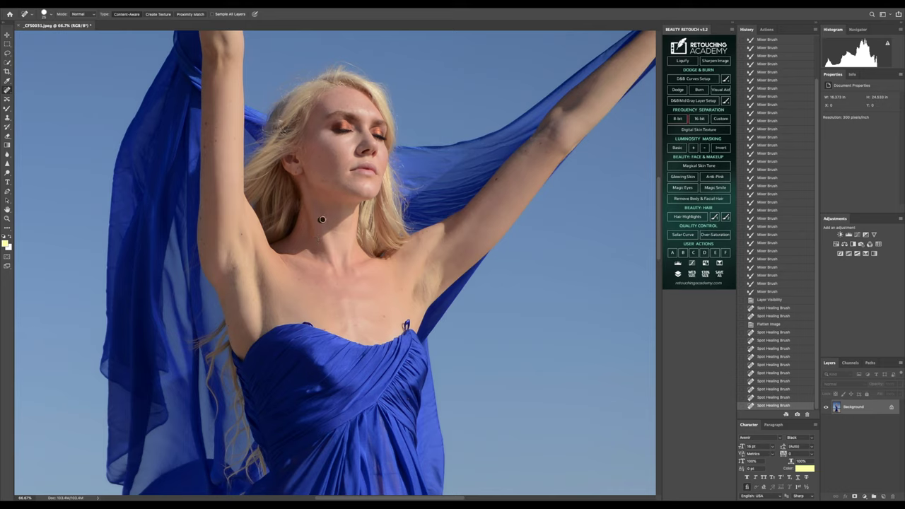
Step: Heal the mole on the neck and the spots on the raised upper arm near the underarm with the Spot Healing Brush
{"action": "left_click", "coordinate": [322, 219]}
{"action": "left_click", "coordinate": [305, 221]}
{"action": "left_click", "coordinate": [241, 235]}
{"action": "left_click", "coordinate": [206, 251]}
{"action": "left_click", "coordinate": [202, 256]}
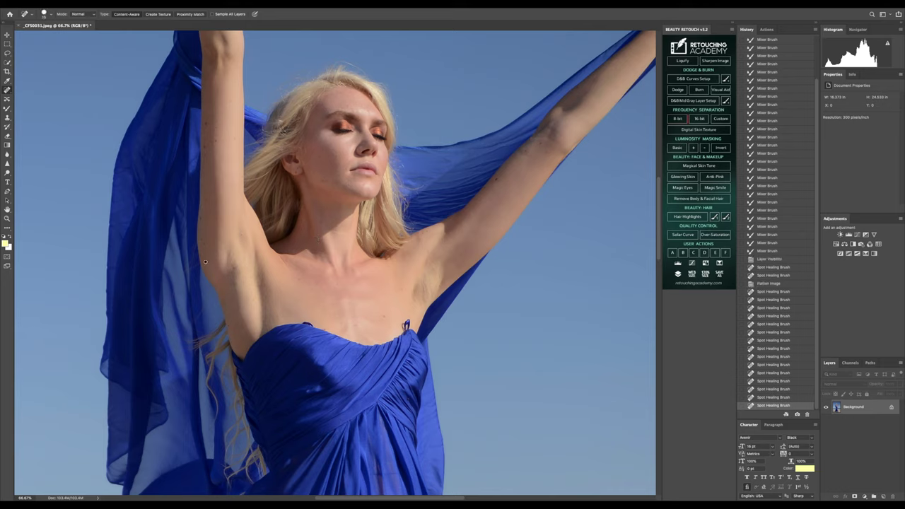
Step: Remove the moles along the outer edge of the vertically raised upper arm with the Spot Healing Brush
{"action": "left_click", "coordinate": [210, 196]}
{"action": "left_click", "coordinate": [202, 219]}
{"action": "left_click", "coordinate": [205, 187]}
{"action": "left_click", "coordinate": [206, 175]}
{"action": "left_click", "coordinate": [204, 145]}
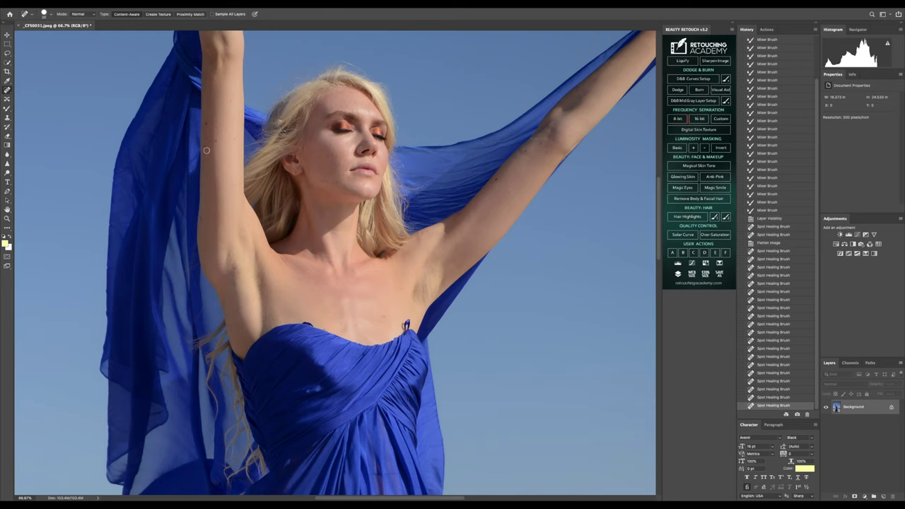
{"action": "left_click", "coordinate": [205, 154]}
Step: Heal the spots across the raised arm just below the elbow
{"action": "left_click", "coordinate": [217, 139]}
{"action": "left_click", "coordinate": [234, 136]}
{"action": "left_click", "coordinate": [204, 123]}
{"action": "left_click_drag", "start_coordinate": [215, 113], "coordinate": [215, 137]}
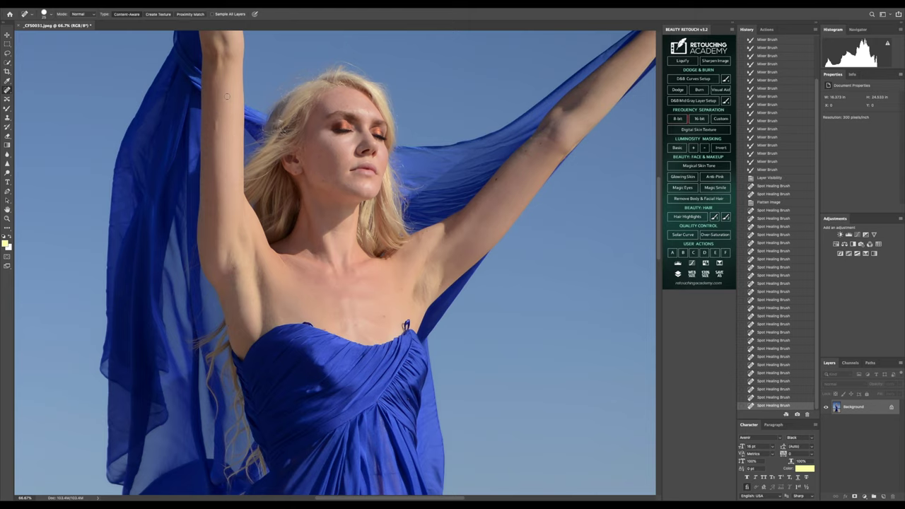
{"action": "left_click_drag", "start_coordinate": [229, 97], "coordinate": [214, 135]}
{"action": "left_click", "coordinate": [230, 111]}
Step: Clean up the remaining marks between the elbow and shoulder of the vertically raised arm
{"action": "scroll", "coordinate": [226, 156], "scroll_direction": "up", "scroll_amount": 3}
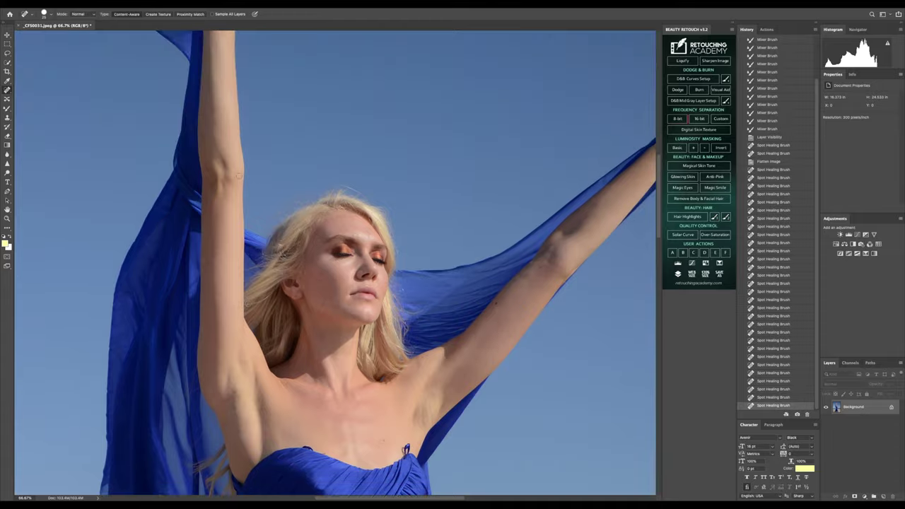
{"action": "left_click", "coordinate": [217, 205]}
{"action": "left_click", "coordinate": [204, 247]}
{"action": "left_click", "coordinate": [212, 261]}
{"action": "scroll", "coordinate": [202, 282], "scroll_direction": "down", "scroll_amount": 1}
{"action": "left_click", "coordinate": [205, 269]}
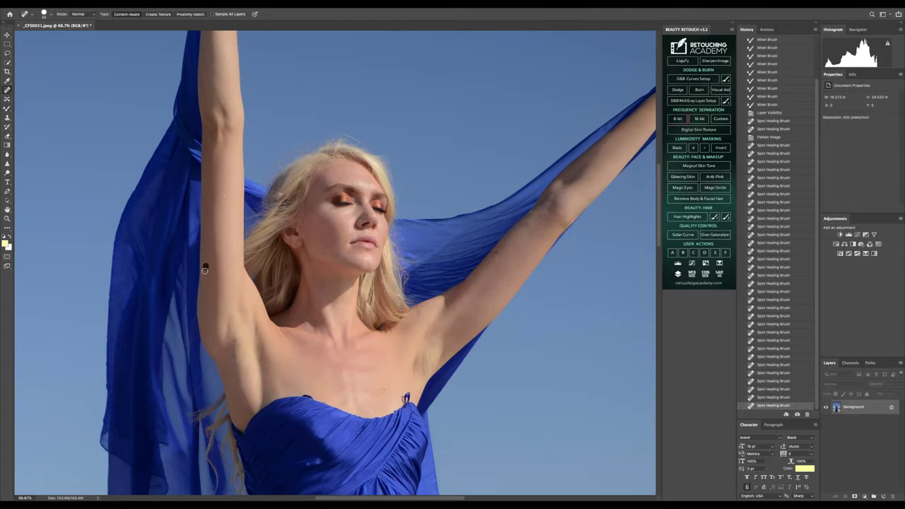
{"action": "left_click", "coordinate": [204, 284]}
{"action": "left_click", "coordinate": [227, 246]}
Step: Heal the blemishes on the woman's lower cheek and along her jawline
{"action": "left_click", "coordinate": [321, 253]}
{"action": "left_click", "coordinate": [309, 256]}
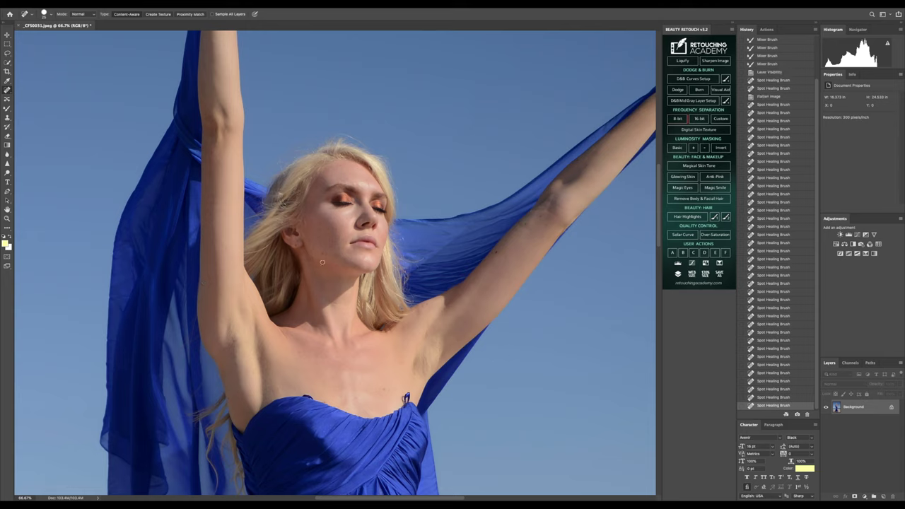
{"action": "left_click", "coordinate": [318, 266]}
{"action": "left_click", "coordinate": [321, 254]}
{"action": "left_click", "coordinate": [336, 254]}
{"action": "left_click", "coordinate": [346, 256]}
{"action": "left_click", "coordinate": [340, 267]}
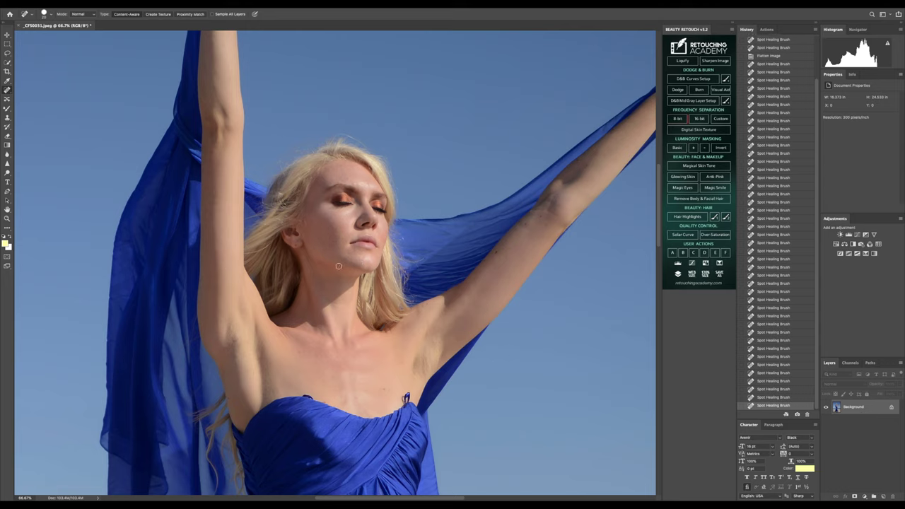
{"action": "left_click", "coordinate": [330, 260]}
{"action": "left_click", "coordinate": [323, 269]}
{"action": "left_click", "coordinate": [342, 271]}
Step: Heal the blemishes between the eyebrows and on the forehead up to the hairline using a smaller Spot Healing Brush
{"action": "key", "text": "bracketleft"}
{"action": "key", "text": "bracketleft"}
{"action": "scroll", "coordinate": [378, 263], "scroll_direction": "up", "scroll_amount": 1}
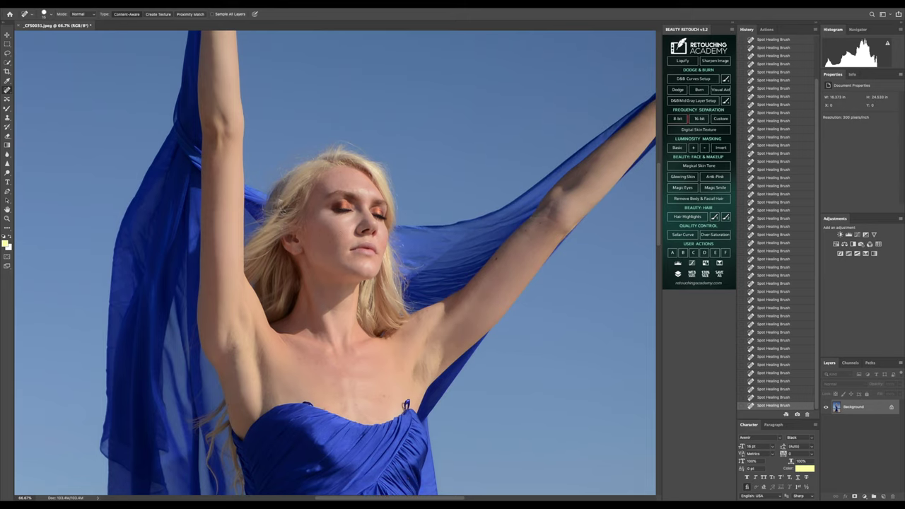
{"action": "scroll", "coordinate": [377, 262], "scroll_direction": "up", "scroll_amount": 2}
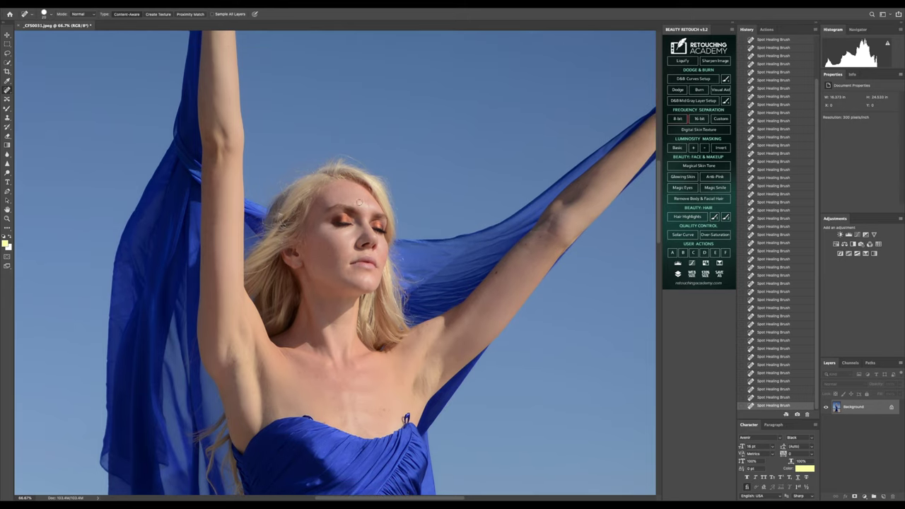
{"action": "left_click", "coordinate": [355, 203]}
{"action": "left_click", "coordinate": [366, 205]}
{"action": "mouse_move", "coordinate": [344, 184]}
{"action": "left_mouse_down"}
{"action": "mouse_move", "coordinate": [326, 185]}
{"action": "mouse_move", "coordinate": [333, 159]}
{"action": "mouse_move", "coordinate": [368, 170]}
{"action": "left_mouse_up"}
Step: Enlarge the Spot Healing Brush slightly and heal the chest spots just above the dress's neckline
{"action": "scroll", "coordinate": [280, 186], "scroll_direction": "up", "scroll_amount": 5}
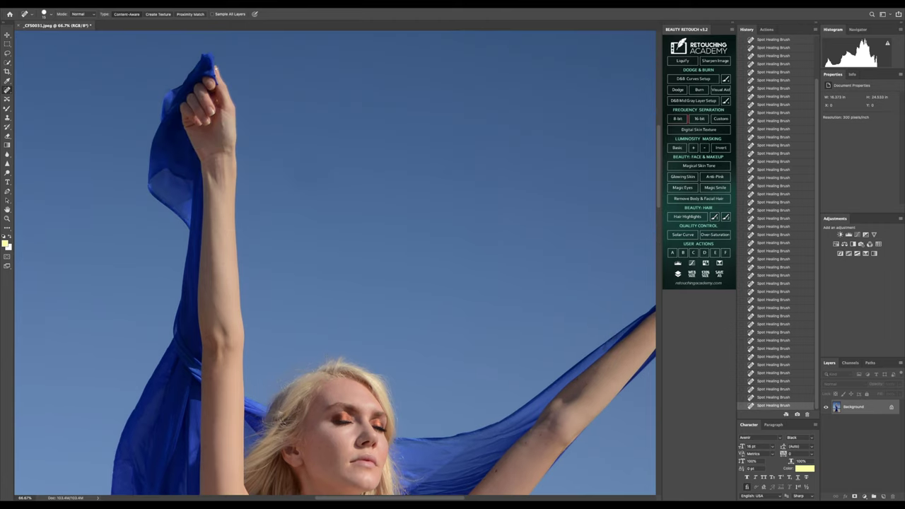
{"action": "scroll", "coordinate": [205, 197], "scroll_direction": "down", "scroll_amount": 3}
{"action": "key", "text": "bracketright"}
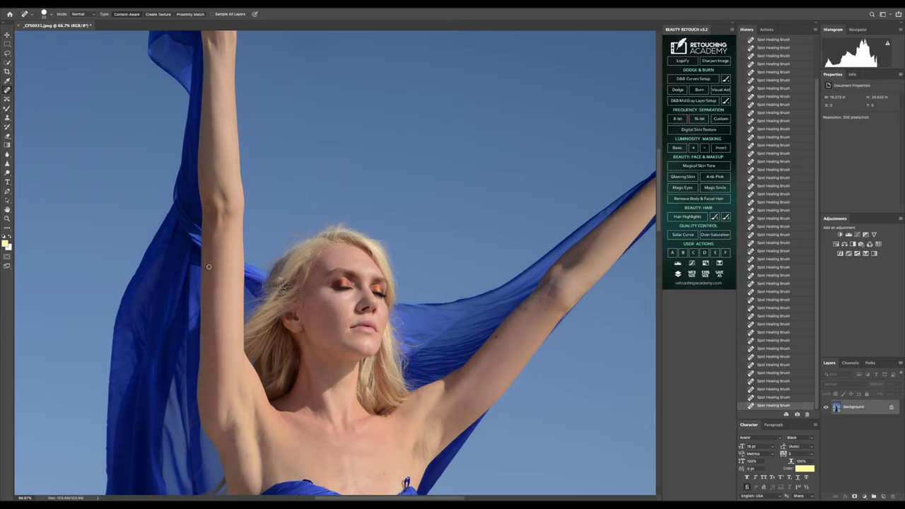
{"action": "scroll", "coordinate": [208, 258], "scroll_direction": "down", "scroll_amount": 4}
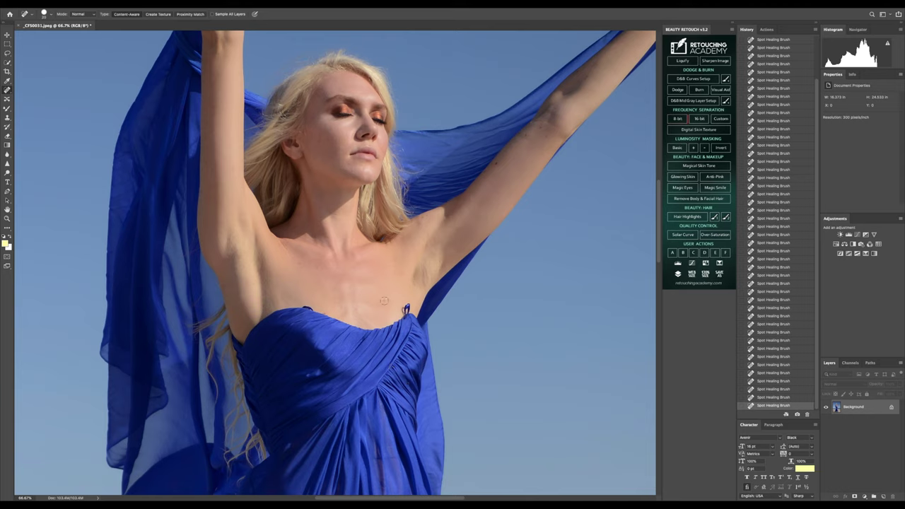
{"action": "left_click_drag", "start_coordinate": [384, 301], "coordinate": [403, 304]}
{"action": "left_click", "coordinate": [340, 305]}
{"action": "left_click", "coordinate": [326, 312]}
{"action": "left_click", "coordinate": [362, 309]}
Step: Heal the small blemishes on the cheek between the ear and the eye
{"action": "scroll", "coordinate": [414, 298], "scroll_direction": "up", "scroll_amount": 2}
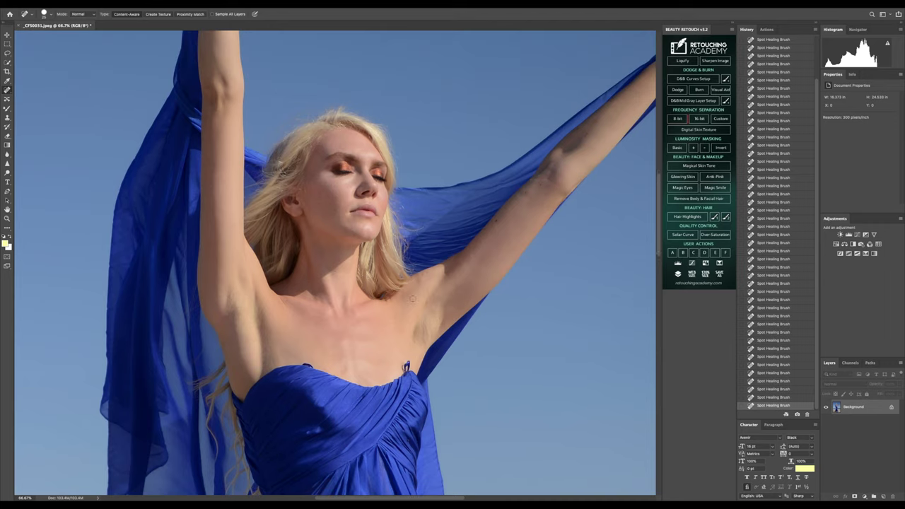
{"action": "left_click", "coordinate": [311, 212]}
{"action": "left_click", "coordinate": [320, 189]}
{"action": "left_click_drag", "start_coordinate": [318, 182], "coordinate": [327, 182]}
Step: Remove the mole and visible veins around the inner elbow of the outstretched arm with the Spot Healing Brush
{"action": "left_click_drag", "start_coordinate": [366, 498], "coordinate": [381, 498]}
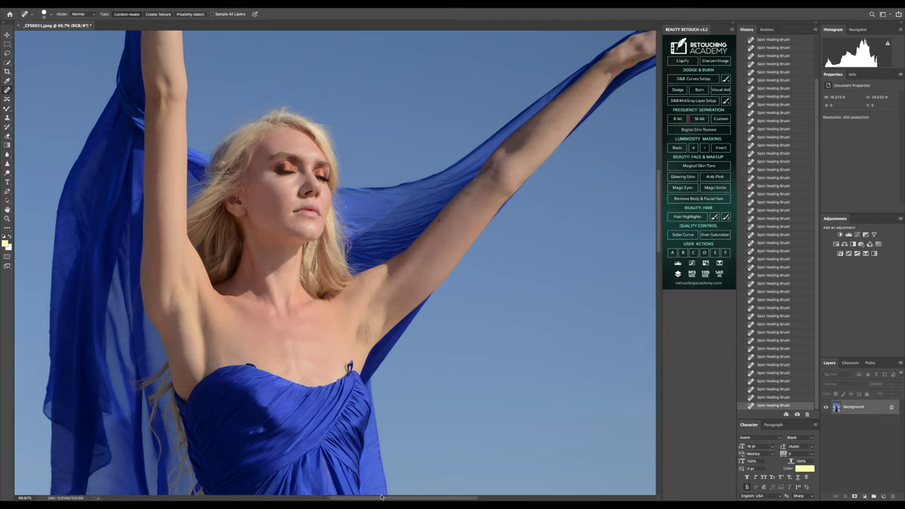
{"action": "scroll", "coordinate": [437, 334], "scroll_direction": "up", "scroll_amount": 3}
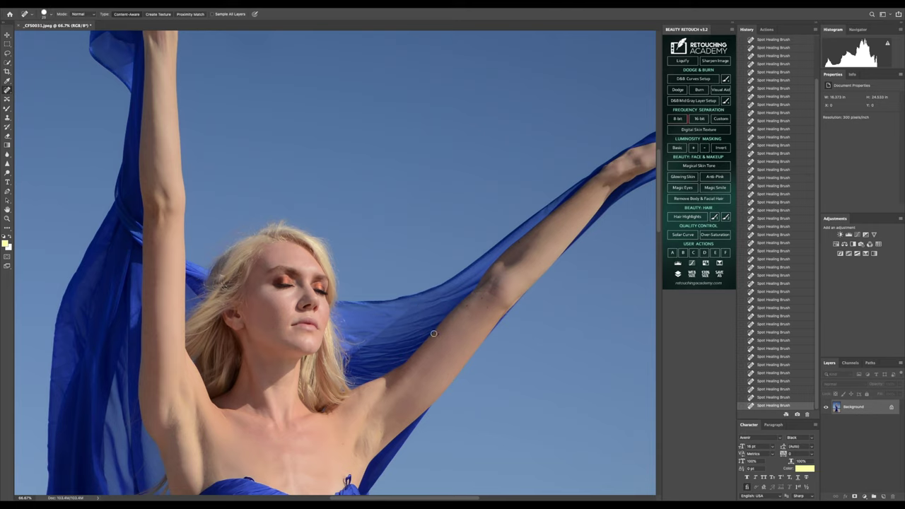
{"action": "left_click_drag", "start_coordinate": [461, 333], "coordinate": [471, 303]}
{"action": "left_click", "coordinate": [475, 328]}
{"action": "left_click", "coordinate": [488, 302]}
{"action": "left_click", "coordinate": [480, 297]}
{"action": "left_click", "coordinate": [491, 292]}
{"action": "left_click", "coordinate": [473, 308]}
Step: Compare the original image with the latest retouched state through the history
{"action": "scroll", "coordinate": [776, 59], "scroll_direction": "up", "scroll_amount": 3}
{"action": "left_click", "coordinate": [775, 44]}
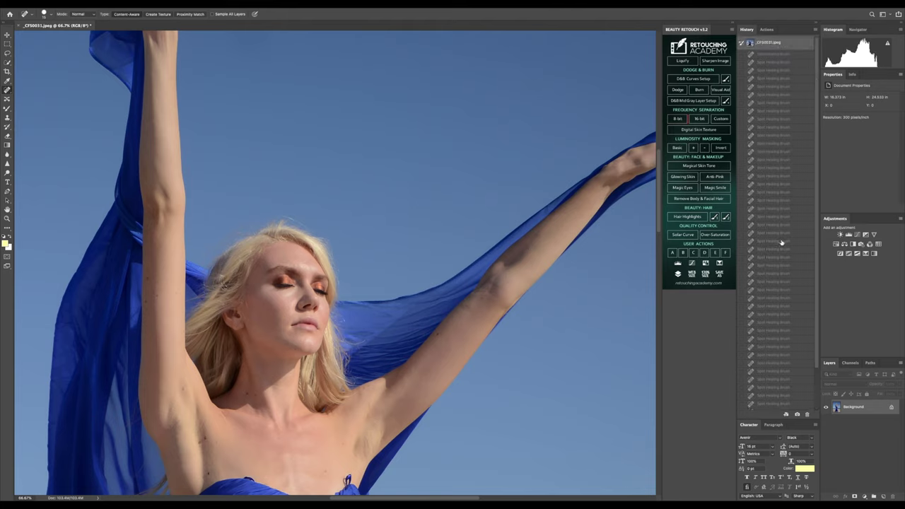
{"action": "scroll", "coordinate": [777, 242], "scroll_direction": "down", "scroll_amount": 5}
{"action": "left_click", "coordinate": [775, 405]}
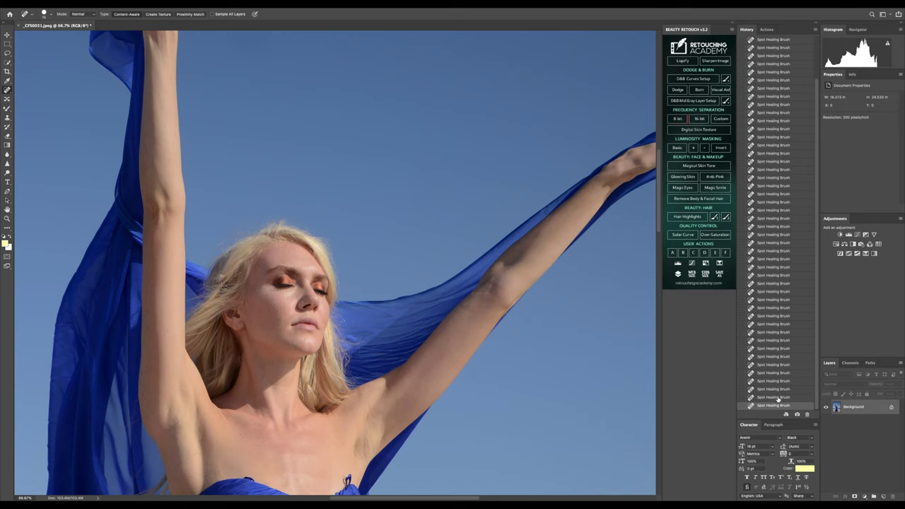
Step: Zoom in to 200% on the head and clone sky over the marks beside the hair with the Clone Stamp
{"action": "left_click", "coordinate": [7, 220]}
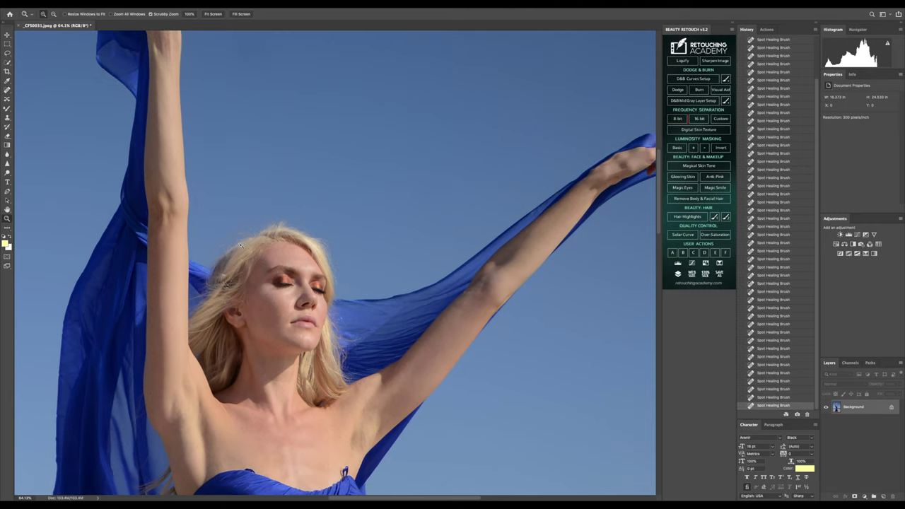
{"action": "left_click", "coordinate": [239, 220]}
{"action": "left_click", "coordinate": [239, 220]}
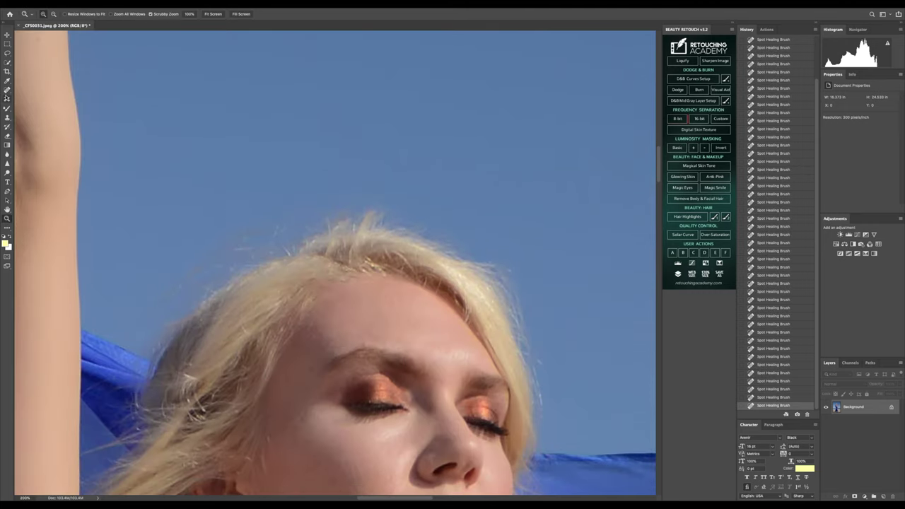
{"action": "left_click", "coordinate": [7, 116]}
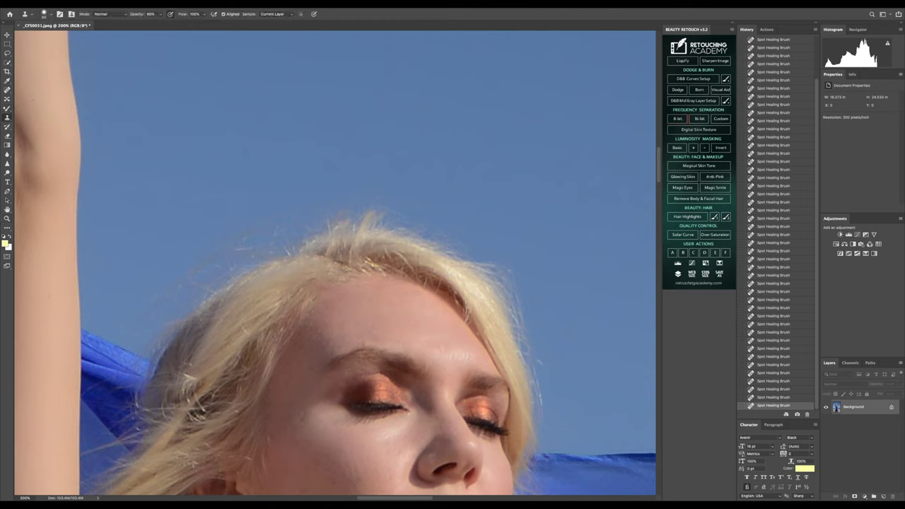
{"action": "left_click_drag", "start_coordinate": [161, 158], "coordinate": [151, 162]}
{"action": "left_click", "coordinate": [184, 192]}
{"action": "left_click", "coordinate": [196, 194]}
Step: Clone clean sky over the flyaway hairs between the raised arm and the head
{"action": "left_click", "coordinate": [143, 215]}
{"action": "left_click", "coordinate": [175, 274]}
{"action": "left_click", "coordinate": [149, 294]}
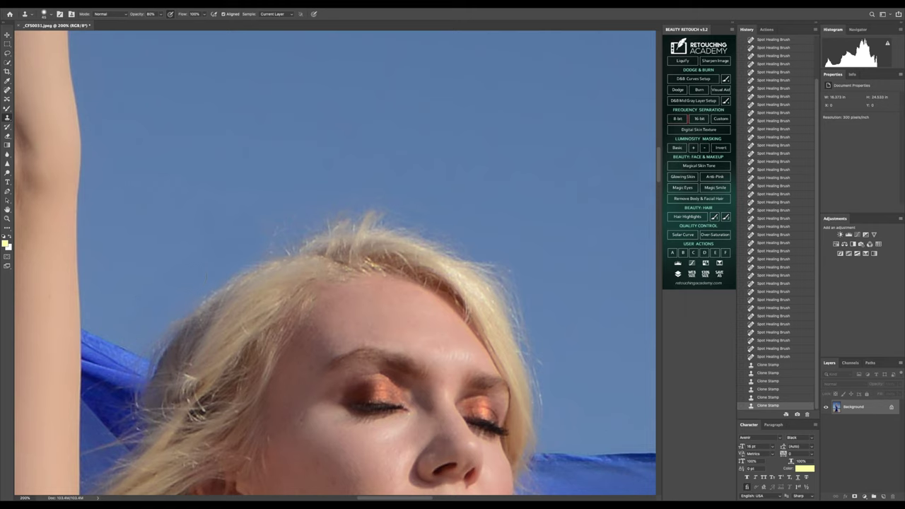
{"action": "left_click", "coordinate": [174, 291]}
{"action": "left_click", "coordinate": [144, 295]}
{"action": "left_click", "coordinate": [144, 295]}
Step: Sample the sky above the head and clone it over the stray hairs on the raised-arm side of the crown
{"action": "left_click", "coordinate": [258, 167]}
{"action": "left_click", "coordinate": [258, 167]}
{"action": "left_click", "coordinate": [260, 169]}
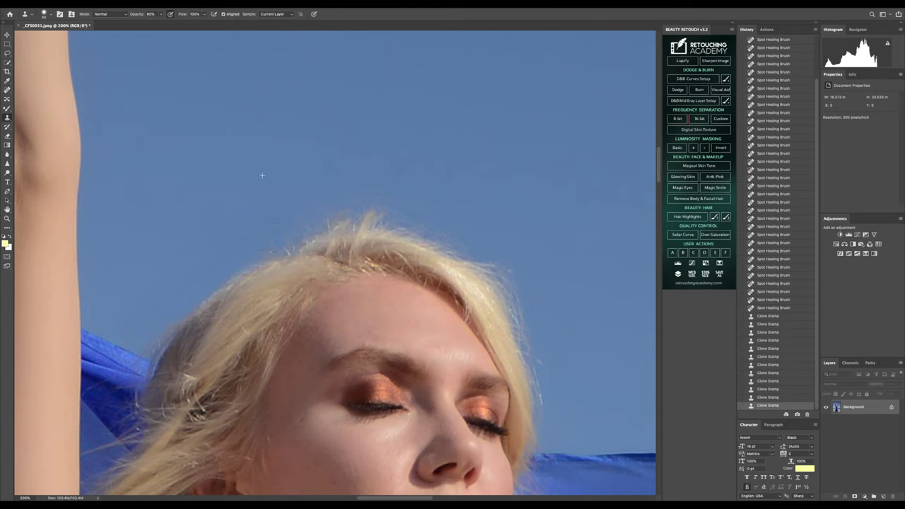
{"action": "left_click", "coordinate": [262, 173]}
{"action": "left_click", "coordinate": [276, 161]}
{"action": "left_click", "coordinate": [276, 162]}
{"action": "left_click", "coordinate": [269, 172]}
{"action": "left_click", "coordinate": [307, 239]}
{"action": "left_click", "coordinate": [297, 241]}
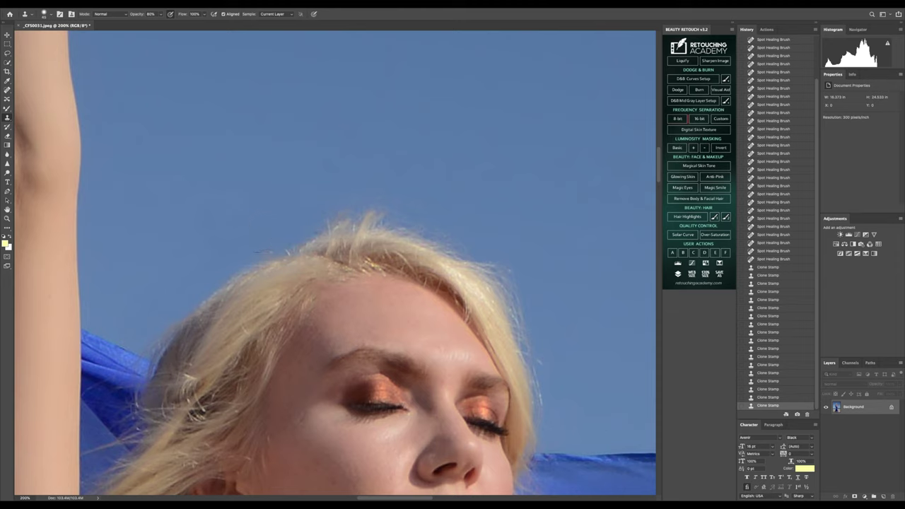
{"action": "left_click", "coordinate": [283, 239]}
{"action": "left_click", "coordinate": [272, 235]}
{"action": "left_click", "coordinate": [260, 229]}
Step: Clone sky over the hairs sticking up from the crown and down the slope toward the far side of the head
{"action": "left_click", "coordinate": [373, 216]}
{"action": "left_click", "coordinate": [357, 220]}
{"action": "left_click", "coordinate": [431, 236]}
{"action": "left_click", "coordinate": [415, 233]}
{"action": "left_click", "coordinate": [441, 245]}
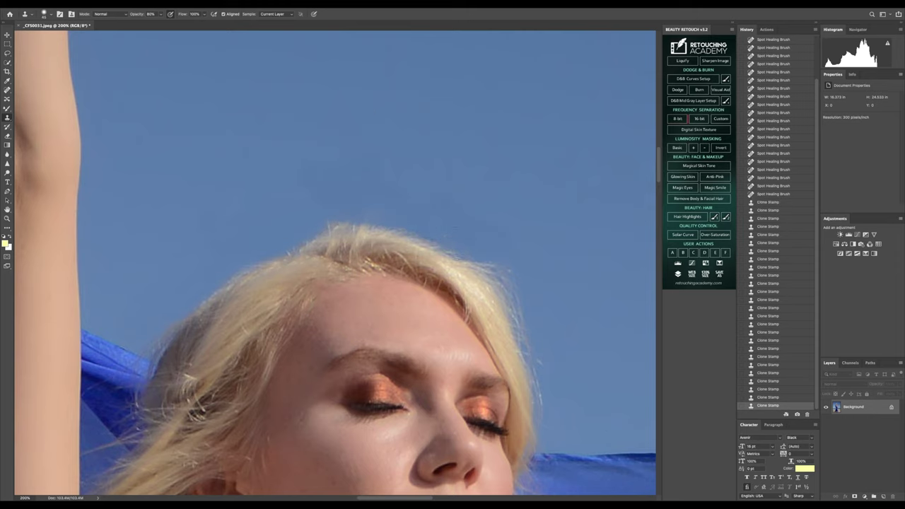
{"action": "left_click", "coordinate": [456, 254]}
{"action": "left_click", "coordinate": [468, 261]}
Step: Refine the top edge of the crown with small Clone Stamp dabs of sky, undoing and redoing the last dab
{"action": "left_click", "coordinate": [355, 214]}
{"action": "left_click", "coordinate": [353, 212]}
{"action": "left_click", "coordinate": [359, 212]}
{"action": "left_click", "coordinate": [364, 212]}
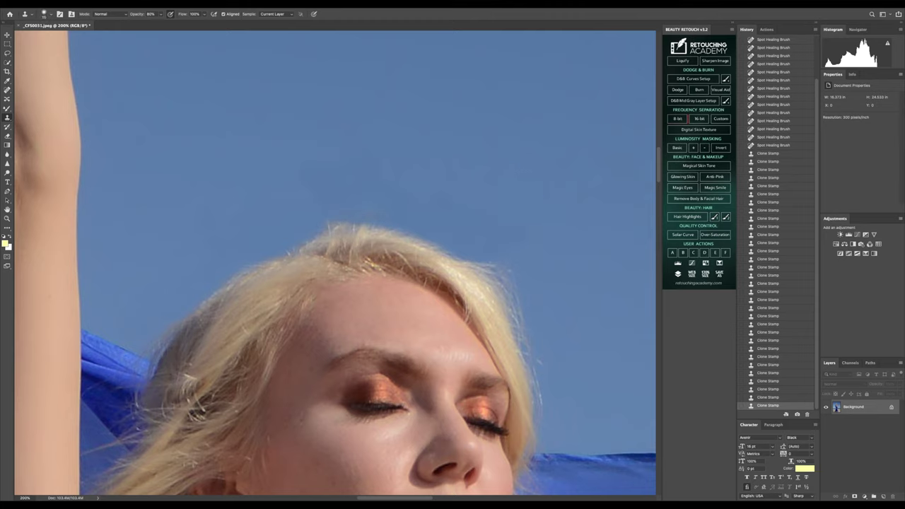
{"action": "left_click", "coordinate": [336, 225]}
{"action": "left_click", "coordinate": [332, 228]}
{"action": "left_click", "coordinate": [352, 207]}
{"action": "left_click", "coordinate": [351, 211]}
{"action": "left_click", "coordinate": [337, 229]}
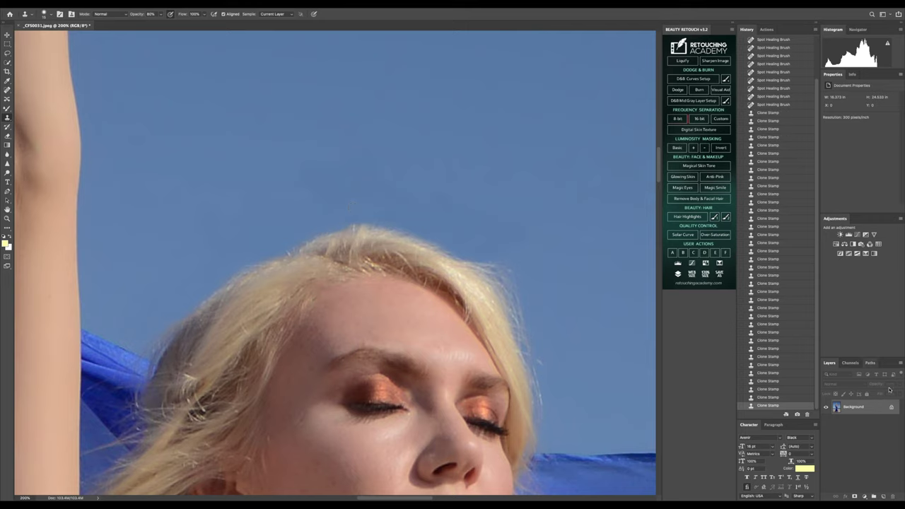
{"action": "key", "text": "ctrl+z"}
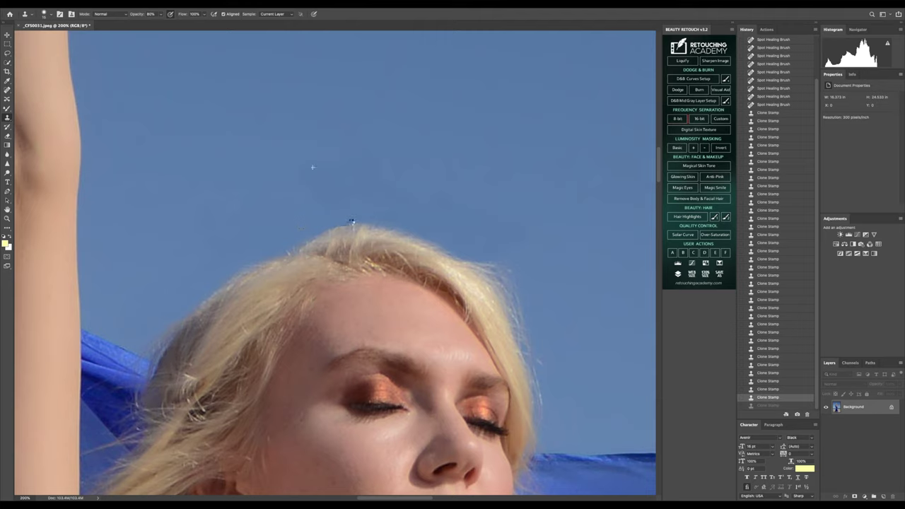
{"action": "left_click", "coordinate": [354, 224]}
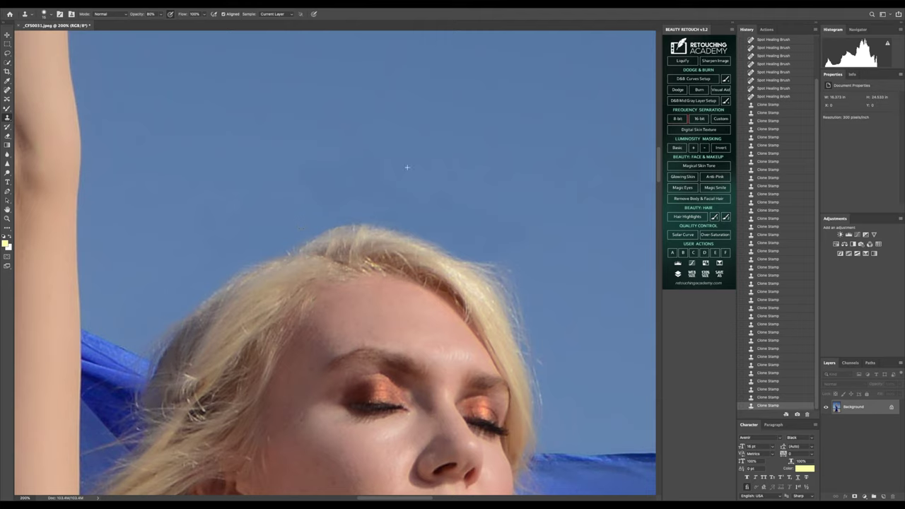
Step: Clone sky along the hair's outline just past the crown to tidy the fine stray hairs
{"action": "left_click_drag", "start_coordinate": [434, 238], "coordinate": [416, 232]}
{"action": "left_click", "coordinate": [462, 249]}
{"action": "left_click", "coordinate": [468, 255]}
{"action": "left_click", "coordinate": [439, 238]}
{"action": "left_click", "coordinate": [440, 239]}
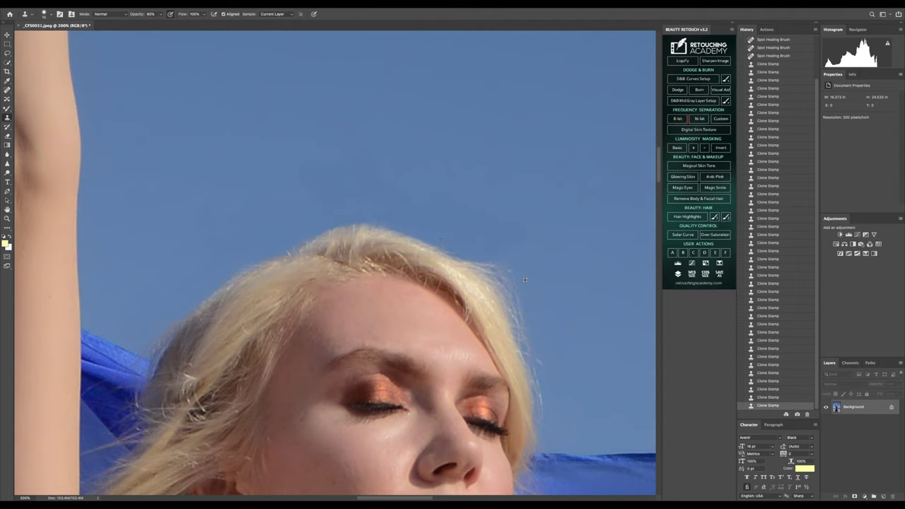
Step: Clone sky over the flyaway hairs along the outer hair edge beside the forehead and eye
{"action": "left_click", "coordinate": [497, 290]}
{"action": "left_click_drag", "start_coordinate": [505, 291], "coordinate": [515, 323]}
{"action": "mouse_move", "coordinate": [515, 302]}
{"action": "left_mouse_down"}
{"action": "mouse_move", "coordinate": [516, 313]}
{"action": "mouse_move", "coordinate": [504, 287]}
{"action": "mouse_move", "coordinate": [445, 250]}
{"action": "mouse_move", "coordinate": [499, 290]}
{"action": "mouse_move", "coordinate": [475, 251]}
{"action": "left_mouse_up"}
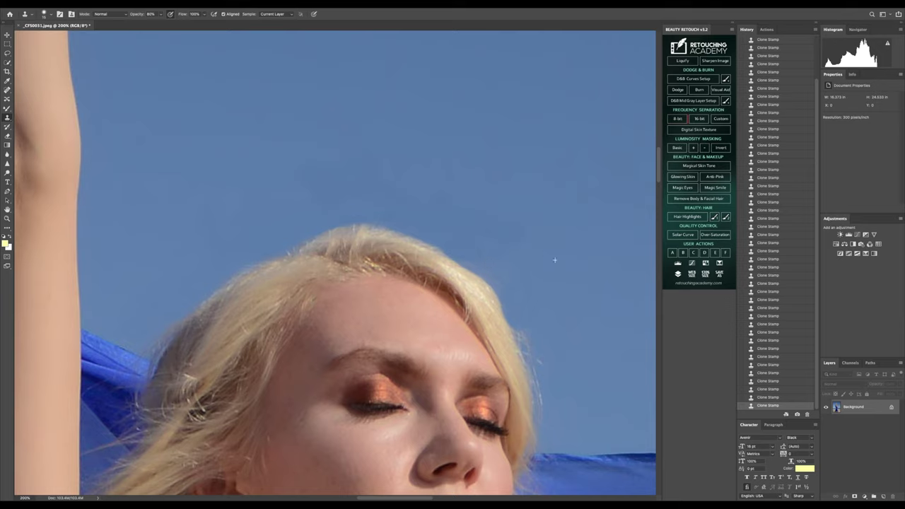
{"action": "left_click_drag", "start_coordinate": [495, 280], "coordinate": [460, 262]}
{"action": "scroll", "coordinate": [335, 263], "scroll_direction": "down", "scroll_amount": 5}
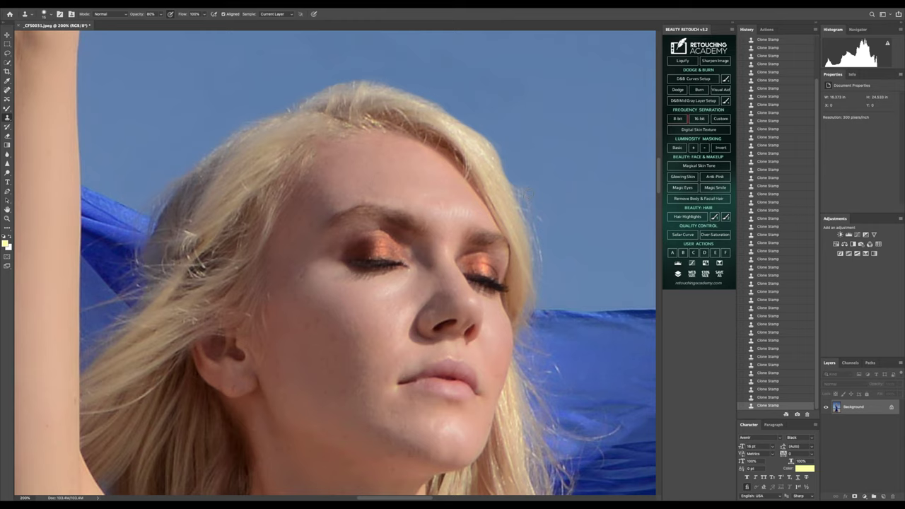
{"action": "mouse_move", "coordinate": [515, 190]}
{"action": "left_mouse_down"}
{"action": "mouse_move", "coordinate": [538, 179]}
{"action": "mouse_move", "coordinate": [524, 202]}
{"action": "mouse_move", "coordinate": [513, 178]}
{"action": "mouse_move", "coordinate": [544, 254]}
{"action": "left_mouse_up"}
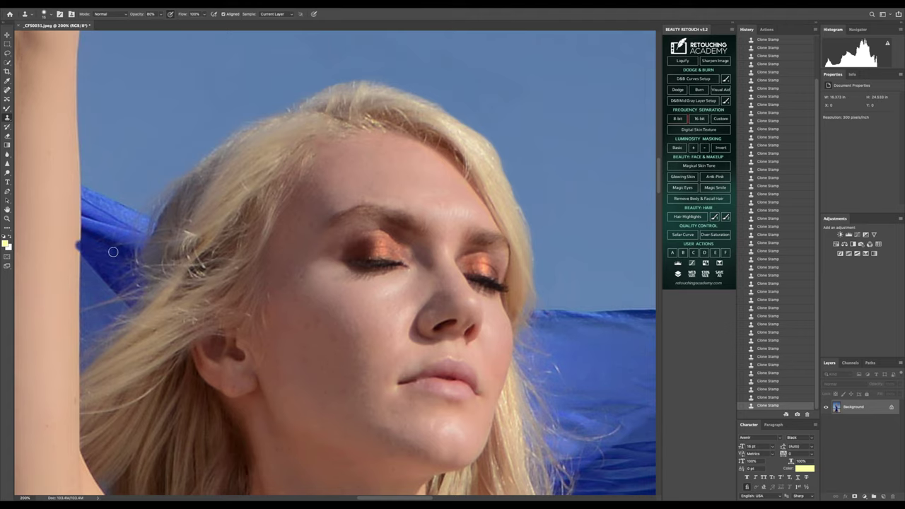
Step: Undo the last Clone Stamp stroke and restamp the blue scarf between the raised arm and the hair
{"action": "left_click", "coordinate": [774, 398]}
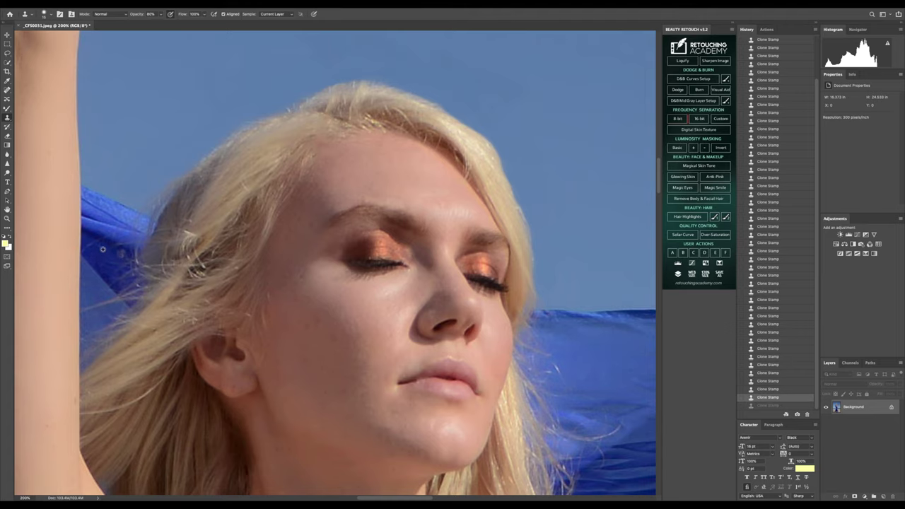
{"action": "left_click", "coordinate": [98, 249]}
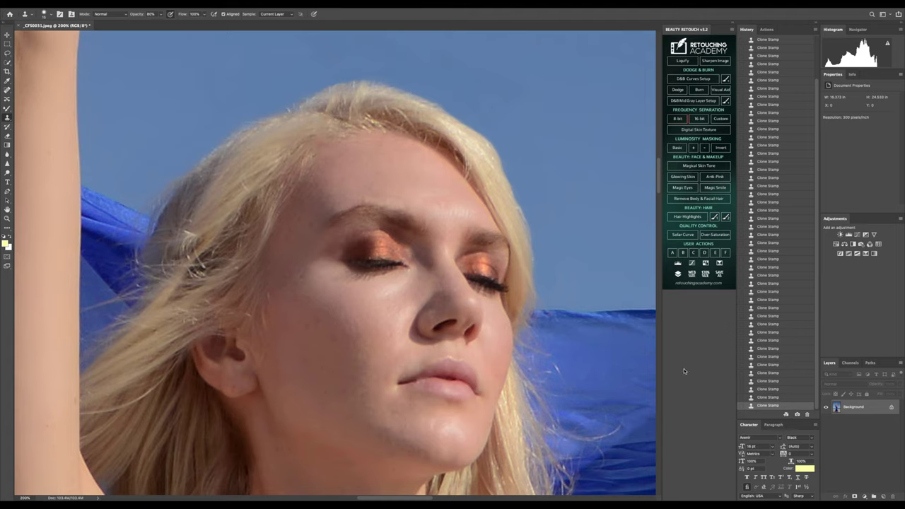
{"action": "scroll", "coordinate": [576, 284], "scroll_direction": "down", "scroll_amount": 5}
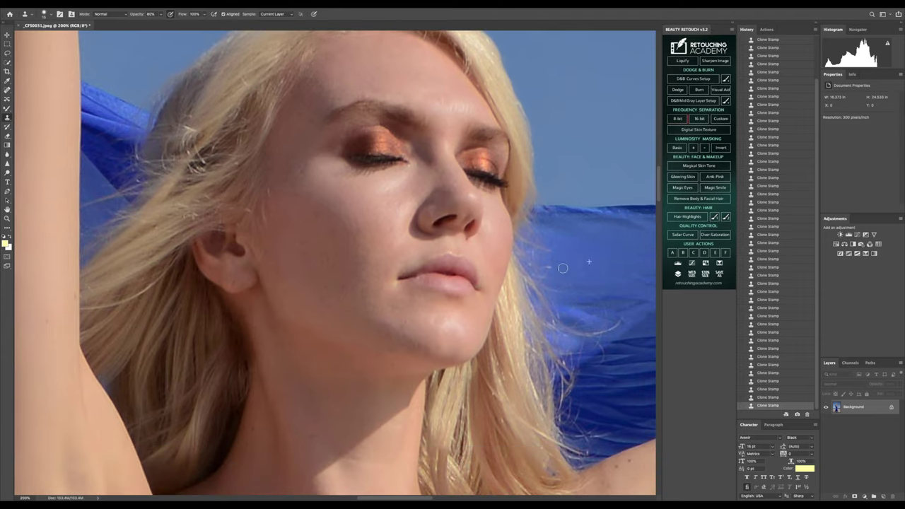
Step: Patch the marks on the blue scarf beside the hair with nearby clean fabric using the Patch tool
{"action": "scroll", "coordinate": [602, 309], "scroll_direction": "down", "scroll_amount": 4}
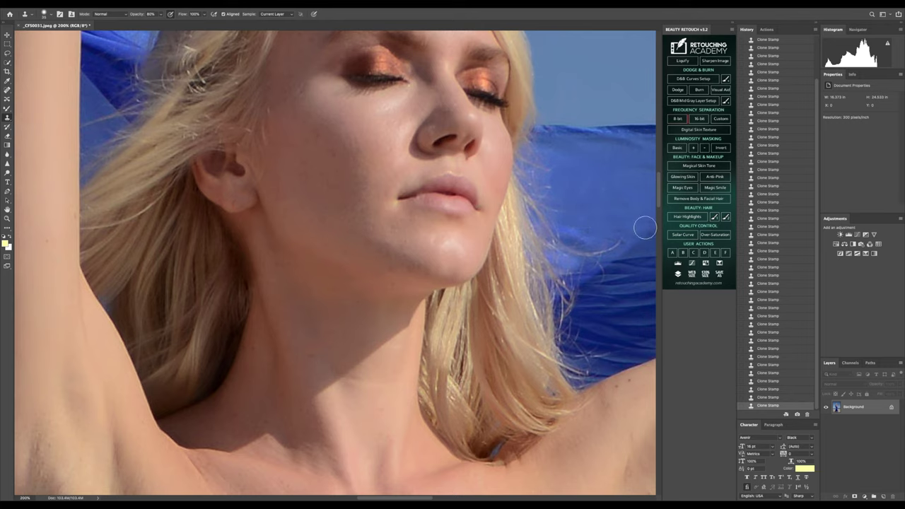
{"action": "right_click", "coordinate": [7, 90]}
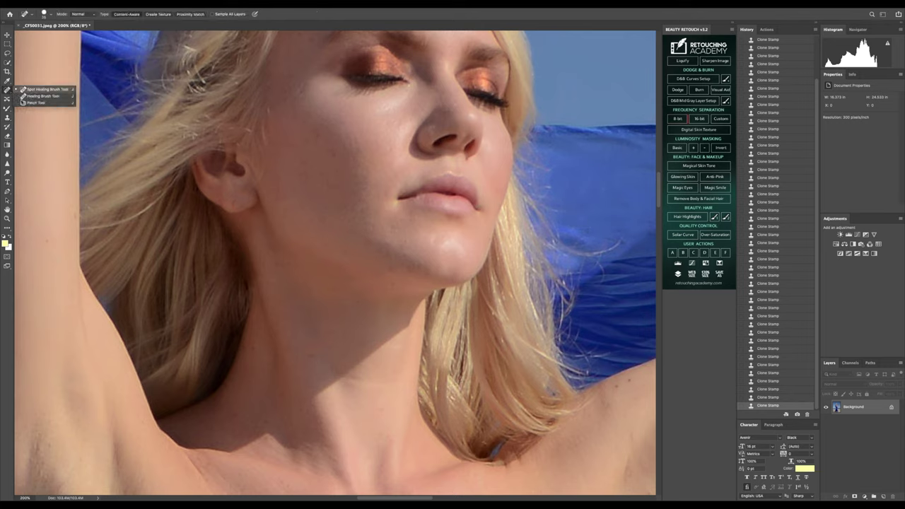
{"action": "left_click", "coordinate": [39, 102]}
{"action": "mouse_move", "coordinate": [605, 215]}
{"action": "left_mouse_down"}
{"action": "mouse_move", "coordinate": [571, 204]}
{"action": "mouse_move", "coordinate": [587, 210]}
{"action": "mouse_move", "coordinate": [608, 184]}
{"action": "mouse_move", "coordinate": [626, 226]}
{"action": "mouse_move", "coordinate": [614, 176]}
{"action": "left_mouse_up"}
{"action": "key", "text": "ctrl+d"}
{"action": "scroll", "coordinate": [633, 234], "scroll_direction": "down", "scroll_amount": 1}
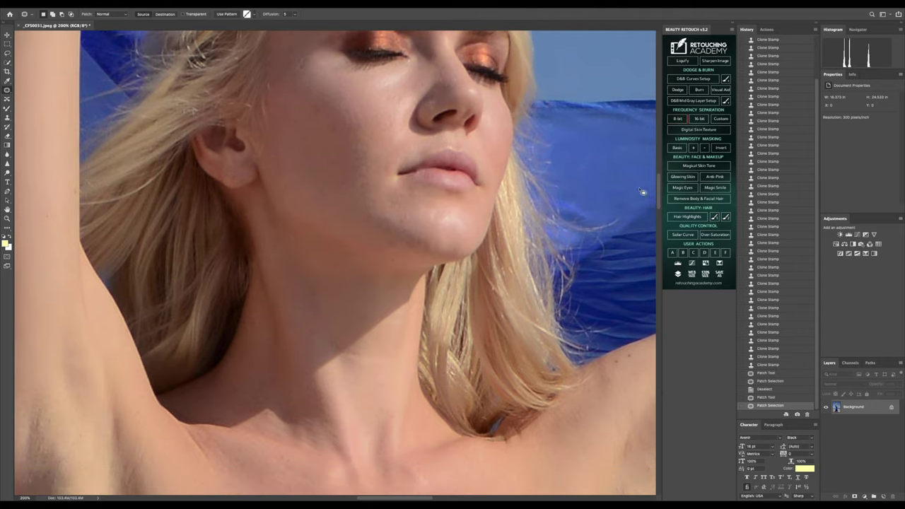
{"action": "key", "text": "super+d"}
Step: Patch the moles on the shoulder of the outstretched arm and the one on the chest below it with clean skin
{"action": "left_click_drag", "start_coordinate": [424, 498], "coordinate": [459, 497]}
{"action": "mouse_move", "coordinate": [402, 361]}
{"action": "left_mouse_down"}
{"action": "mouse_move", "coordinate": [373, 363]}
{"action": "mouse_move", "coordinate": [400, 363]}
{"action": "mouse_move", "coordinate": [392, 362]}
{"action": "mouse_move", "coordinate": [403, 376]}
{"action": "left_mouse_up"}
{"action": "key", "text": "ctrl+d"}
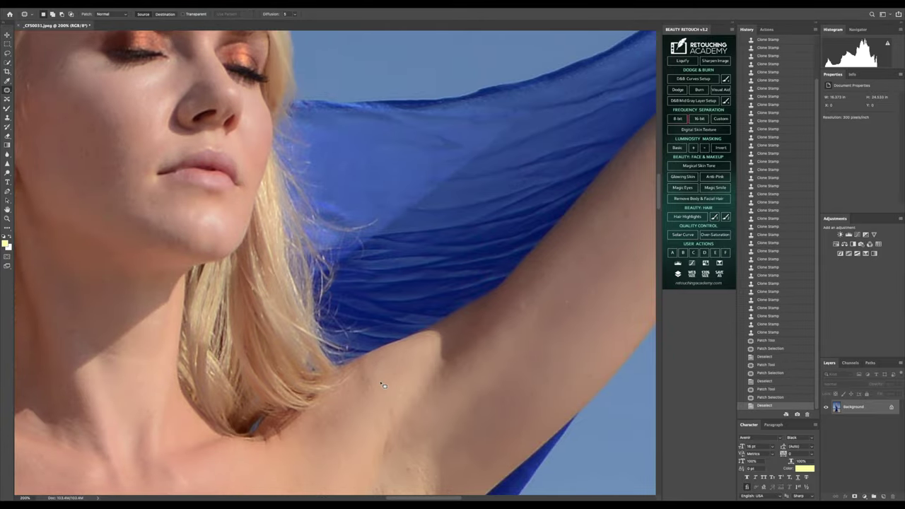
{"action": "scroll", "coordinate": [558, 339], "scroll_direction": "down", "scroll_amount": 3}
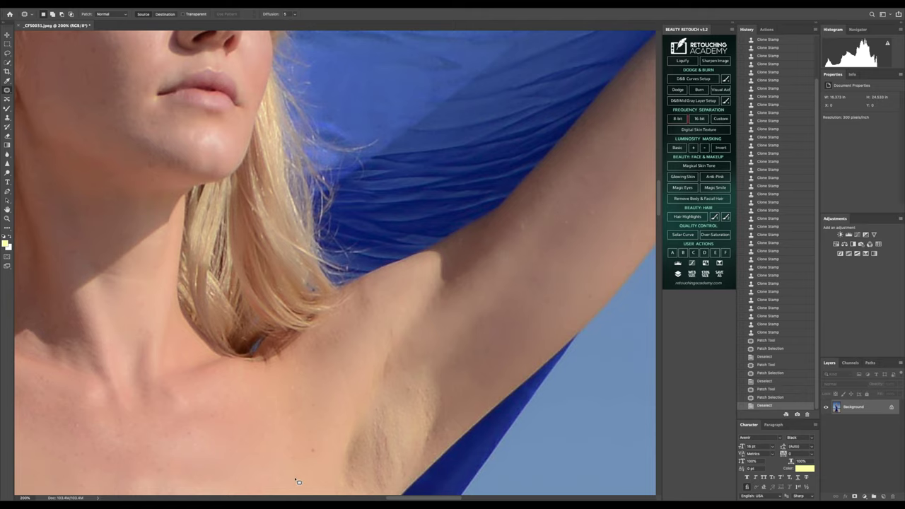
{"action": "mouse_move", "coordinate": [321, 449]}
{"action": "left_mouse_down"}
{"action": "mouse_move", "coordinate": [306, 455]}
{"action": "mouse_move", "coordinate": [330, 433]}
{"action": "left_mouse_up"}
{"action": "key", "text": "ctrl+d"}
Step: View the whole image and compare its original opened state with the latest retouched history state
{"action": "left_click", "coordinate": [7, 218]}
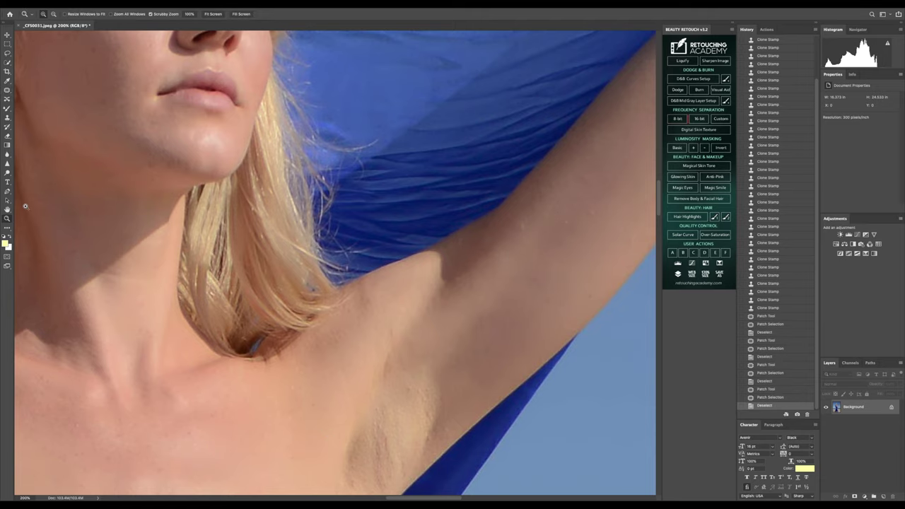
{"action": "left_click", "coordinate": [212, 14]}
{"action": "scroll", "coordinate": [767, 228], "scroll_direction": "up", "scroll_amount": 2}
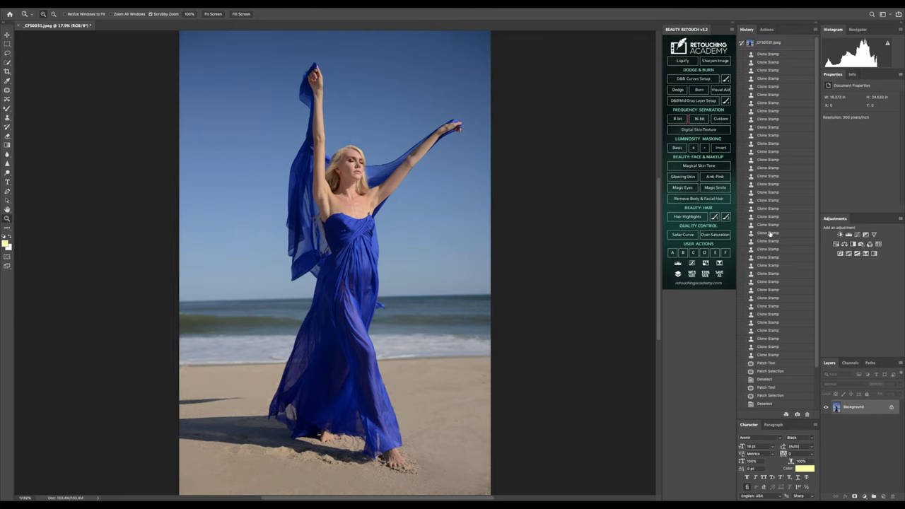
{"action": "left_click", "coordinate": [768, 44]}
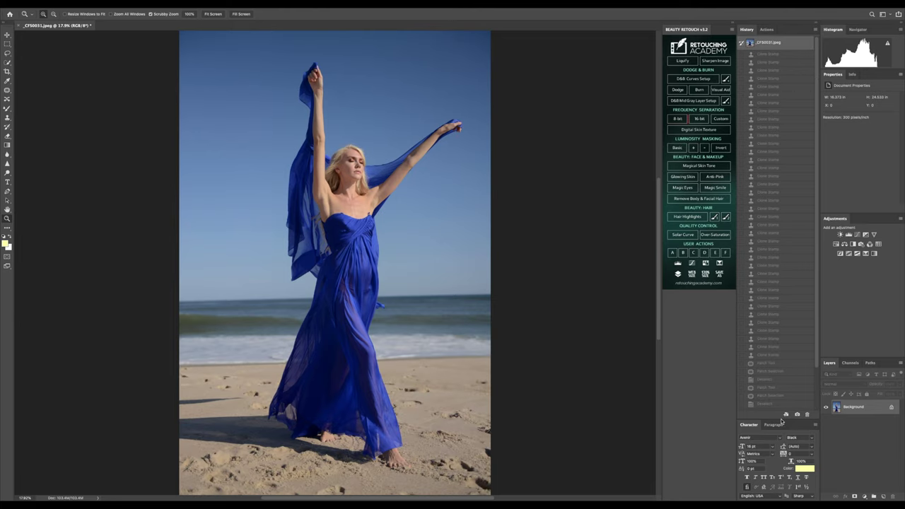
{"action": "scroll", "coordinate": [769, 398], "scroll_direction": "down", "scroll_amount": 2}
{"action": "left_click", "coordinate": [763, 406]}
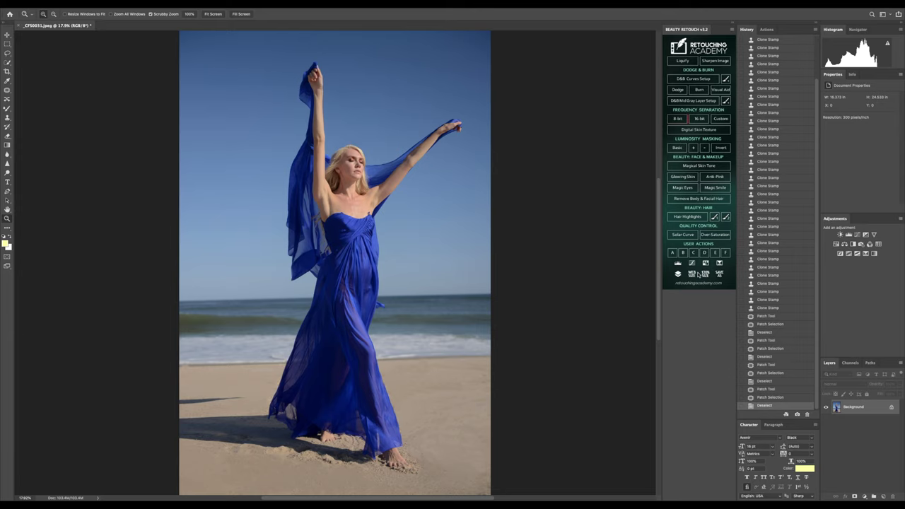
Step: Add a Black & White adjustment layer and lower its Reds to about -148 to exaggerate uneven skin tones
{"action": "left_click", "coordinate": [859, 240]}
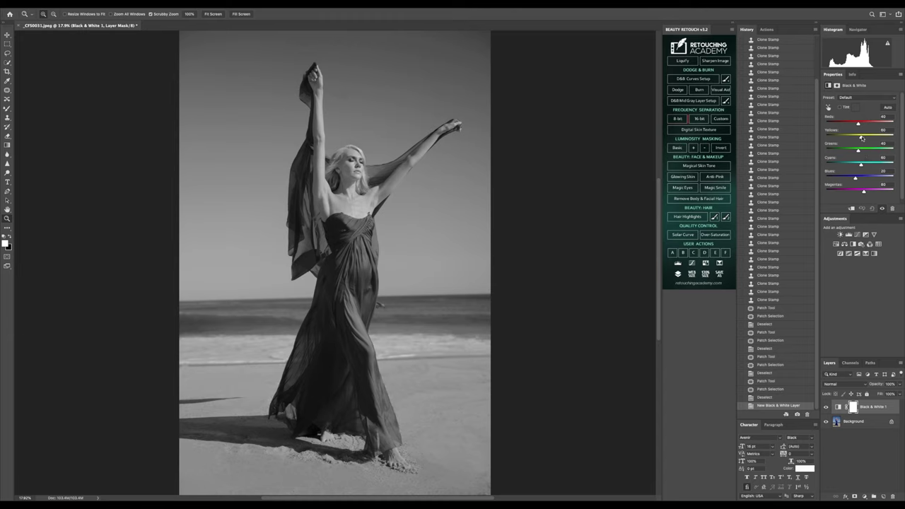
{"action": "left_click_drag", "start_coordinate": [858, 124], "coordinate": [835, 132]}
Step: Try a Spot Healing Brush dab on the vertically raised forearm while the Black & White layer mask is active
{"action": "left_click", "coordinate": [431, 106]}
{"action": "left_click", "coordinate": [297, 196]}
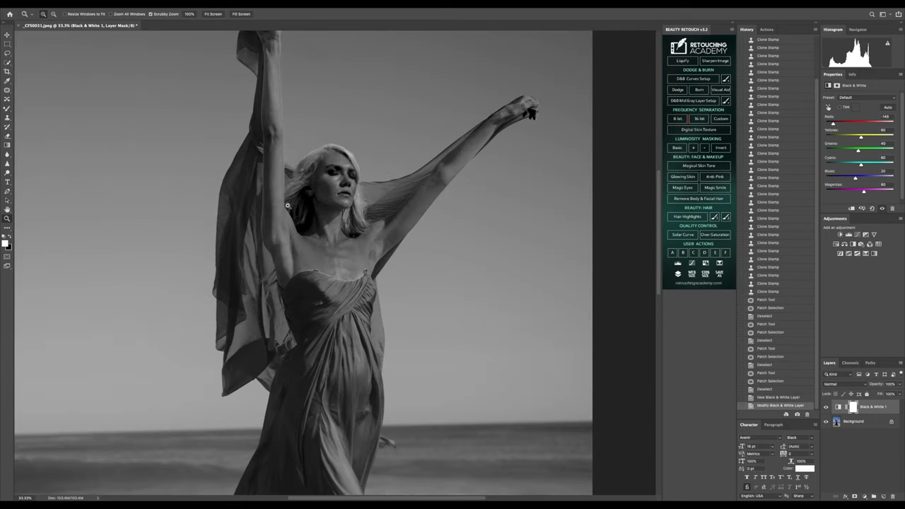
{"action": "left_click", "coordinate": [335, 179]}
{"action": "left_click", "coordinate": [335, 179]}
{"action": "scroll", "coordinate": [238, 182], "scroll_direction": "up", "scroll_amount": 4}
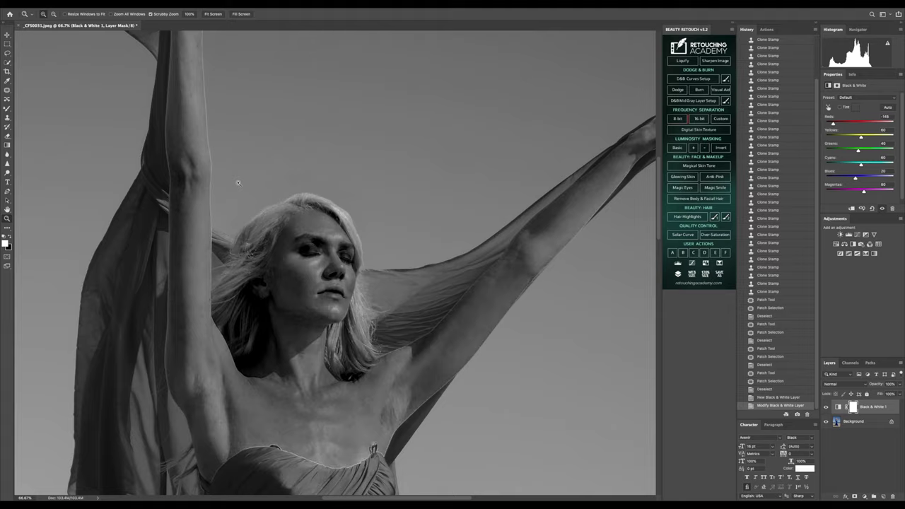
{"action": "scroll", "coordinate": [212, 134], "scroll_direction": "up", "scroll_amount": 3}
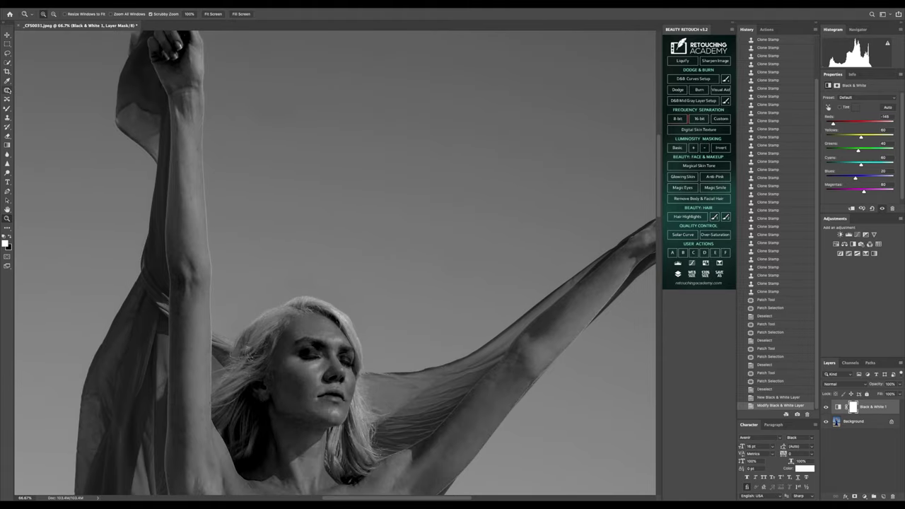
{"action": "left_click", "coordinate": [7, 89]}
{"action": "left_click", "coordinate": [44, 89]}
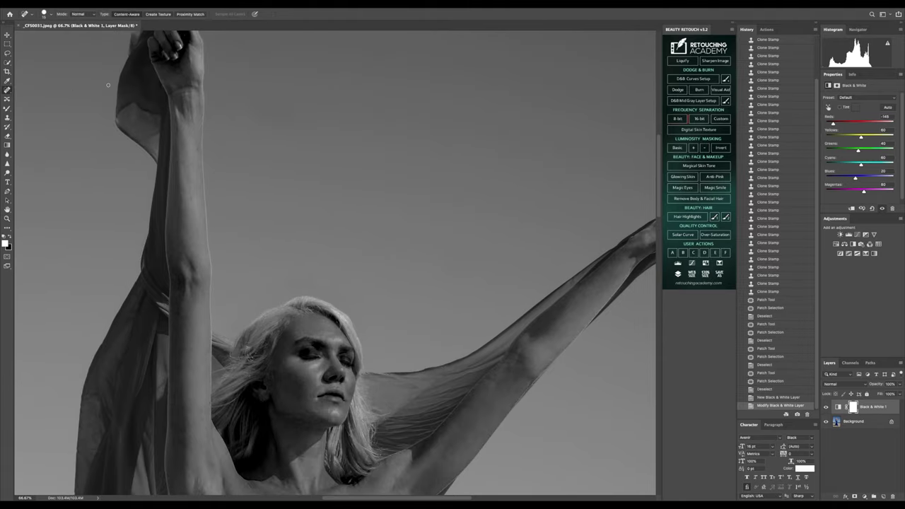
{"action": "left_click", "coordinate": [190, 200]}
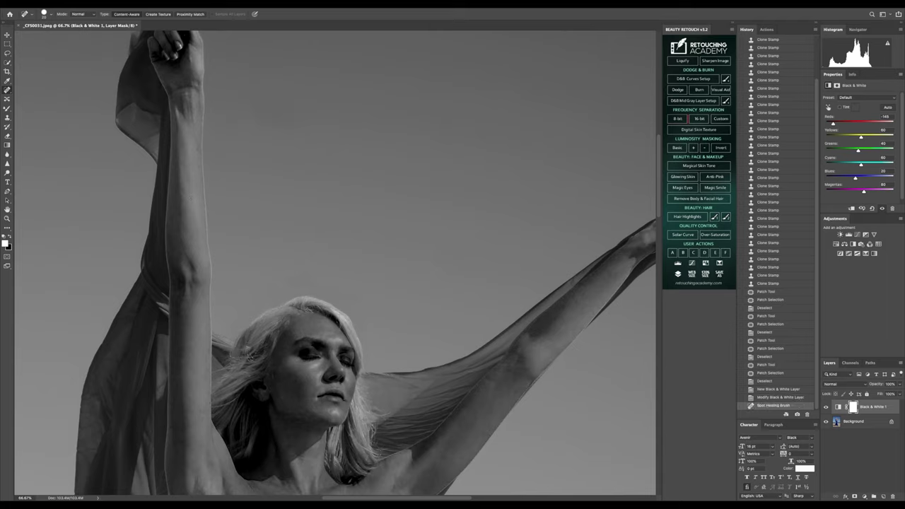
Step: Make the Background layer active and spot-heal the blotches on the vertically raised forearm just above the elbow
{"action": "left_click", "coordinate": [836, 422]}
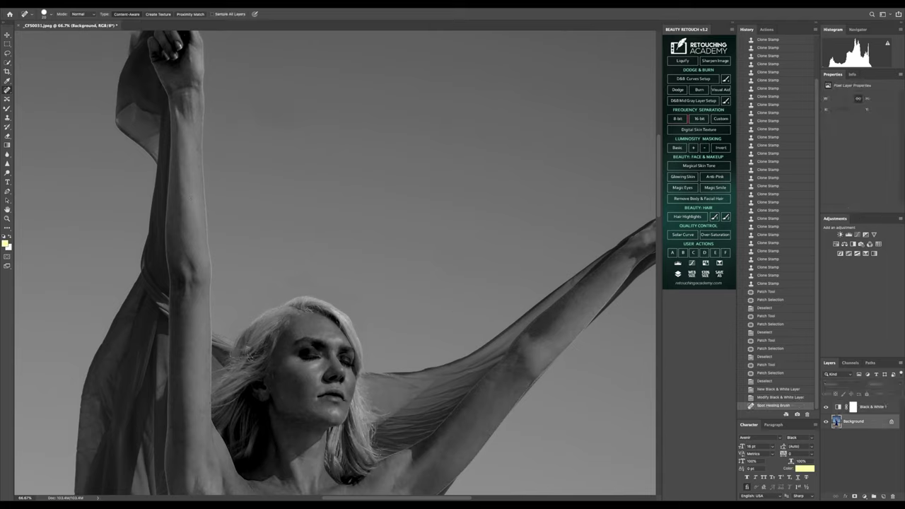
{"action": "left_click", "coordinate": [197, 244]}
{"action": "left_click", "coordinate": [196, 231]}
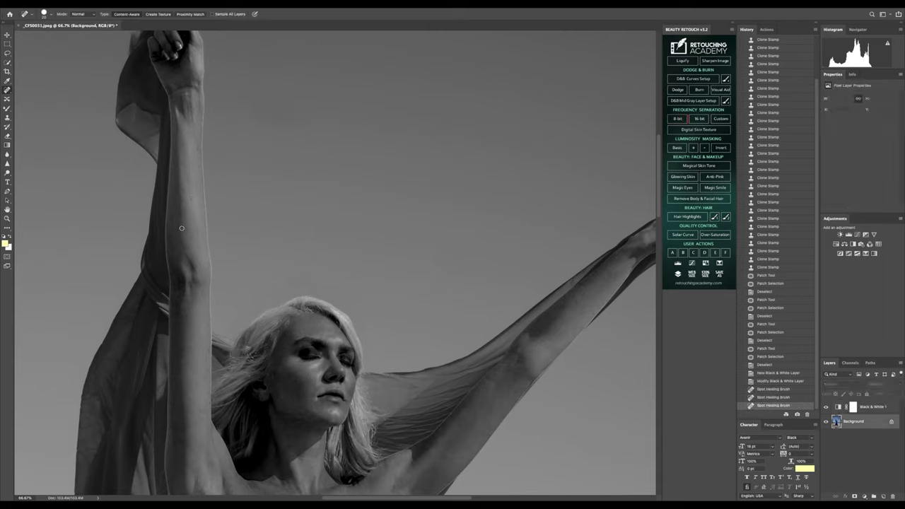
{"action": "left_click", "coordinate": [182, 228]}
{"action": "left_click", "coordinate": [173, 220]}
{"action": "left_click", "coordinate": [178, 232]}
{"action": "left_click", "coordinate": [192, 233]}
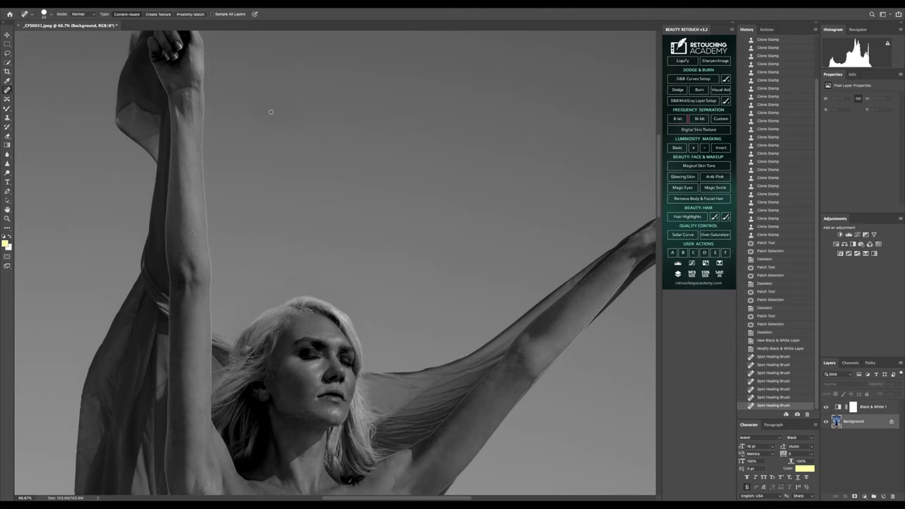
Step: Spot-heal the uneven patches nearer the wrist of the vertical forearm and the patch just below its elbow
{"action": "left_click", "coordinate": [196, 147]}
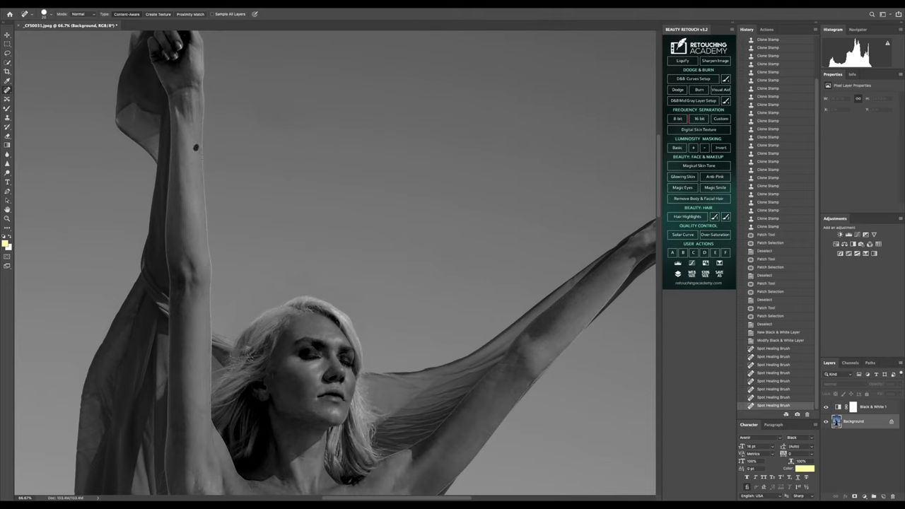
{"action": "left_click", "coordinate": [182, 145]}
{"action": "left_click_drag", "start_coordinate": [190, 157], "coordinate": [191, 176]}
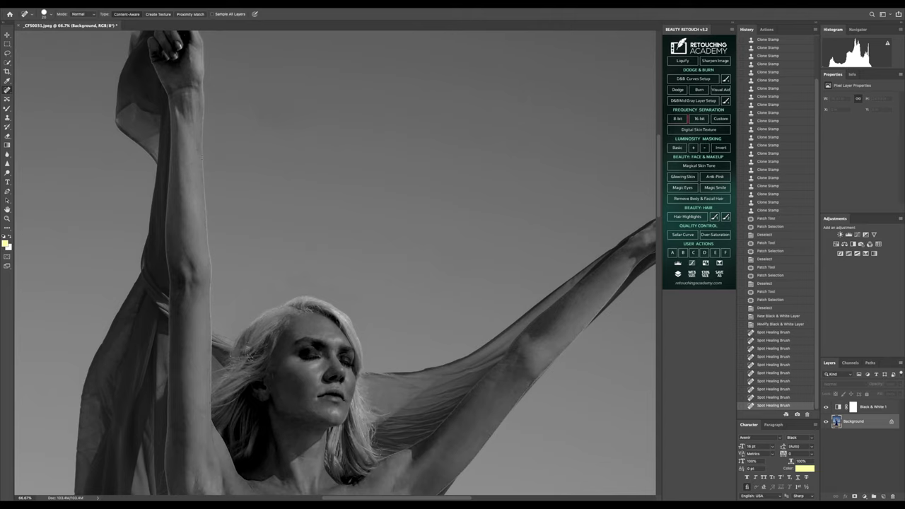
{"action": "left_click_drag", "start_coordinate": [177, 314], "coordinate": [182, 298]}
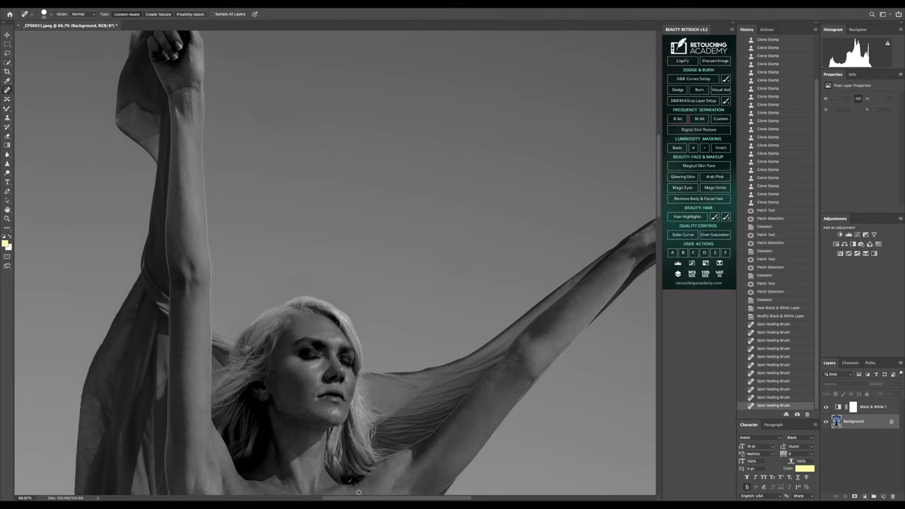
Step: Spot-heal the uneven patches along the forearm of the outstretched arm
{"action": "left_click_drag", "start_coordinate": [361, 499], "coordinate": [393, 498]}
{"action": "scroll", "coordinate": [335, 262], "scroll_direction": "down", "scroll_amount": 3}
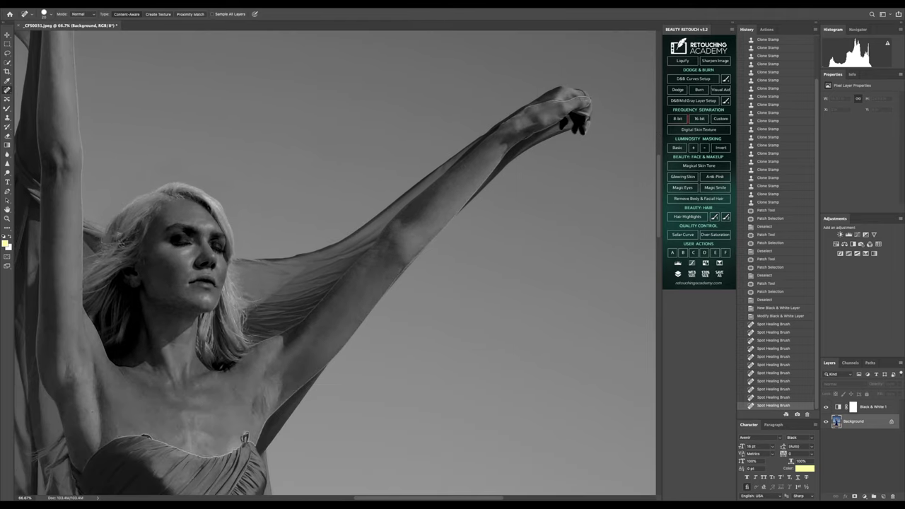
{"action": "left_click", "coordinate": [427, 205]}
{"action": "mouse_move", "coordinate": [438, 195]}
{"action": "left_mouse_down"}
{"action": "mouse_move", "coordinate": [456, 178]}
{"action": "mouse_move", "coordinate": [484, 181]}
{"action": "left_mouse_up"}
{"action": "left_click", "coordinate": [466, 177]}
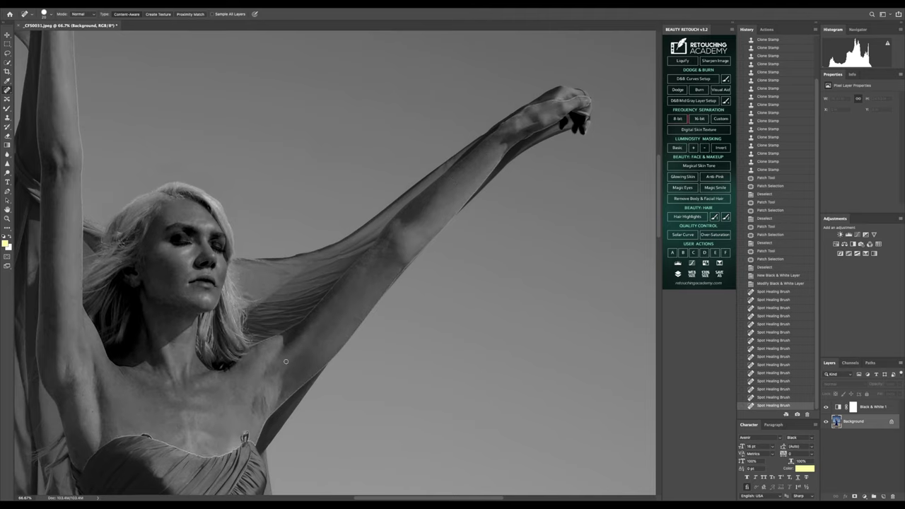
Step: Spot-heal the blotchy tones in the outstretched arm's armpit and around the vertical arm's armpit
{"action": "scroll", "coordinate": [270, 292], "scroll_direction": "down", "scroll_amount": 3}
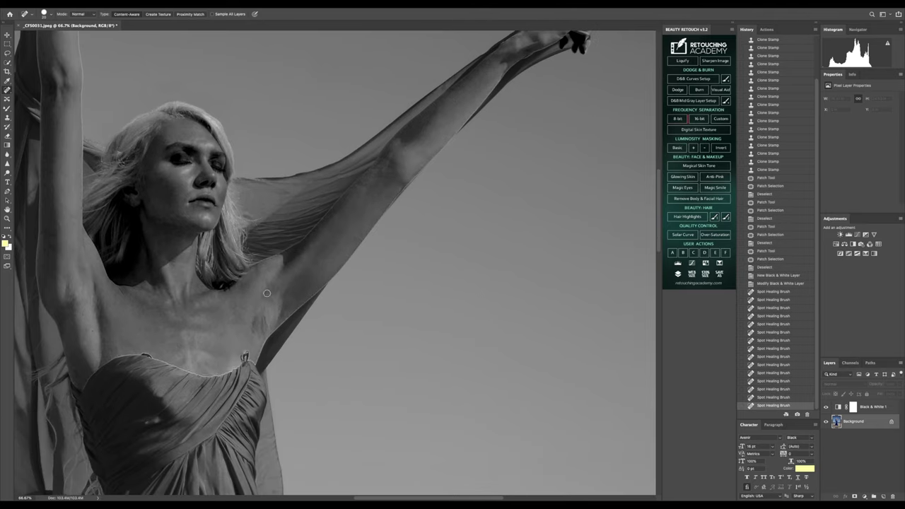
{"action": "mouse_move", "coordinate": [267, 287]}
{"action": "left_mouse_down"}
{"action": "mouse_move", "coordinate": [303, 324]}
{"action": "mouse_move", "coordinate": [266, 327]}
{"action": "left_mouse_up"}
{"action": "scroll", "coordinate": [297, 292], "scroll_direction": "down", "scroll_amount": 2}
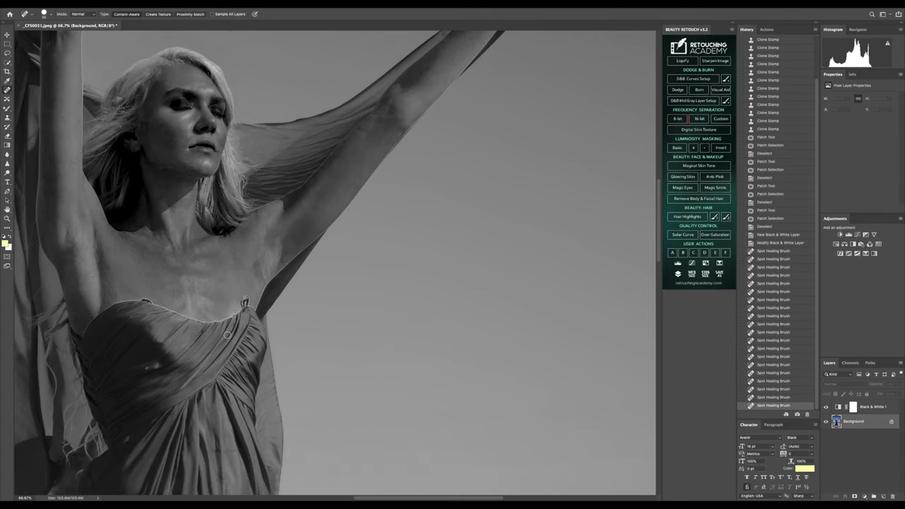
{"action": "left_click", "coordinate": [92, 277]}
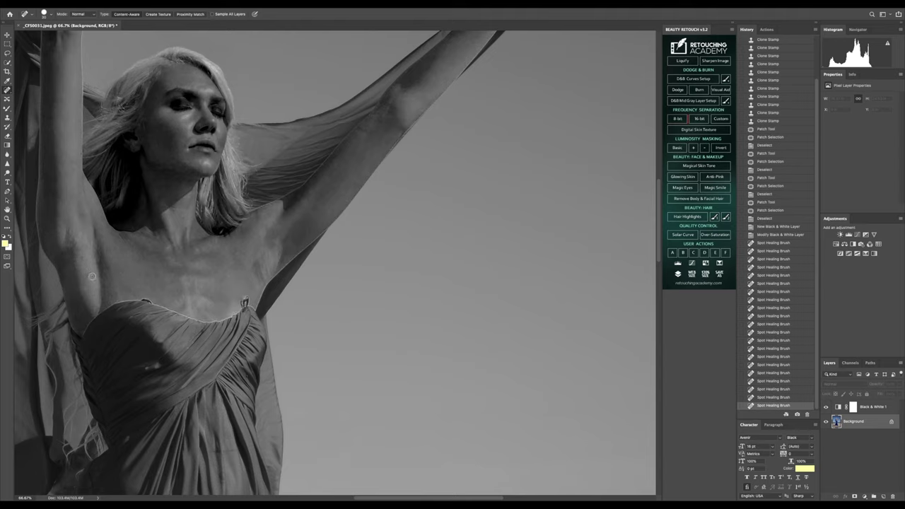
{"action": "left_click", "coordinate": [86, 275]}
{"action": "left_click", "coordinate": [75, 283]}
{"action": "left_click_drag", "start_coordinate": [84, 287], "coordinate": [77, 320]}
{"action": "left_click", "coordinate": [83, 290]}
Step: Spot-heal one patch on the outstretched forearm near the elbow and the dark spots on the cheek
{"action": "scroll", "coordinate": [335, 261], "scroll_direction": "up", "scroll_amount": 5}
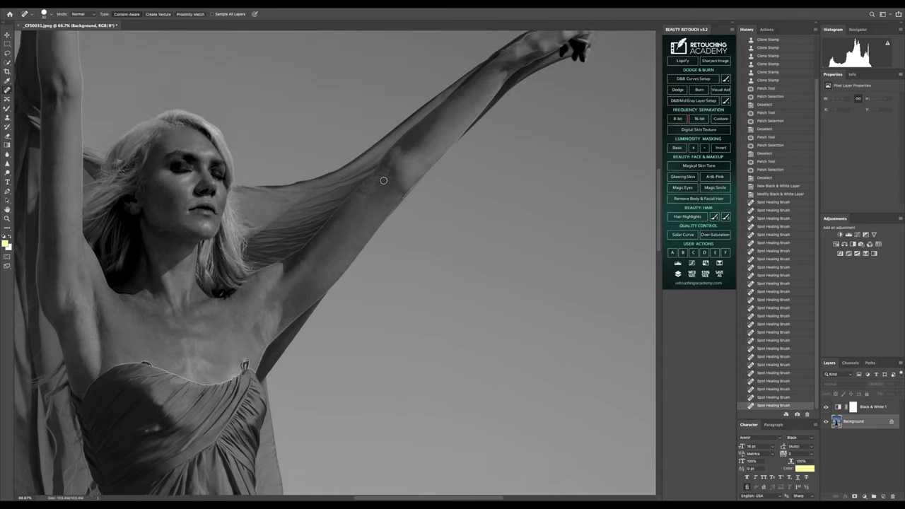
{"action": "left_click", "coordinate": [429, 213]}
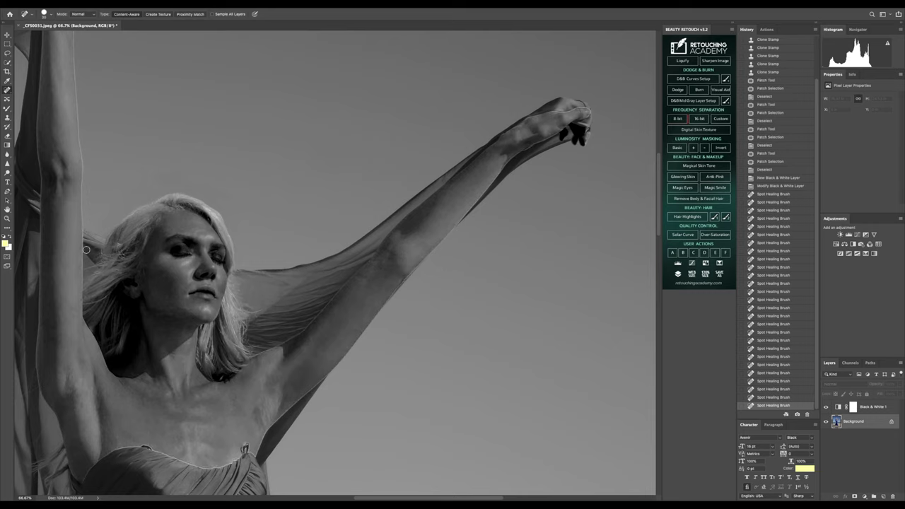
{"action": "left_click", "coordinate": [167, 276]}
{"action": "left_click", "coordinate": [161, 271]}
{"action": "left_click", "coordinate": [170, 278]}
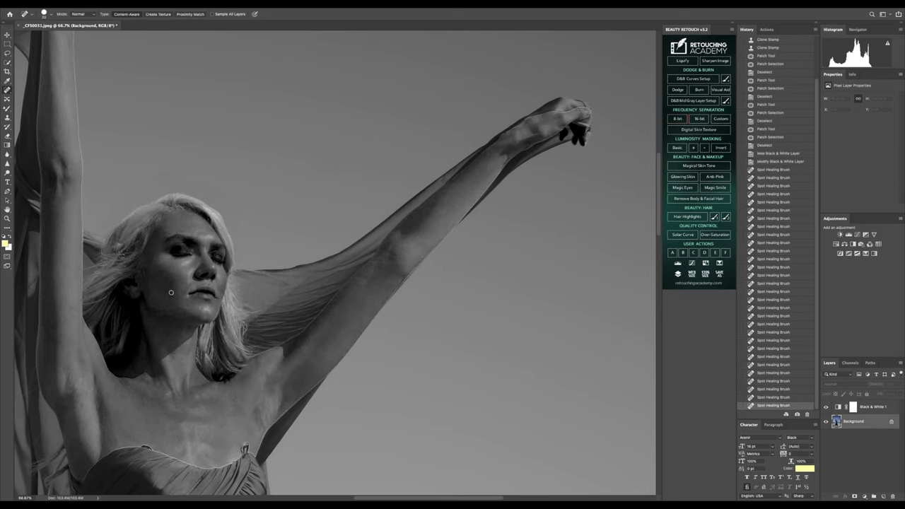
{"action": "left_click", "coordinate": [171, 295]}
Step: Spot-heal the spots along the jaw and chin and the remaining spots on the outer cheek below the temple
{"action": "left_click", "coordinate": [190, 318]}
{"action": "left_click", "coordinate": [198, 319]}
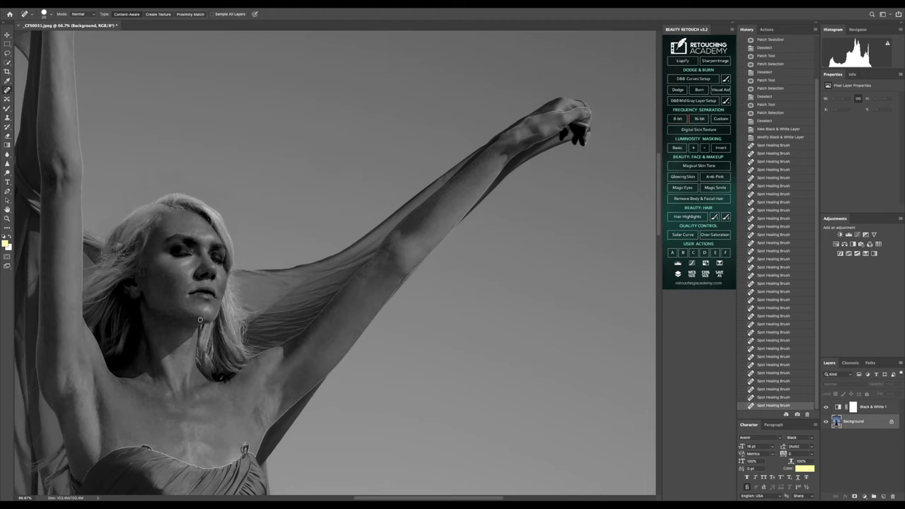
{"action": "left_click", "coordinate": [185, 318]}
{"action": "left_click", "coordinate": [205, 315]}
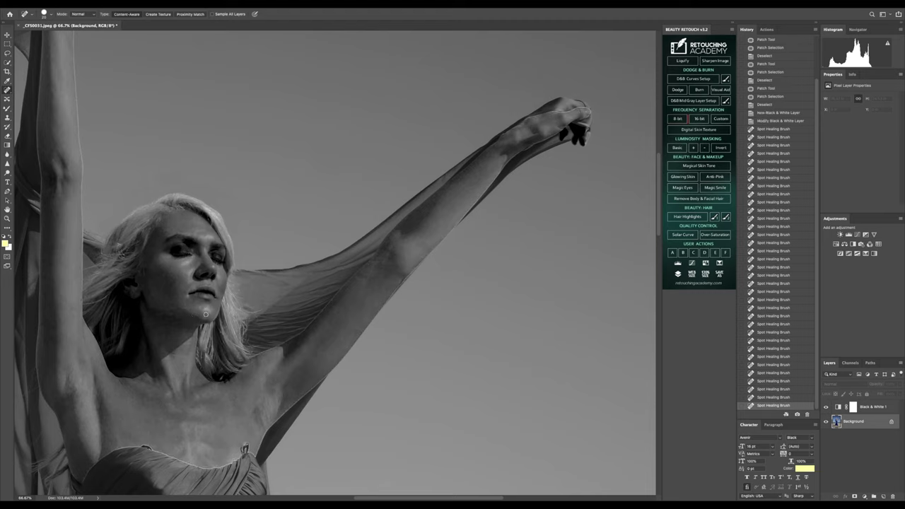
{"action": "left_click", "coordinate": [157, 269]}
{"action": "left_click", "coordinate": [158, 259]}
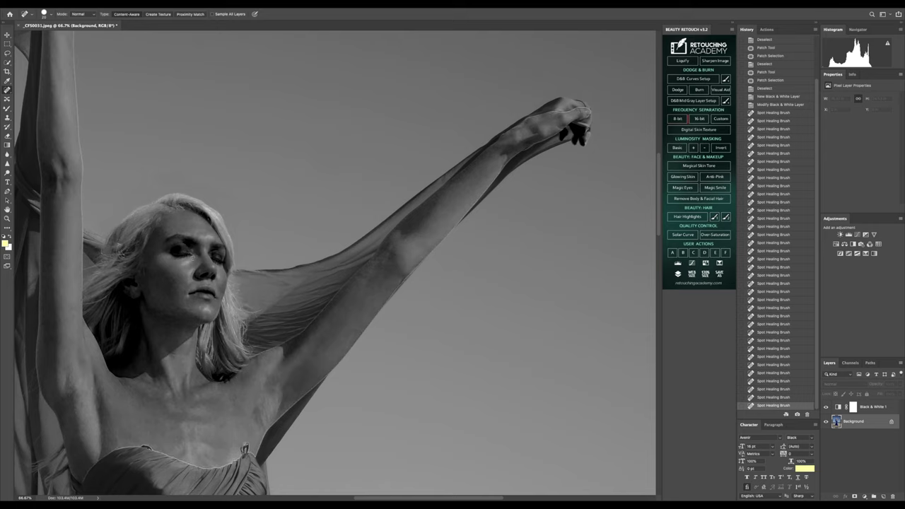
Step: Patch the uneven area beside the nose with smoother cheek skin using the Patch tool and clear the selection
{"action": "right_click", "coordinate": [8, 88]}
{"action": "left_click", "coordinate": [39, 100]}
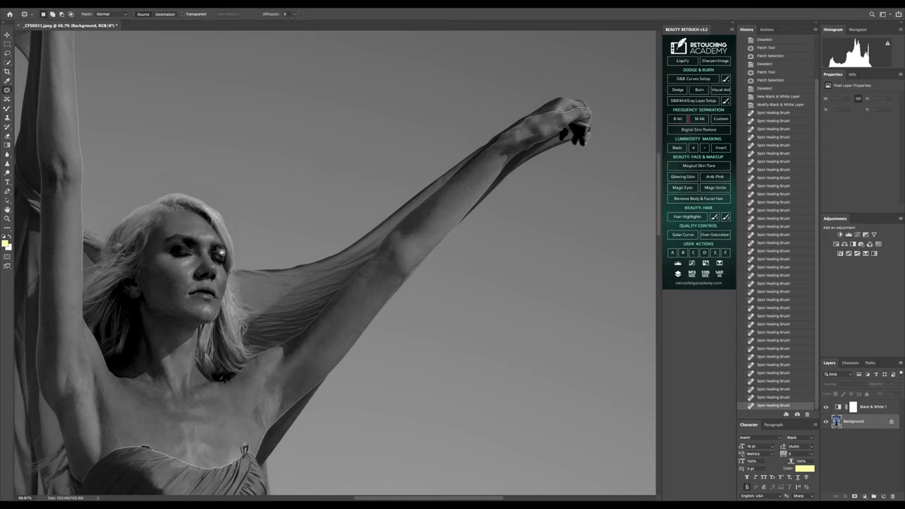
{"action": "mouse_move", "coordinate": [202, 270]}
{"action": "left_mouse_down"}
{"action": "mouse_move", "coordinate": [185, 261]}
{"action": "mouse_move", "coordinate": [183, 273]}
{"action": "left_mouse_up"}
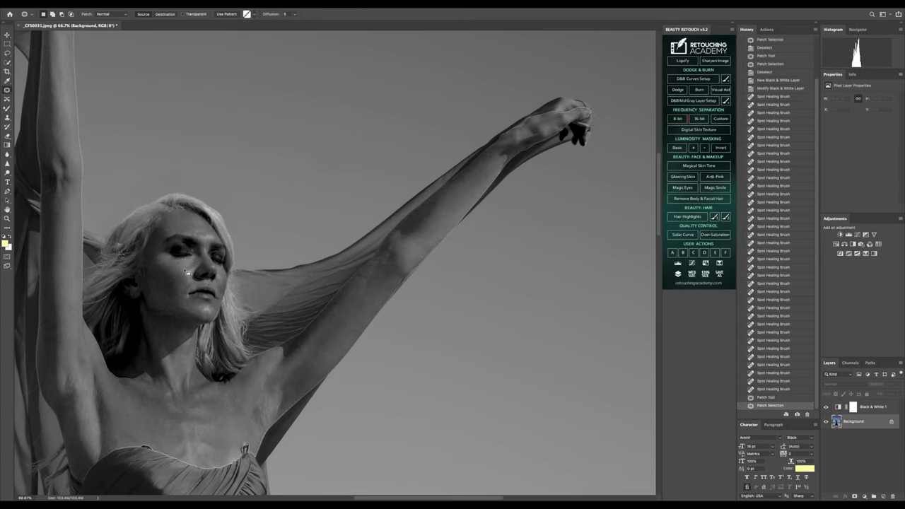
{"action": "left_click", "coordinate": [273, 255]}
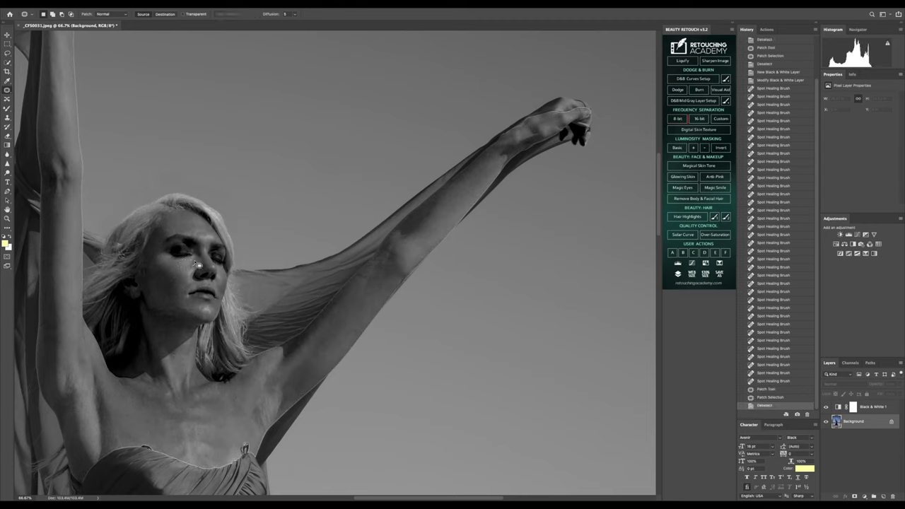
Step: Patch the remaining uneven skin beside the nose, clear the selection, and hide the Black & White 1 layer
{"action": "left_click_drag", "start_coordinate": [190, 263], "coordinate": [174, 271]}
{"action": "key", "text": "ctrl+d"}
{"action": "left_click", "coordinate": [7, 219]}
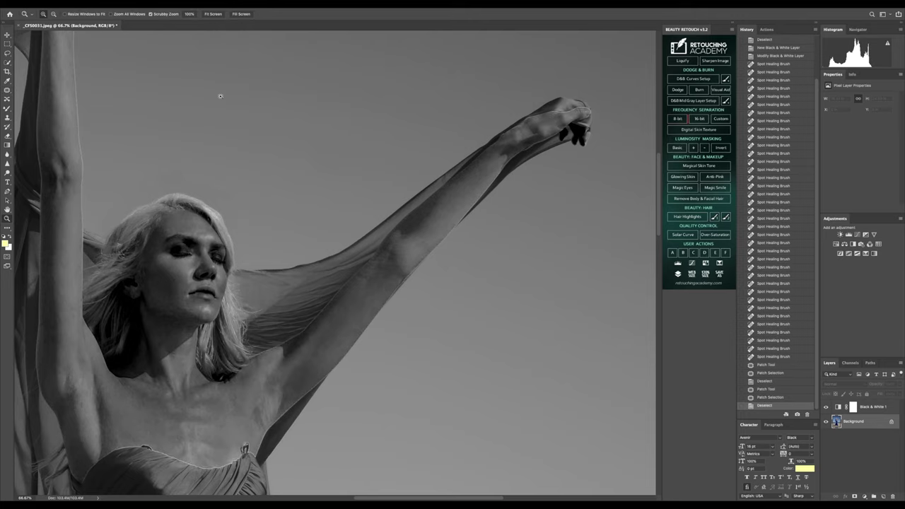
{"action": "left_click", "coordinate": [219, 15]}
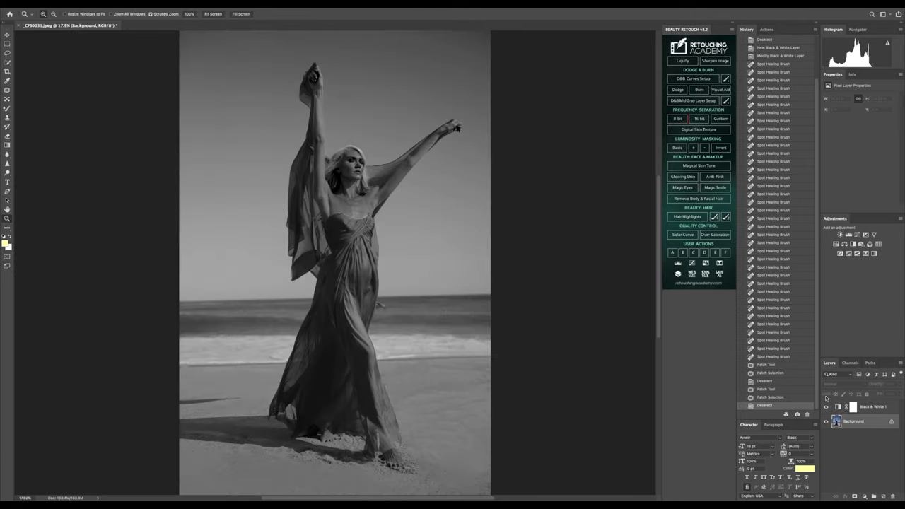
{"action": "left_click", "coordinate": [826, 407]}
Step: Clone skin over the dark strap loop at the dress neckline on the vertical arm's side with the Clone Stamp
{"action": "left_click", "coordinate": [370, 206]}
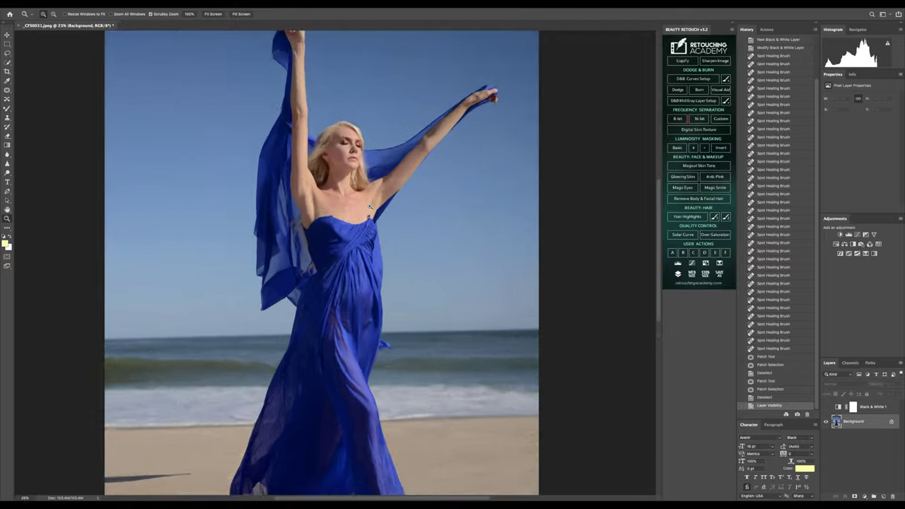
{"action": "left_click", "coordinate": [370, 206]}
{"action": "left_click", "coordinate": [369, 207]}
{"action": "left_click", "coordinate": [313, 250]}
{"action": "left_click", "coordinate": [313, 249]}
{"action": "left_click", "coordinate": [313, 249]}
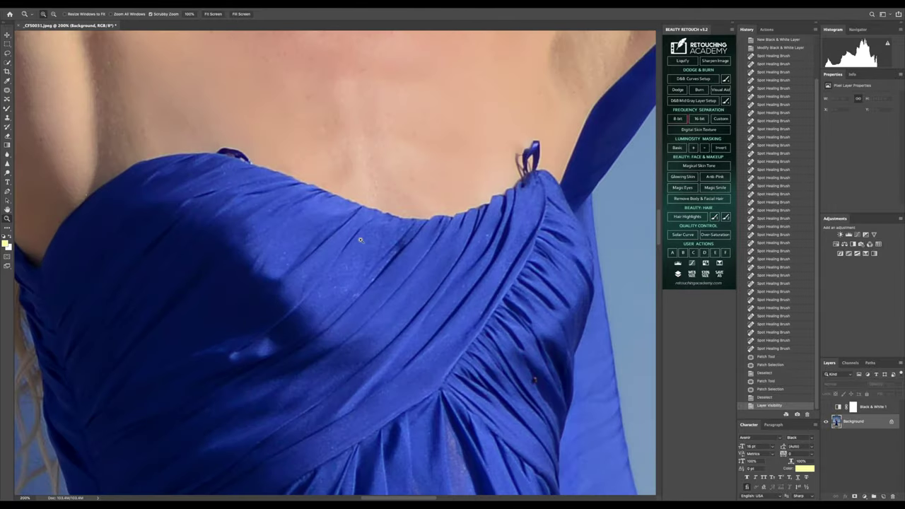
{"action": "left_click", "coordinate": [361, 241]}
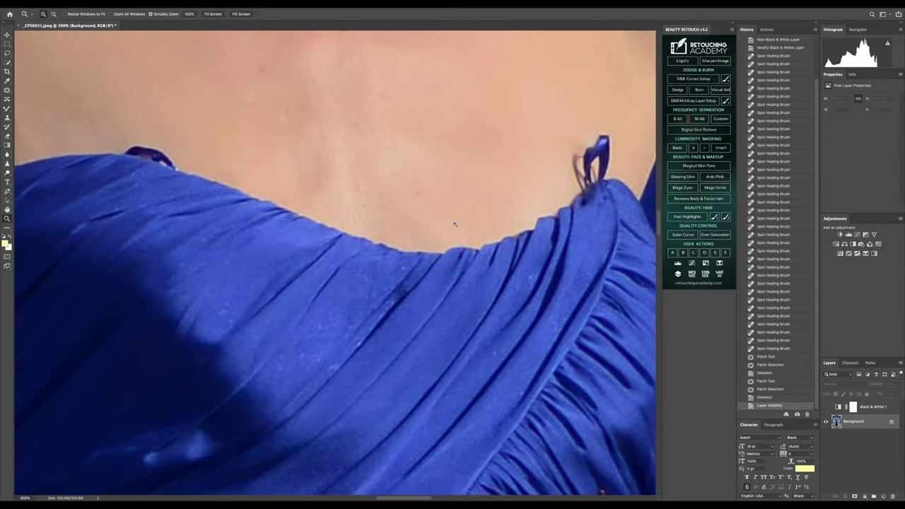
{"action": "left_click", "coordinate": [7, 117]}
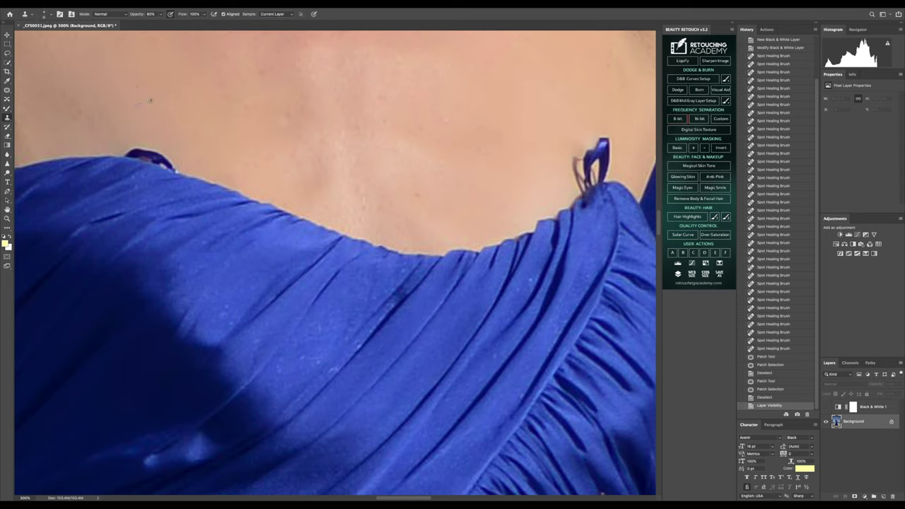
{"action": "left_click_drag", "start_coordinate": [127, 147], "coordinate": [175, 157]}
Step: Raise the Clone Stamp opacity to 95% and cover the rest of that strap loop along the neckline edge
{"action": "left_click", "coordinate": [164, 15]}
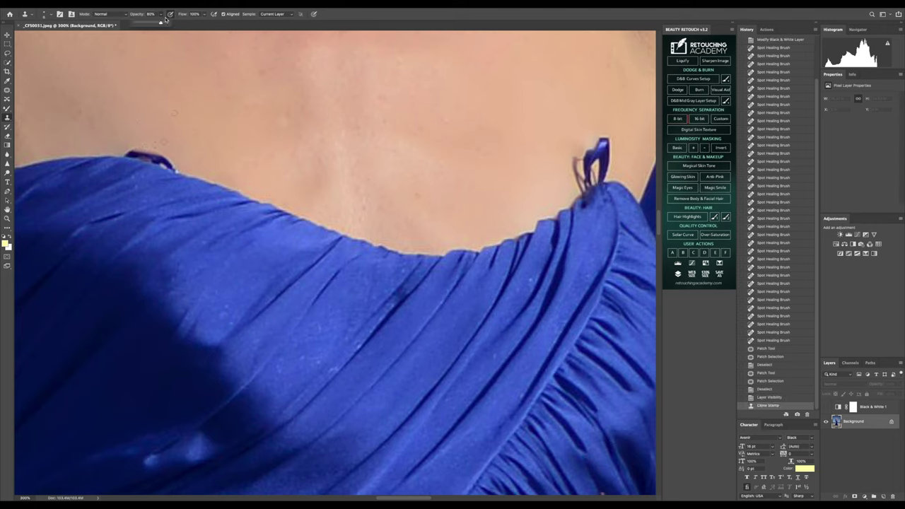
{"action": "left_click_drag", "start_coordinate": [164, 22], "coordinate": [169, 22]}
{"action": "left_click_drag", "start_coordinate": [127, 146], "coordinate": [154, 153]}
{"action": "mouse_move", "coordinate": [130, 152]}
{"action": "left_mouse_down"}
{"action": "mouse_move", "coordinate": [145, 155]}
{"action": "mouse_move", "coordinate": [128, 154]}
{"action": "left_mouse_up"}
{"action": "mouse_move", "coordinate": [128, 154]}
{"action": "left_mouse_down"}
{"action": "mouse_move", "coordinate": [179, 168]}
{"action": "mouse_move", "coordinate": [168, 157]}
{"action": "mouse_move", "coordinate": [126, 153]}
{"action": "mouse_move", "coordinate": [163, 164]}
{"action": "left_mouse_up"}
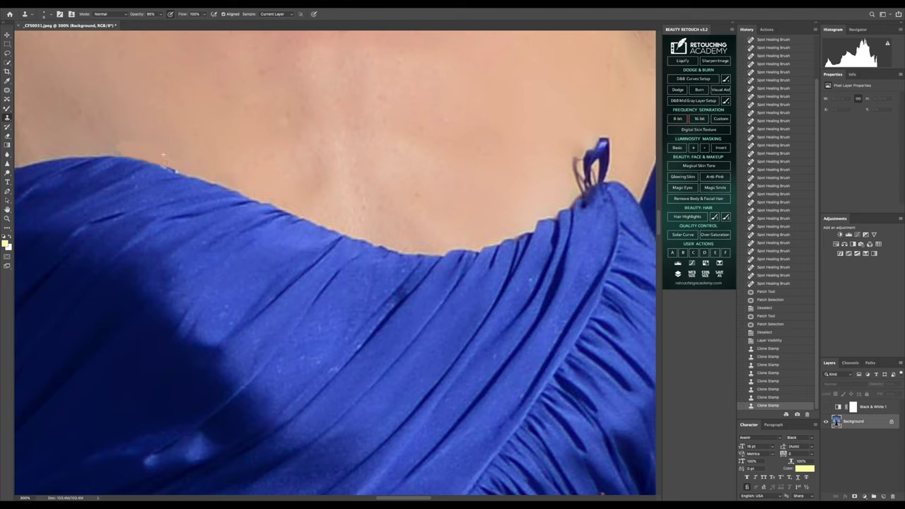
{"action": "left_click", "coordinate": [178, 162]}
Step: Blend the skin just above the neckline where the loop was, using the Patch tool and the Clone Stamp
{"action": "key", "text": "j"}
{"action": "mouse_move", "coordinate": [134, 136]}
{"action": "left_mouse_down"}
{"action": "mouse_move", "coordinate": [108, 144]}
{"action": "mouse_move", "coordinate": [175, 164]}
{"action": "mouse_move", "coordinate": [149, 124]}
{"action": "mouse_move", "coordinate": [170, 116]}
{"action": "mouse_move", "coordinate": [125, 153]}
{"action": "mouse_move", "coordinate": [104, 154]}
{"action": "mouse_move", "coordinate": [126, 153]}
{"action": "left_mouse_up"}
{"action": "key", "text": "ctrl+d"}
{"action": "key", "text": "ctrl+d"}
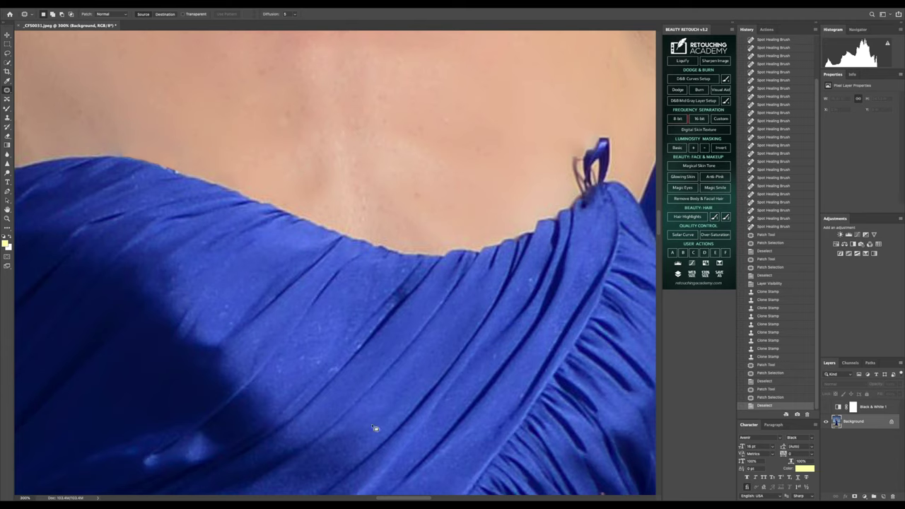
{"action": "left_click", "coordinate": [7, 117]}
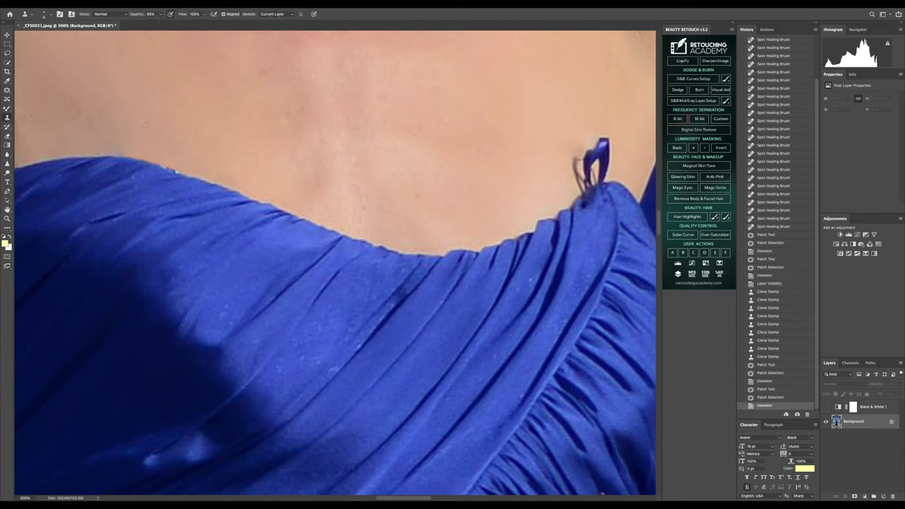
{"action": "mouse_move", "coordinate": [103, 119]}
{"action": "left_mouse_down"}
{"action": "mouse_move", "coordinate": [109, 151]}
{"action": "mouse_move", "coordinate": [126, 154]}
{"action": "mouse_move", "coordinate": [98, 154]}
{"action": "left_mouse_up"}
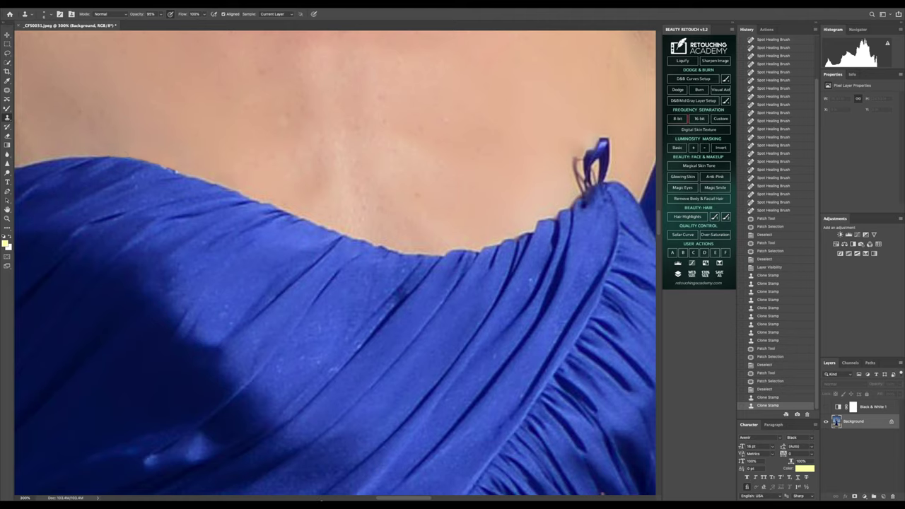
Step: Clone skin over the top of the strap loop at the neckline beside the outstretched arm
{"action": "left_click_drag", "start_coordinate": [387, 498], "coordinate": [416, 498]}
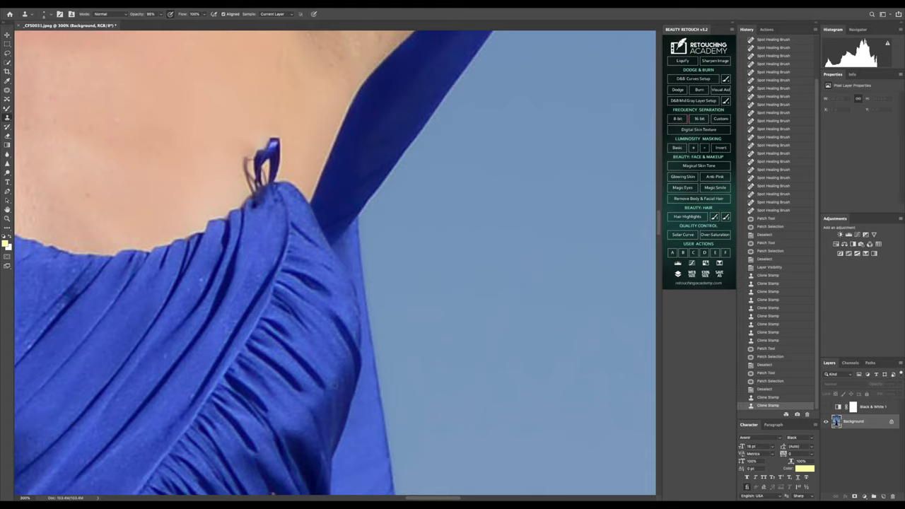
{"action": "scroll", "coordinate": [302, 343], "scroll_direction": "up", "scroll_amount": 5}
{"action": "scroll", "coordinate": [301, 343], "scroll_direction": "up", "scroll_amount": 2}
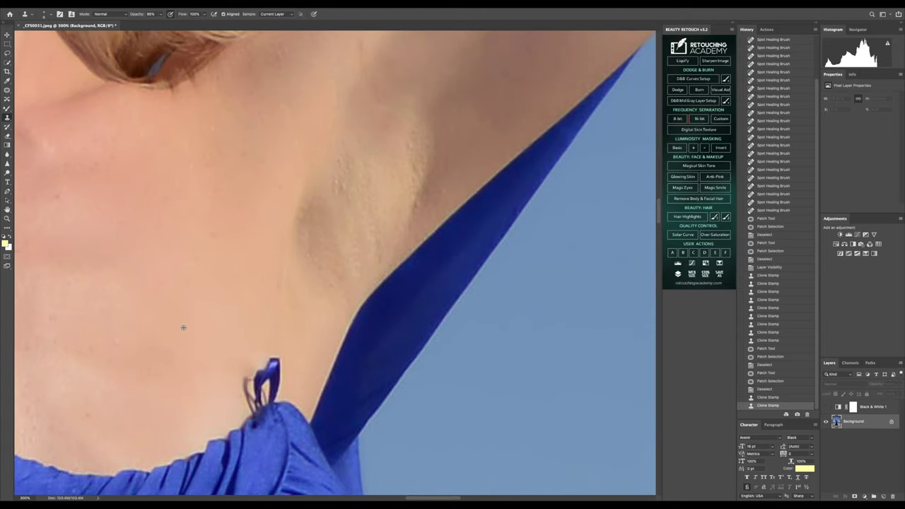
{"action": "left_click", "coordinate": [265, 346]}
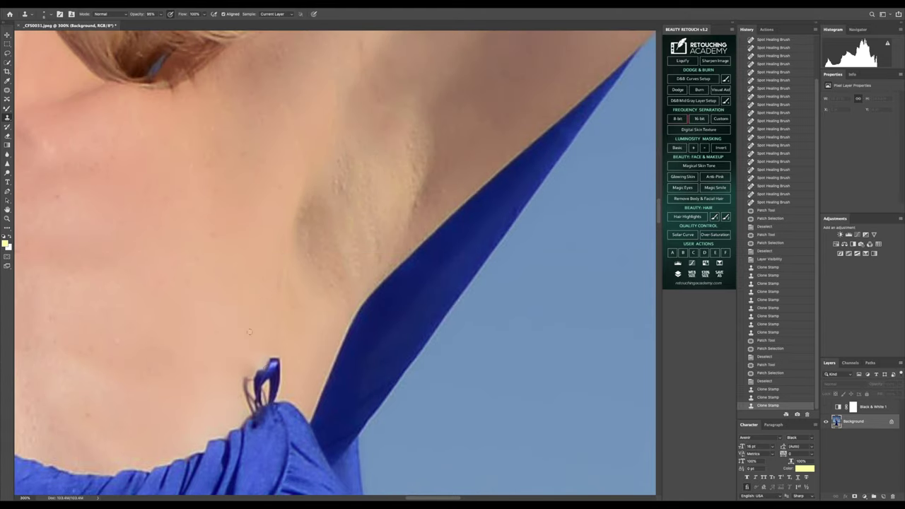
{"action": "mouse_move", "coordinate": [275, 357]}
{"action": "left_mouse_down"}
{"action": "mouse_move", "coordinate": [283, 360]}
{"action": "mouse_move", "coordinate": [247, 377]}
{"action": "mouse_move", "coordinate": [258, 365]}
{"action": "left_mouse_up"}
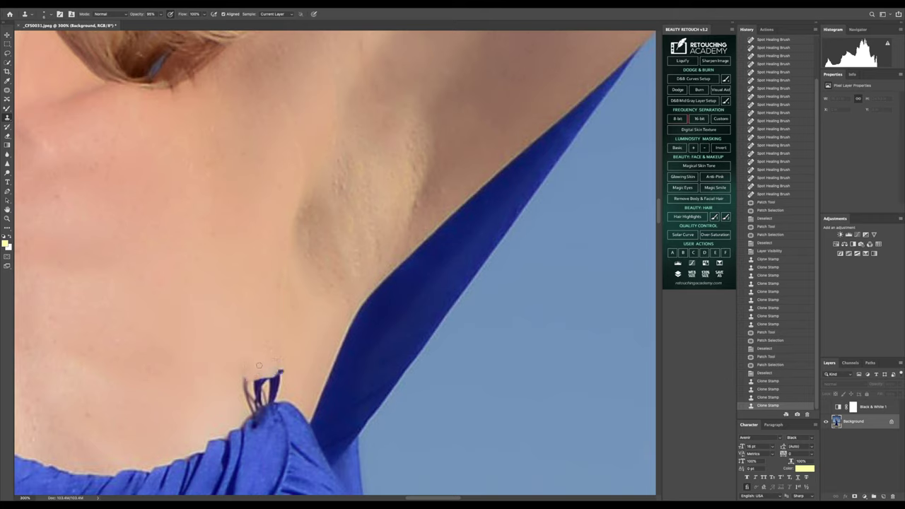
Step: Enlarge and soften the Clone Stamp brush, and clone nearby skin over the rest of the loop and its loose threads
{"action": "key", "text": "bracketright"}
{"action": "key", "text": "bracketright"}
{"action": "left_click", "coordinate": [50, 15]}
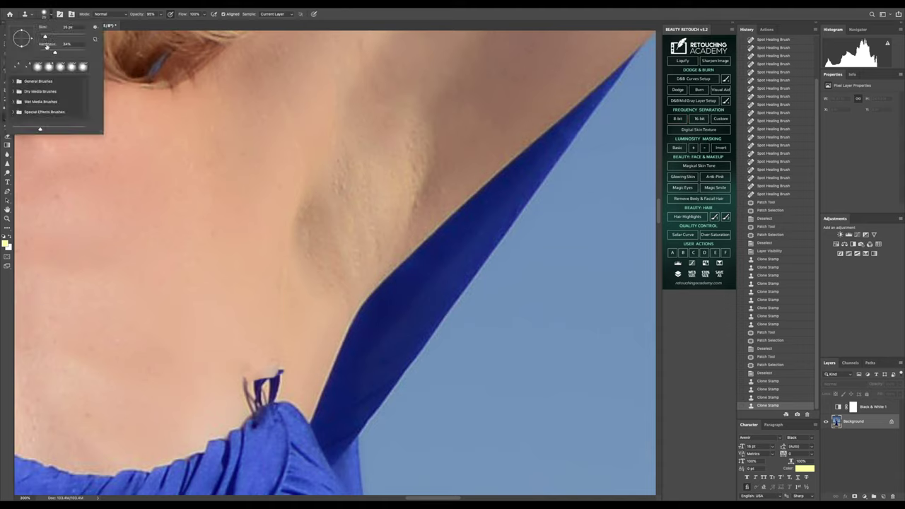
{"action": "left_click", "coordinate": [49, 52]}
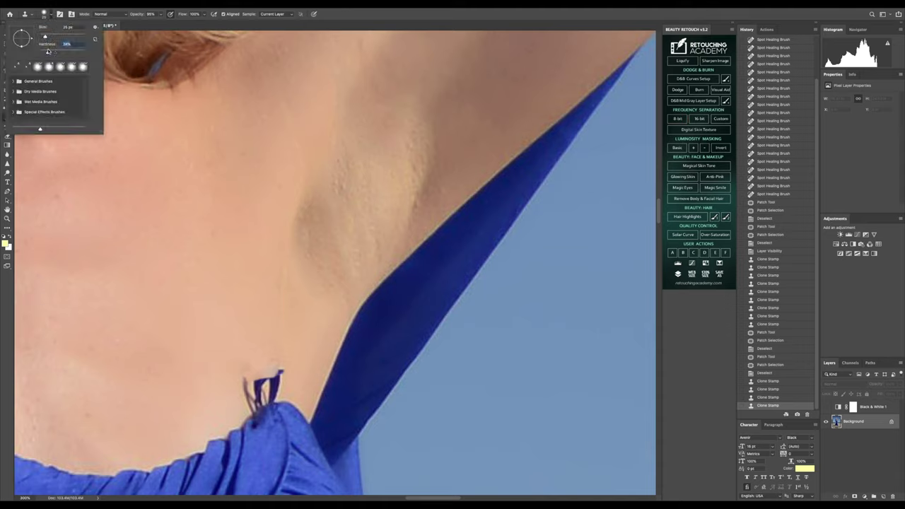
{"action": "left_click", "coordinate": [241, 321], "text": "alt"}
{"action": "left_click_drag", "start_coordinate": [252, 371], "coordinate": [253, 387]}
{"action": "mouse_move", "coordinate": [276, 378]}
{"action": "left_mouse_down"}
{"action": "mouse_move", "coordinate": [292, 363]}
{"action": "mouse_move", "coordinate": [262, 378]}
{"action": "left_mouse_up"}
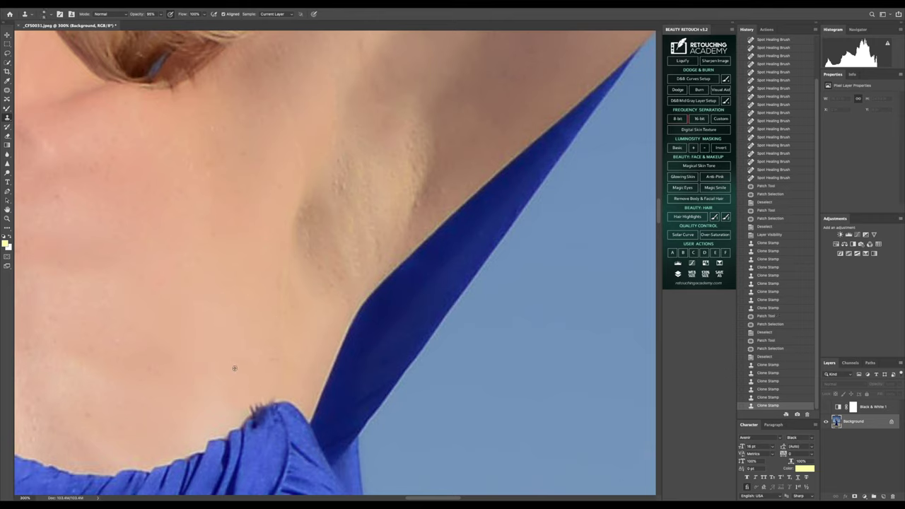
Step: Clean up the dark thread stub on the dress's upper edge with the Clone Stamp, reverting one stroke
{"action": "left_click", "coordinate": [260, 408]}
{"action": "left_click", "coordinate": [777, 398]}
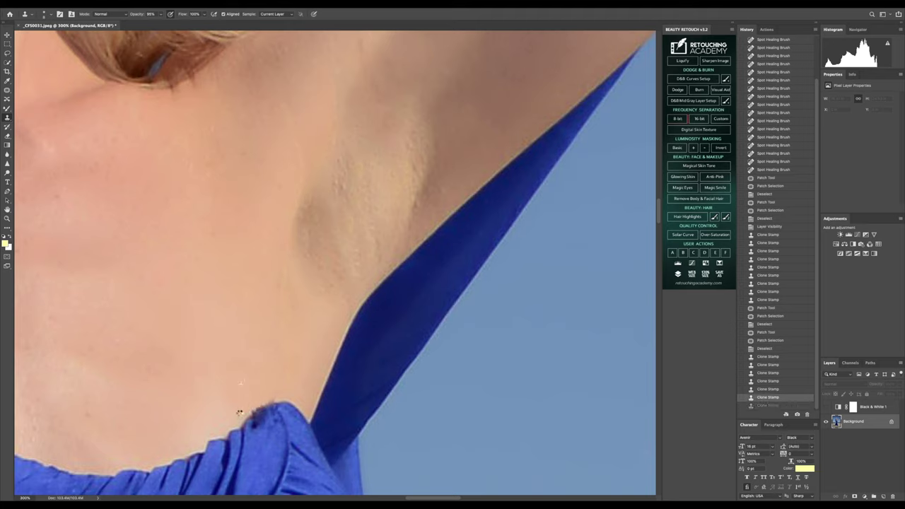
{"action": "left_click", "coordinate": [272, 400]}
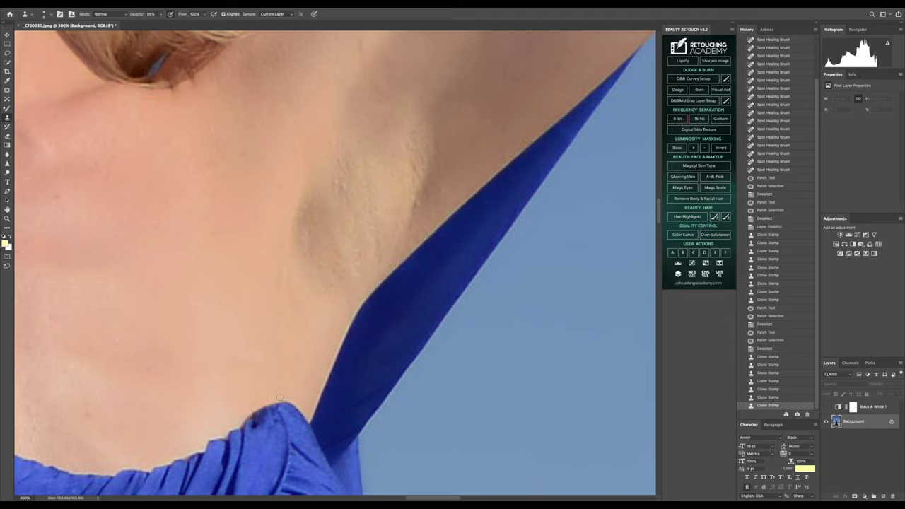
Step: Clone out the small spots on the lower and middle chest
{"action": "left_click", "coordinate": [89, 415]}
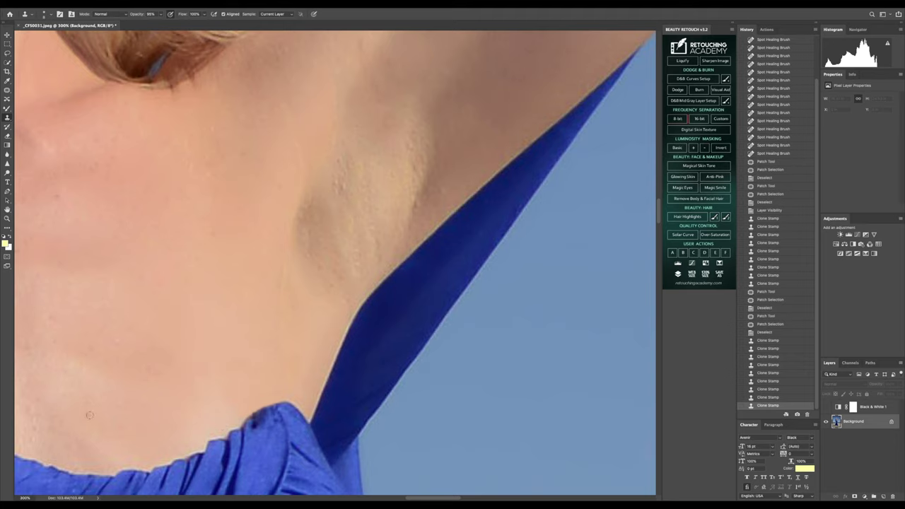
{"action": "left_click", "coordinate": [126, 347]}
{"action": "left_click", "coordinate": [119, 338]}
{"action": "left_click", "coordinate": [54, 315]}
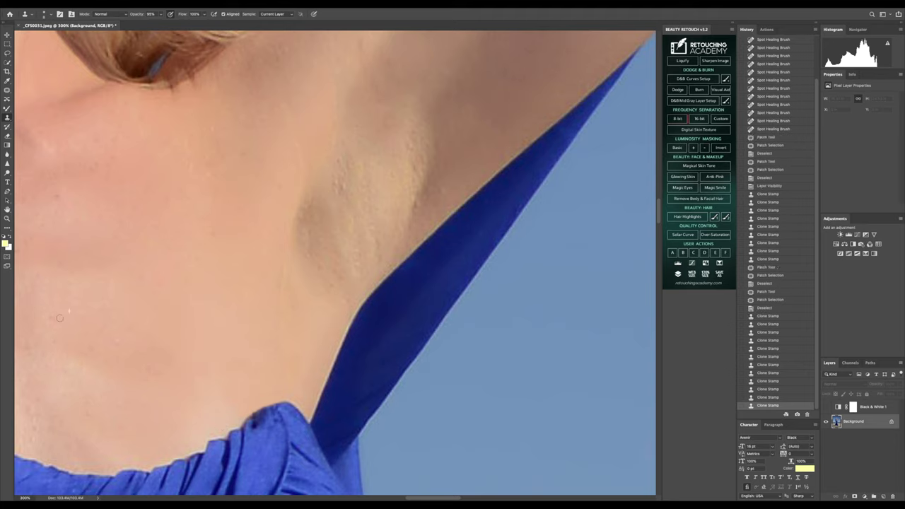
{"action": "left_click", "coordinate": [60, 339]}
{"action": "left_click", "coordinate": [57, 283]}
{"action": "left_click", "coordinate": [57, 225]}
{"action": "left_click", "coordinate": [65, 192]}
{"action": "left_click", "coordinate": [74, 192]}
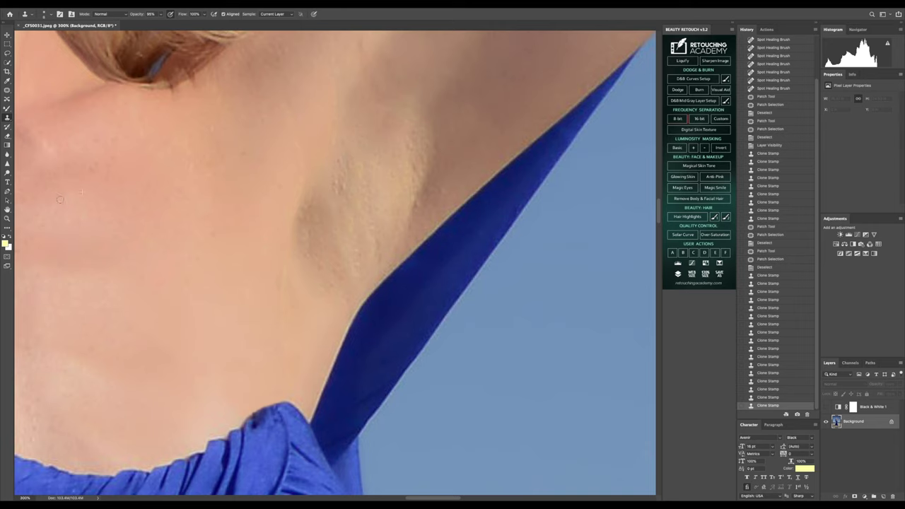
Step: Clone out the specks across the upper chest below the hair, moving towards the outstretched arm's shoulder
{"action": "left_click", "coordinate": [91, 184]}
{"action": "left_click", "coordinate": [102, 177]}
{"action": "left_click", "coordinate": [128, 157]}
{"action": "left_click", "coordinate": [154, 153]}
{"action": "left_click", "coordinate": [181, 148]}
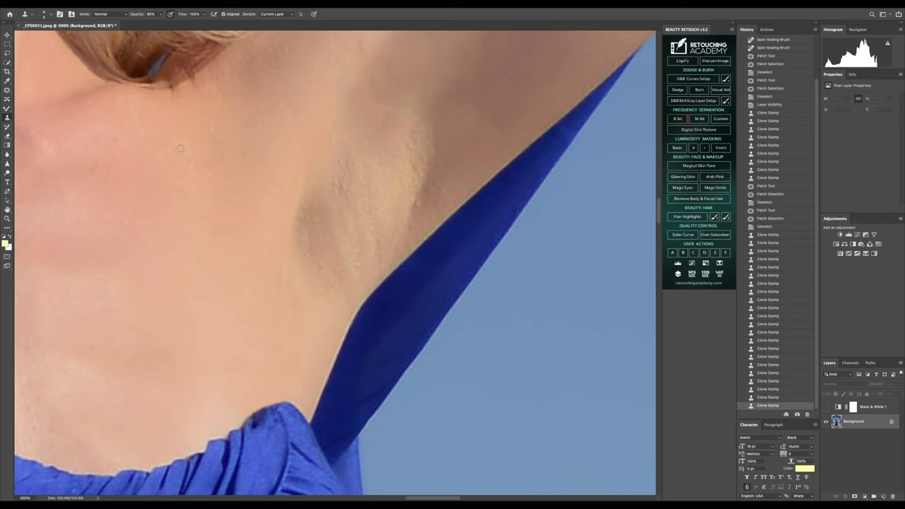
Step: Sample smooth skin in the outstretched arm's armpit and clone it over the bumps along the inner crease
{"action": "left_click", "coordinate": [351, 168], "text": "alt"}
{"action": "left_click", "coordinate": [338, 178]}
{"action": "left_click", "coordinate": [337, 180]}
{"action": "left_click", "coordinate": [335, 181]}
{"action": "left_click", "coordinate": [333, 182]}
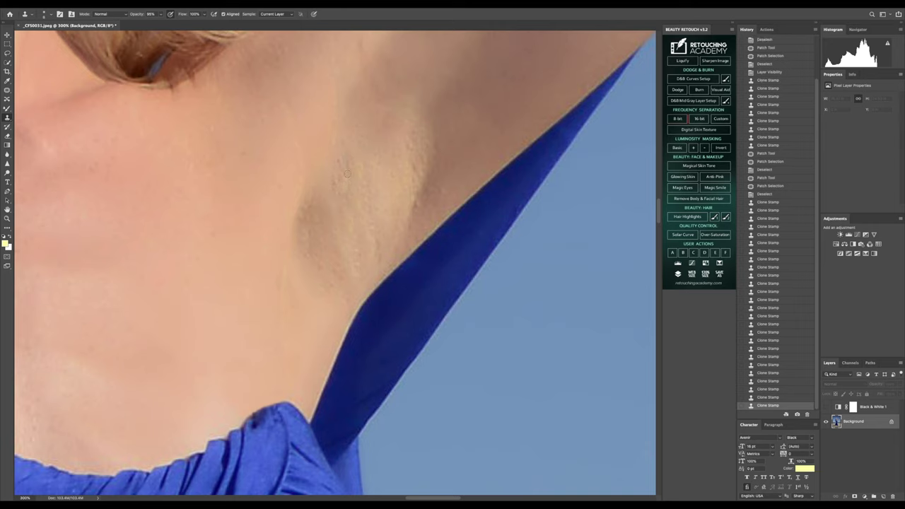
{"action": "left_click", "coordinate": [332, 183]}
{"action": "left_click", "coordinate": [331, 184]}
Step: Clone over the textured skin across the lower armpit towards the blue fabric edge
{"action": "left_click", "coordinate": [343, 193]}
{"action": "left_click", "coordinate": [356, 201]}
{"action": "left_click", "coordinate": [370, 209]}
{"action": "left_click", "coordinate": [383, 217]}
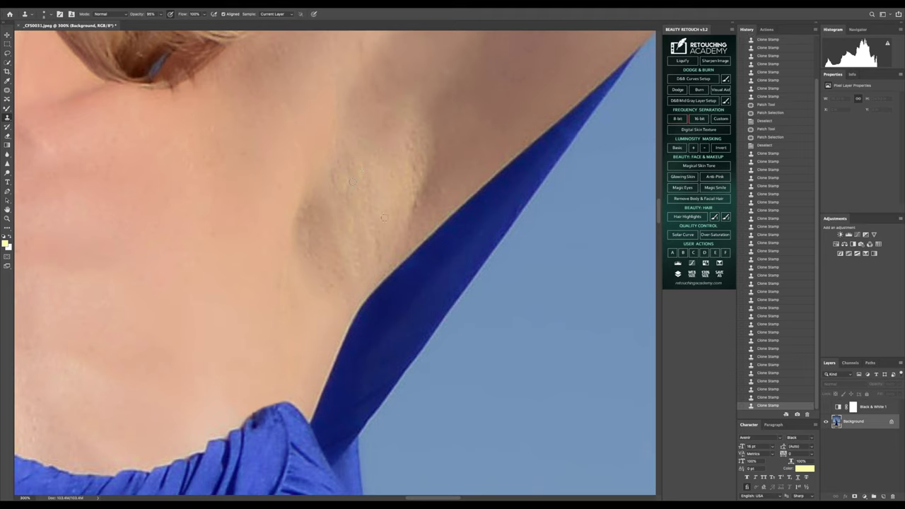
{"action": "left_click", "coordinate": [388, 244]}
{"action": "left_click", "coordinate": [397, 234]}
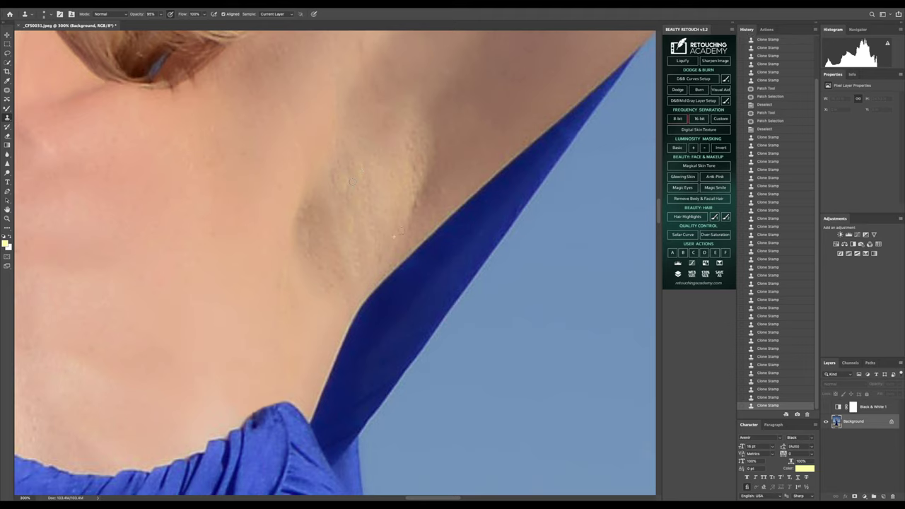
Step: Clone along the armpit's outer shadow edge and undo the last two strokes
{"action": "left_click", "coordinate": [443, 176]}
{"action": "left_click", "coordinate": [442, 175]}
{"action": "left_click", "coordinate": [445, 170]}
{"action": "left_click", "coordinate": [417, 202]}
{"action": "left_click", "coordinate": [415, 212]}
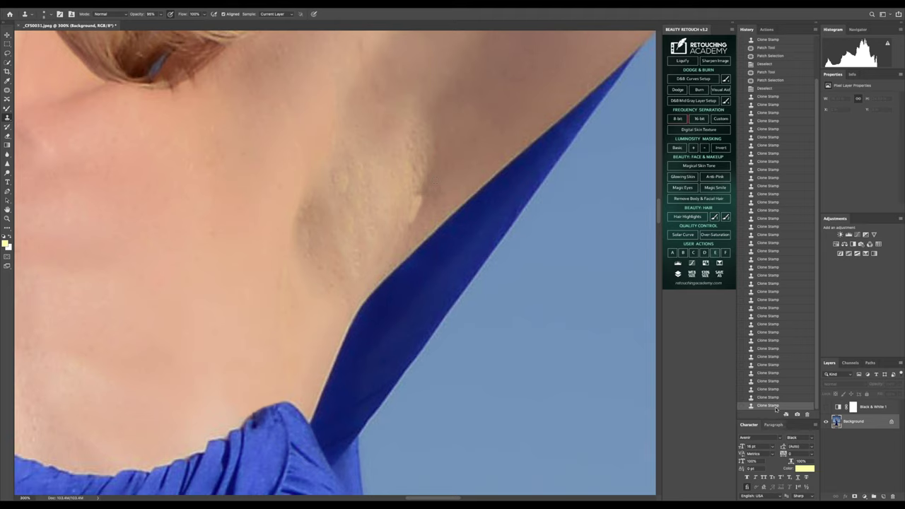
{"action": "key", "text": "ctrl+z"}
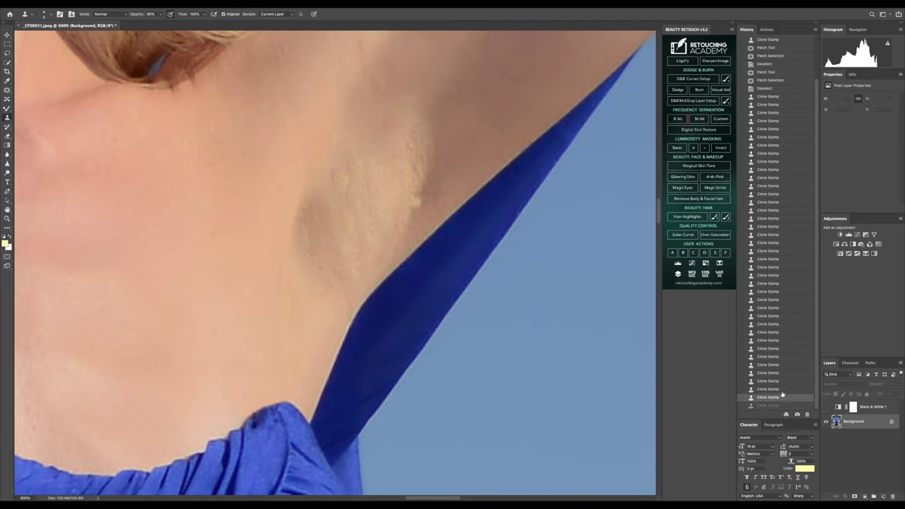
{"action": "key", "text": "ctrl+z"}
Step: Run the 16-bit frequency separation with a 6.4 pixel Gaussian Blur radius
{"action": "key", "text": "z"}
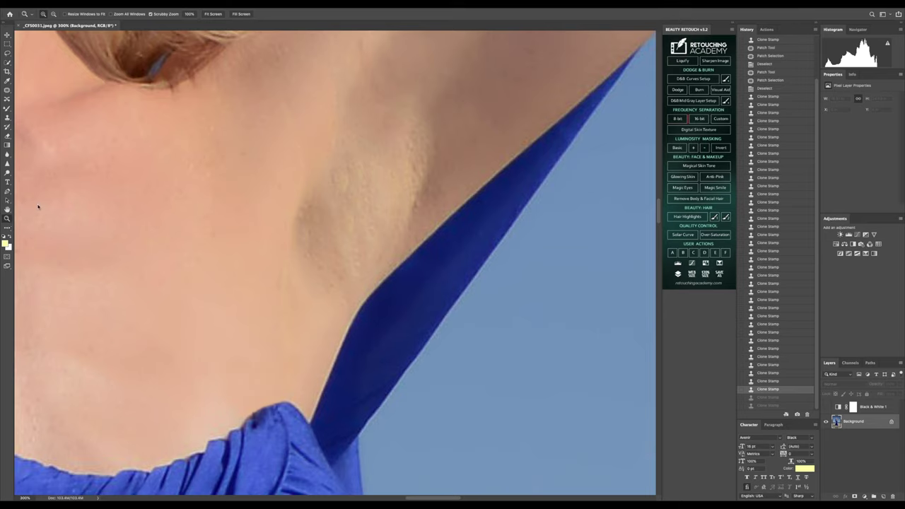
{"action": "left_click", "coordinate": [212, 14]}
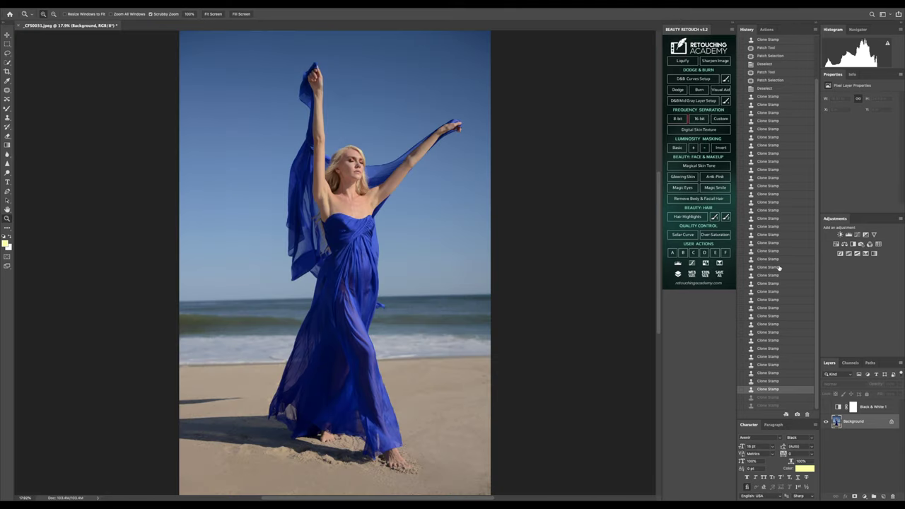
{"action": "left_click", "coordinate": [694, 118]}
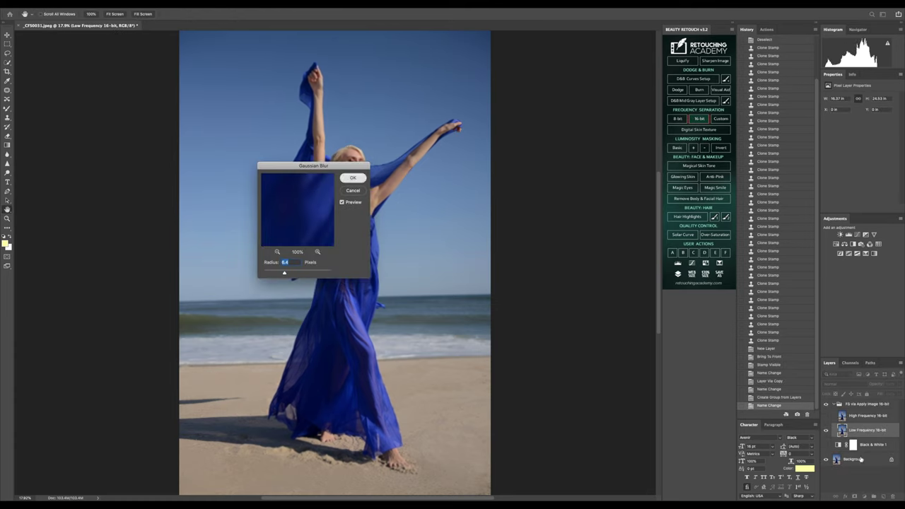
{"action": "key", "text": "Return"}
Step: Flatten the image, discarding the hidden layers
{"action": "right_click", "coordinate": [854, 484]}
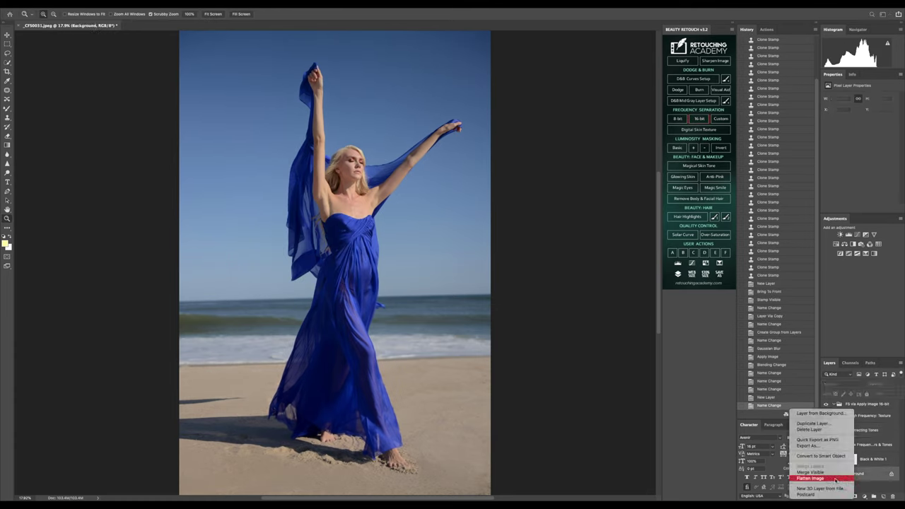
{"action": "left_click", "coordinate": [835, 480]}
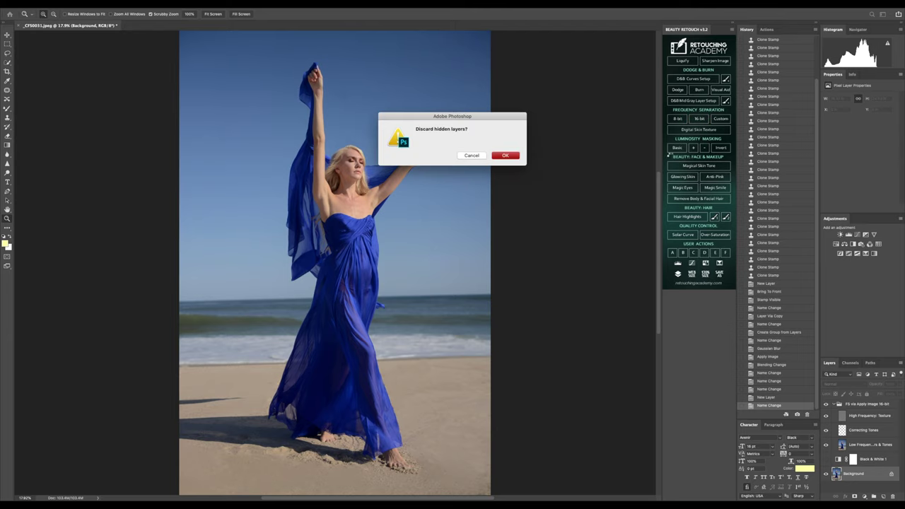
{"action": "key", "text": "Return"}
Step: Run the 16-bit frequency separation action with a 6.4 pixel Gaussian Blur radius and hide the High Frequency: Texture layer
{"action": "left_click", "coordinate": [699, 119]}
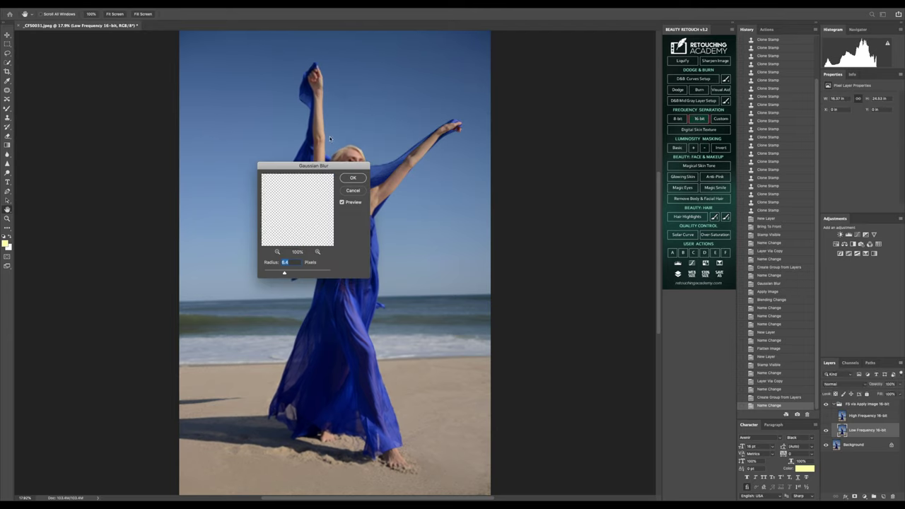
{"action": "left_click", "coordinate": [353, 179]}
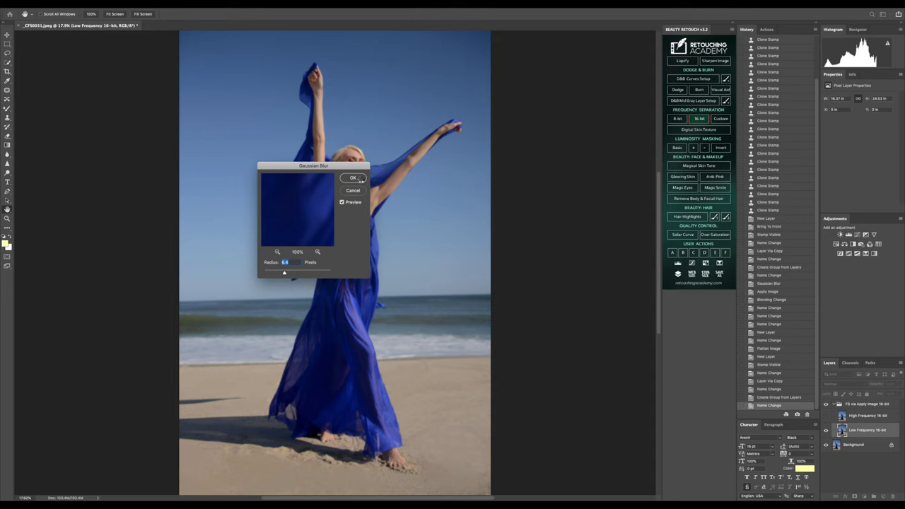
{"action": "left_click", "coordinate": [359, 160]}
{"action": "left_click", "coordinate": [359, 160]}
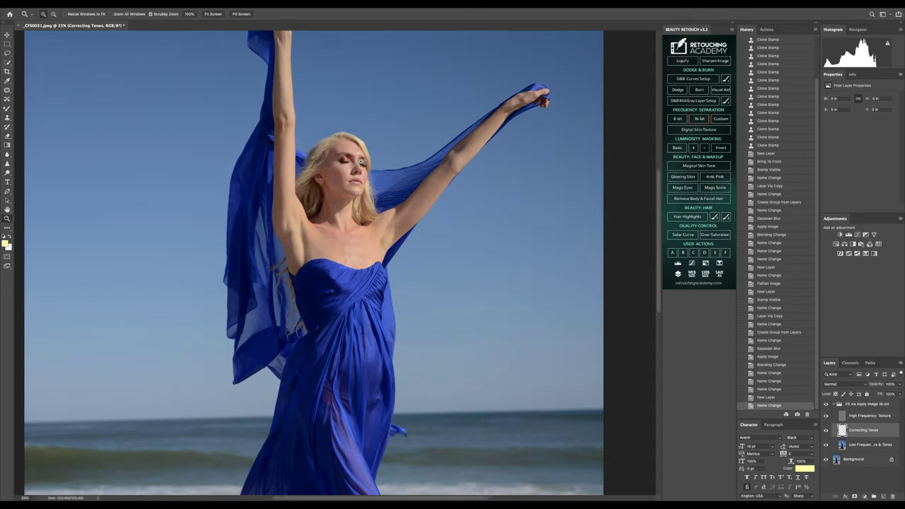
{"action": "left_click", "coordinate": [359, 160]}
{"action": "left_click", "coordinate": [317, 185]}
{"action": "left_click_drag", "start_coordinate": [316, 170], "coordinate": [314, 234]}
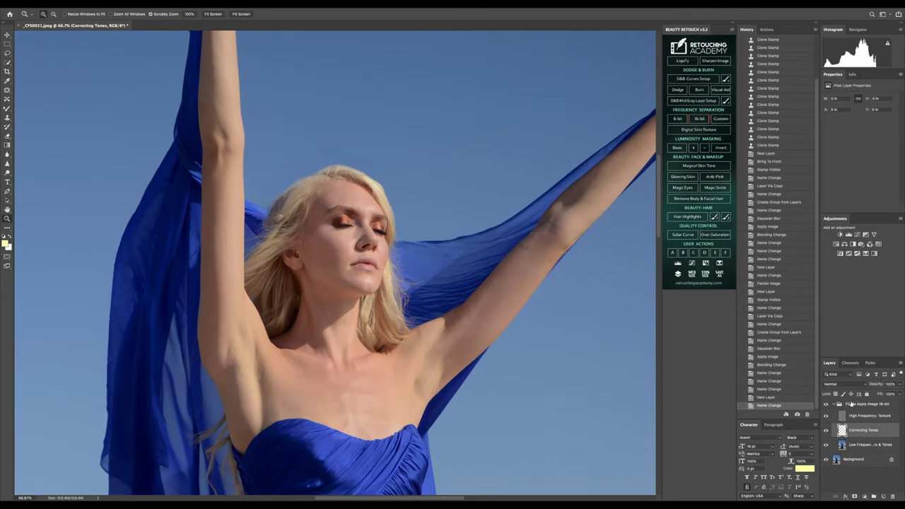
{"action": "left_click", "coordinate": [825, 416]}
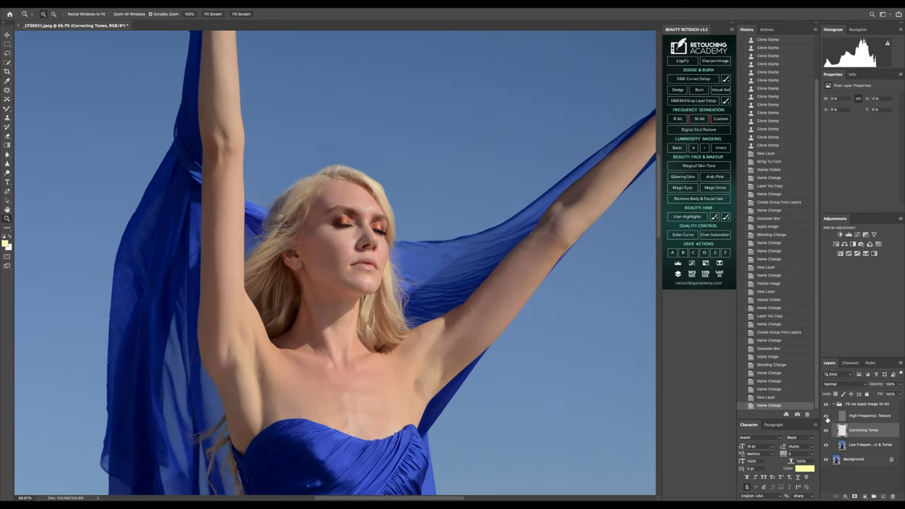
Step: Blend the skin tones of the vertically raised upper arm on the Correcting Tones layer, using a reduced Mixer Brush
{"action": "left_click", "coordinate": [7, 107]}
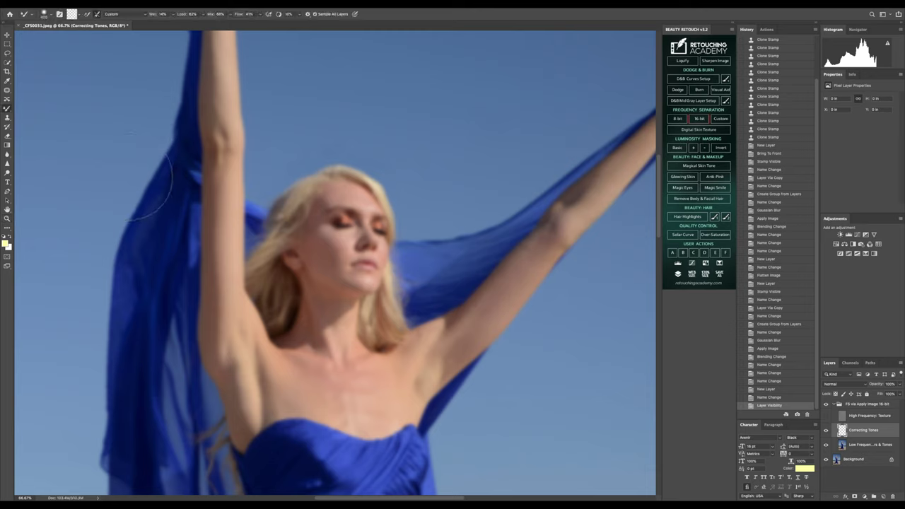
{"action": "key", "text": "bracketleft"}
{"action": "key", "text": "bracketleft"}
{"action": "key", "text": "bracketleft"}
{"action": "key", "text": "bracketleft"}
{"action": "key", "text": "bracketleft"}
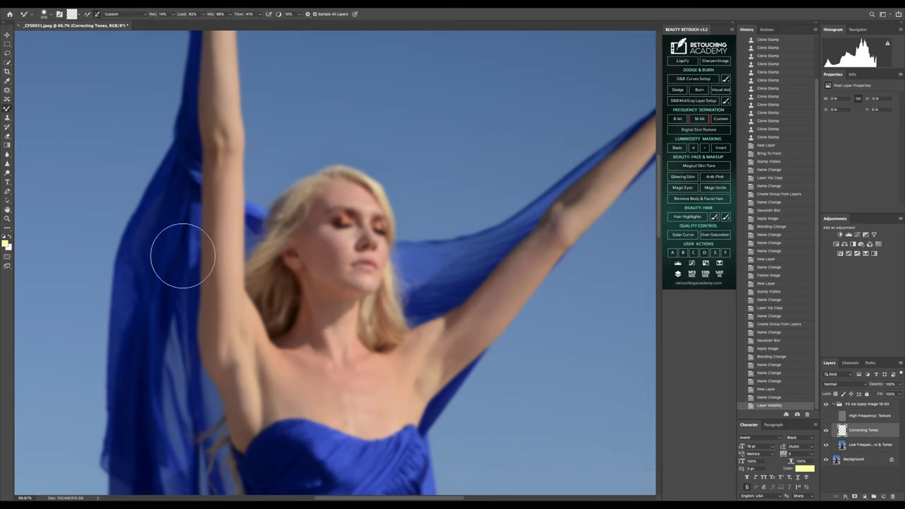
{"action": "left_click_drag", "start_coordinate": [225, 249], "coordinate": [227, 276]}
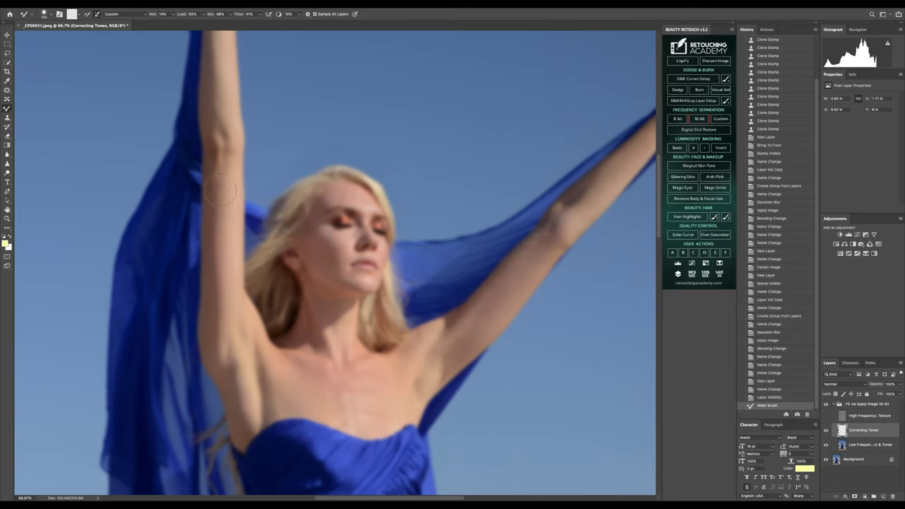
{"action": "left_click_drag", "start_coordinate": [222, 210], "coordinate": [219, 205]}
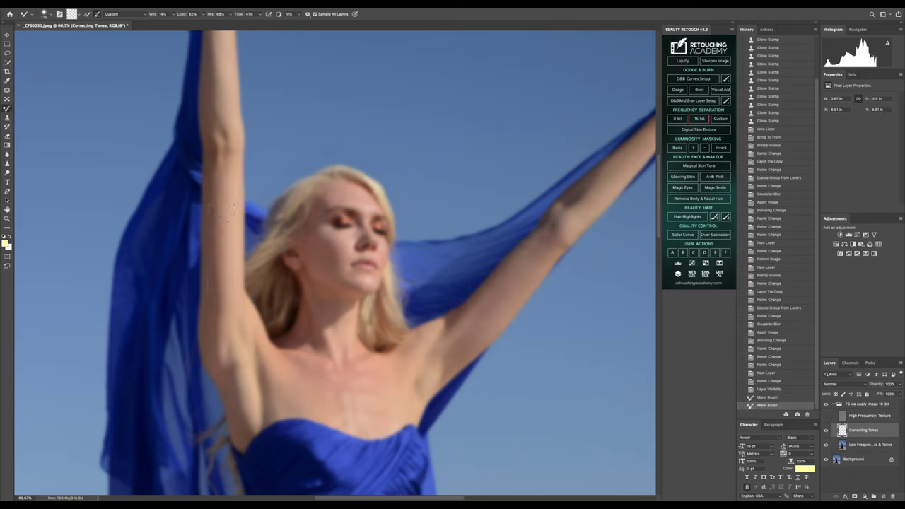
Step: Smooth the tones around the raised arm's shoulder, the adjoining chest and the armpit with the Mixer Brush
{"action": "left_click_drag", "start_coordinate": [220, 318], "coordinate": [233, 336]}
{"action": "mouse_move", "coordinate": [262, 366]}
{"action": "left_mouse_down"}
{"action": "mouse_move", "coordinate": [245, 319]}
{"action": "mouse_move", "coordinate": [276, 368]}
{"action": "mouse_move", "coordinate": [272, 345]}
{"action": "left_mouse_up"}
{"action": "mouse_move", "coordinate": [309, 389]}
{"action": "left_mouse_down"}
{"action": "mouse_move", "coordinate": [303, 382]}
{"action": "mouse_move", "coordinate": [334, 406]}
{"action": "left_mouse_up"}
{"action": "key", "text": "]"}
{"action": "key", "text": "["}
{"action": "key", "text": "["}
{"action": "left_click_drag", "start_coordinate": [249, 382], "coordinate": [253, 409]}
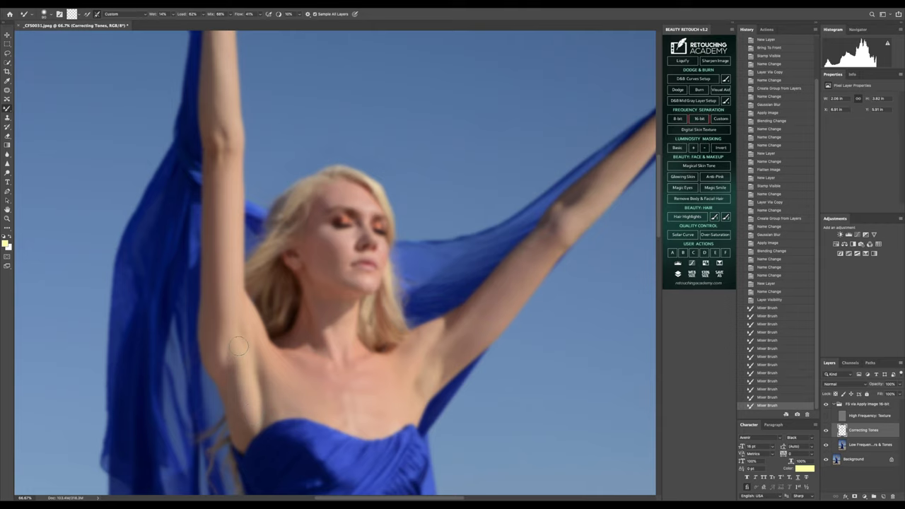
{"action": "key", "text": "]"}
{"action": "left_click_drag", "start_coordinate": [238, 347], "coordinate": [237, 418]}
{"action": "mouse_move", "coordinate": [230, 367]}
{"action": "left_mouse_down"}
{"action": "mouse_move", "coordinate": [247, 433]}
{"action": "mouse_move", "coordinate": [260, 416]}
{"action": "left_mouse_up"}
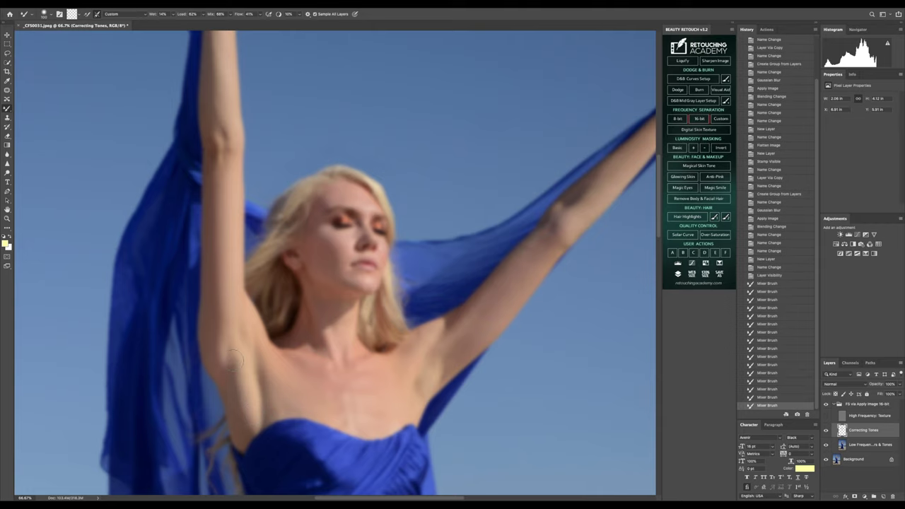
Step: Blend the vertically raised forearm's skin tones between elbow and wrist with the Mixer Brush, enlarging the brush along the way
{"action": "scroll", "coordinate": [223, 349], "scroll_direction": "up", "scroll_amount": 5}
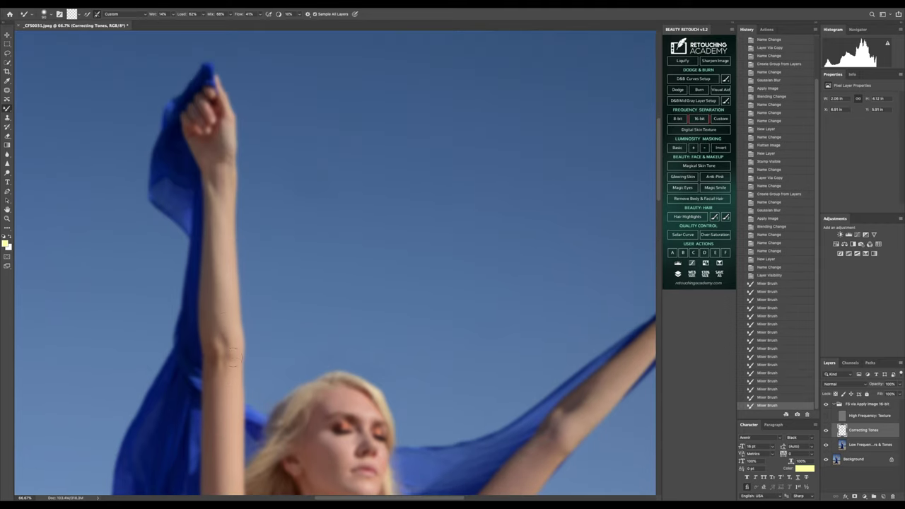
{"action": "mouse_move", "coordinate": [234, 358]}
{"action": "left_mouse_down"}
{"action": "mouse_move", "coordinate": [226, 323]}
{"action": "mouse_move", "coordinate": [230, 364]}
{"action": "mouse_move", "coordinate": [218, 330]}
{"action": "mouse_move", "coordinate": [212, 270]}
{"action": "mouse_move", "coordinate": [212, 201]}
{"action": "left_mouse_up"}
{"action": "key", "text": "bracketright"}
{"action": "key", "text": "bracketright"}
{"action": "left_click_drag", "start_coordinate": [227, 287], "coordinate": [226, 341]}
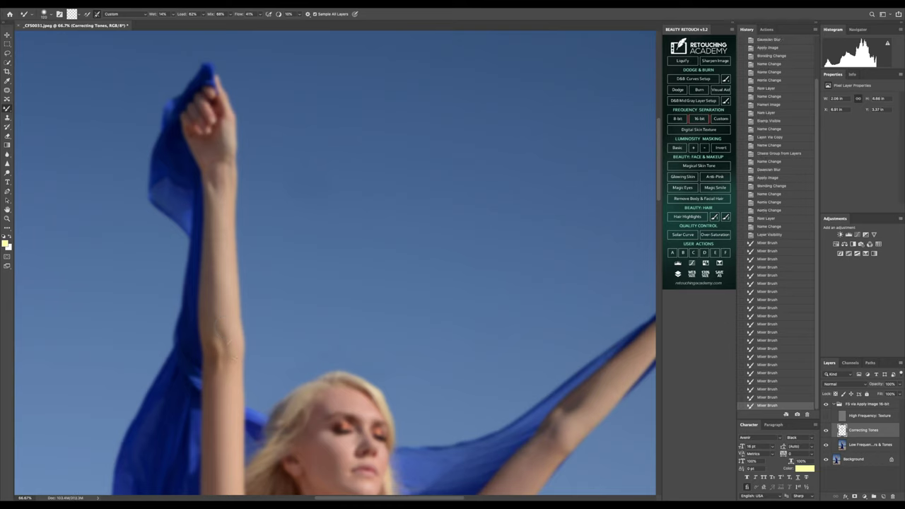
{"action": "left_click_drag", "start_coordinate": [223, 205], "coordinate": [219, 159]}
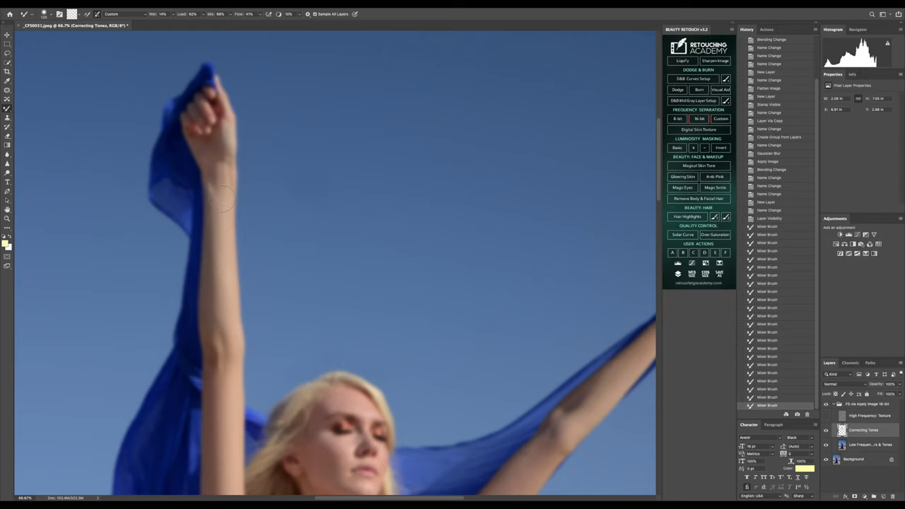
{"action": "mouse_move", "coordinate": [221, 237]}
{"action": "left_mouse_down"}
{"action": "mouse_move", "coordinate": [233, 304]}
{"action": "mouse_move", "coordinate": [221, 343]}
{"action": "left_mouse_up"}
Step: Even out the raised upper arm's tones down across the shoulder to the chest edge using a smaller Mixer Brush
{"action": "scroll", "coordinate": [225, 308], "scroll_direction": "down", "scroll_amount": 3}
{"action": "left_click_drag", "start_coordinate": [223, 444], "coordinate": [225, 452]}
{"action": "scroll", "coordinate": [225, 438], "scroll_direction": "down", "scroll_amount": 3}
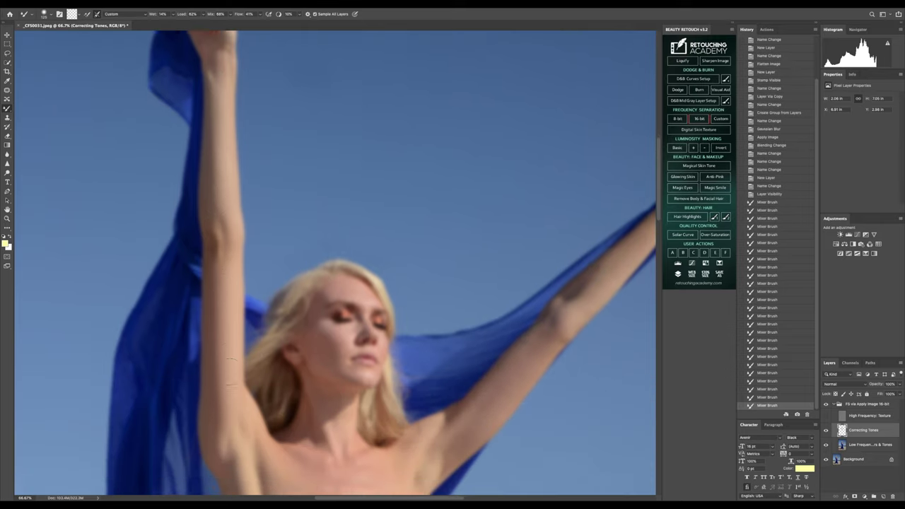
{"action": "key", "text": "["}
{"action": "key", "text": "["}
{"action": "mouse_move", "coordinate": [236, 323]}
{"action": "left_mouse_down"}
{"action": "mouse_move", "coordinate": [280, 418]}
{"action": "mouse_move", "coordinate": [334, 415]}
{"action": "mouse_move", "coordinate": [283, 409]}
{"action": "left_mouse_up"}
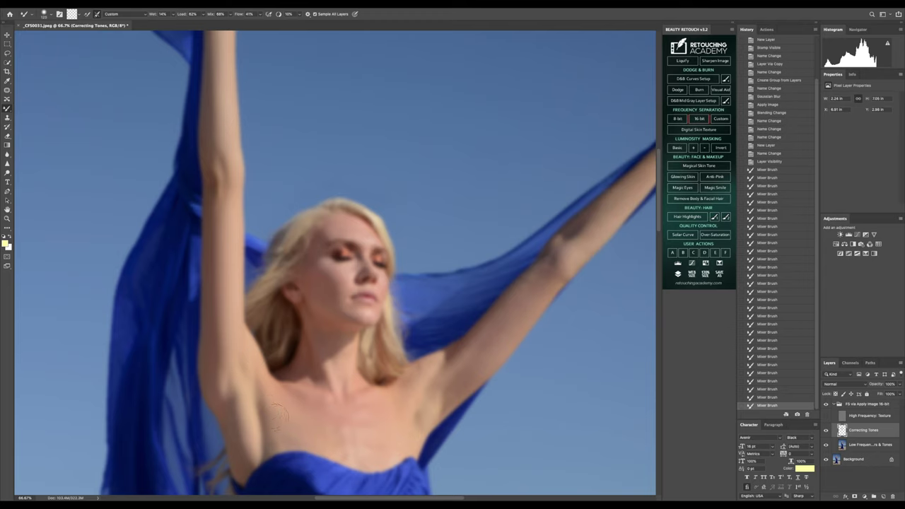
Step: Blend the raised arm's armpit, the chest above the dress and the opposite armpit with the Mixer Brush
{"action": "scroll", "coordinate": [277, 416], "scroll_direction": "down", "scroll_amount": 1}
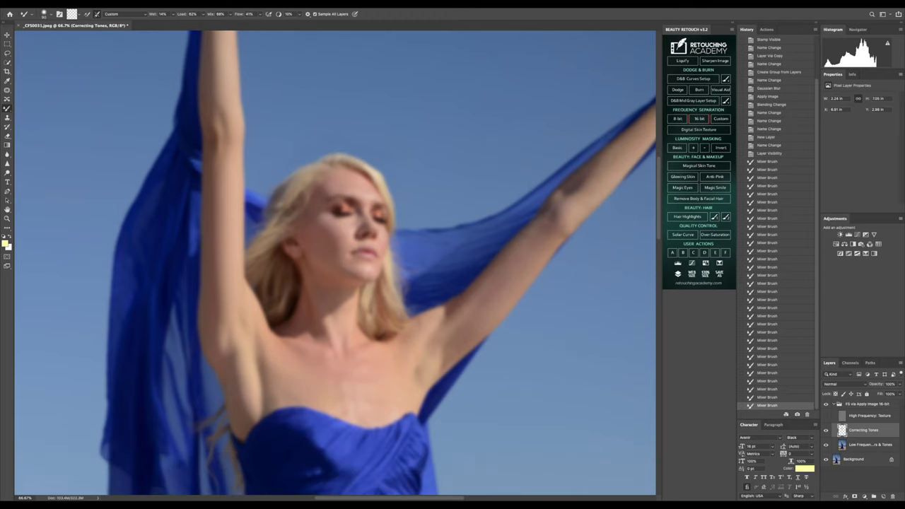
{"action": "left_click_drag", "start_coordinate": [248, 414], "coordinate": [224, 356]}
{"action": "left_click_drag", "start_coordinate": [224, 357], "coordinate": [245, 410]}
{"action": "mouse_move", "coordinate": [246, 411]}
{"action": "left_mouse_down"}
{"action": "mouse_move", "coordinate": [220, 373]}
{"action": "mouse_move", "coordinate": [212, 335]}
{"action": "left_mouse_up"}
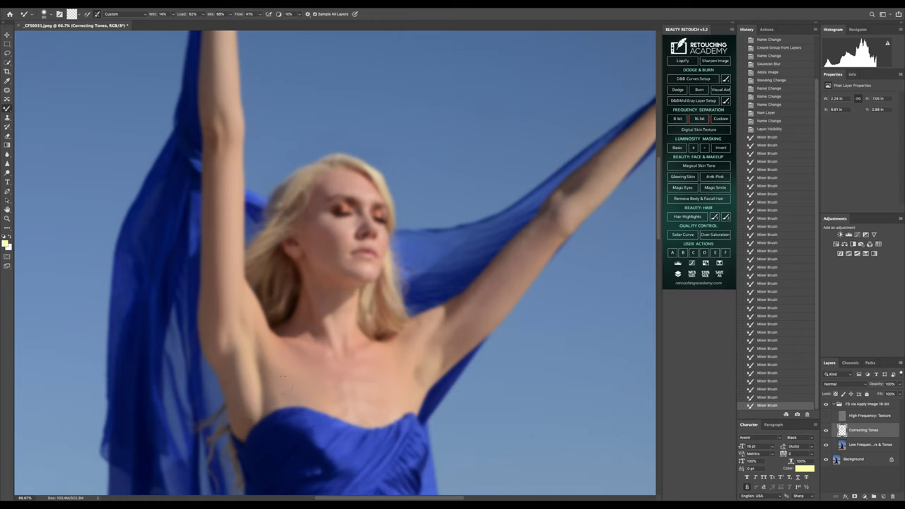
{"action": "mouse_move", "coordinate": [304, 385]}
{"action": "left_mouse_down"}
{"action": "mouse_move", "coordinate": [350, 399]}
{"action": "mouse_move", "coordinate": [370, 375]}
{"action": "left_mouse_up"}
{"action": "mouse_move", "coordinate": [423, 326]}
{"action": "left_mouse_down"}
{"action": "mouse_move", "coordinate": [443, 309]}
{"action": "mouse_move", "coordinate": [429, 324]}
{"action": "mouse_move", "coordinate": [437, 332]}
{"action": "mouse_move", "coordinate": [426, 383]}
{"action": "left_mouse_up"}
{"action": "key", "text": "["}
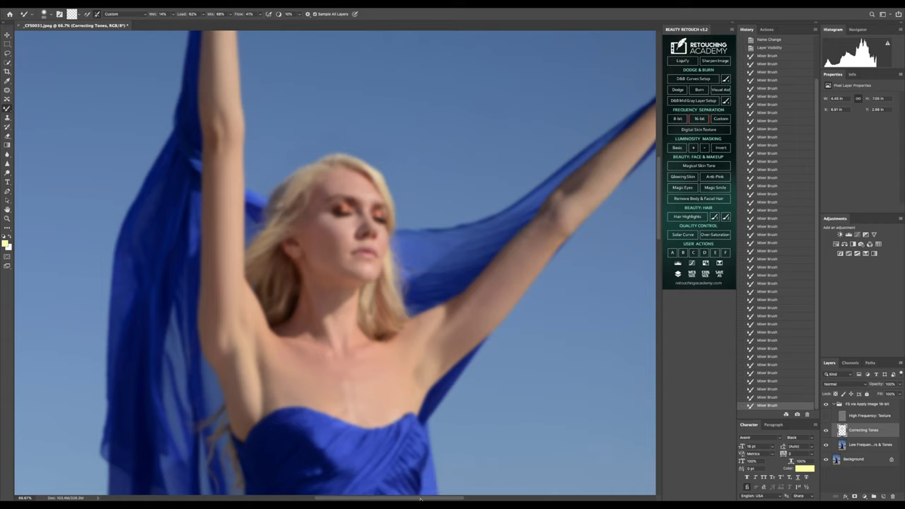
Step: Smooth the skin tones of the diagonally outstretched arm from the upper arm to the wrist with the Mixer Brush
{"action": "left_click_drag", "start_coordinate": [421, 499], "coordinate": [467, 499]}
{"action": "scroll", "coordinate": [335, 262], "scroll_direction": "up", "scroll_amount": 2}
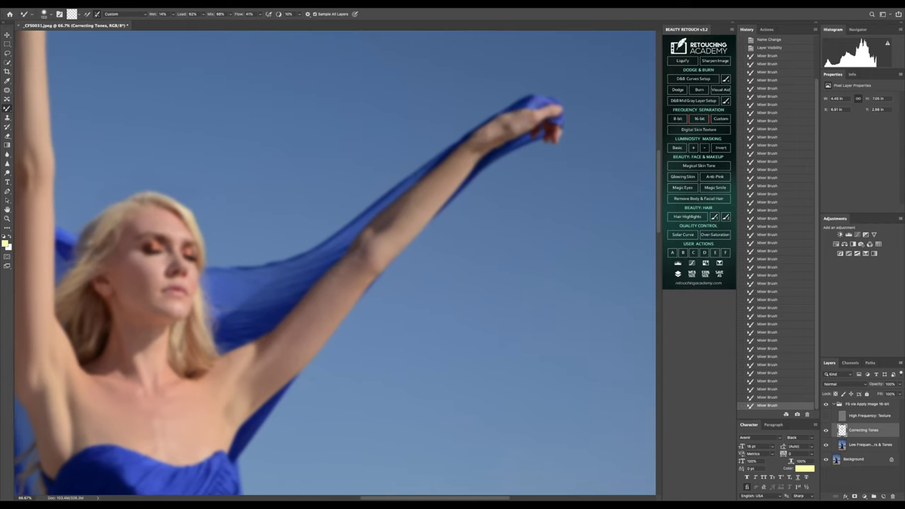
{"action": "left_click_drag", "start_coordinate": [356, 269], "coordinate": [311, 333]}
{"action": "left_click_drag", "start_coordinate": [361, 264], "coordinate": [314, 318]}
{"action": "left_click_drag", "start_coordinate": [472, 162], "coordinate": [506, 133]}
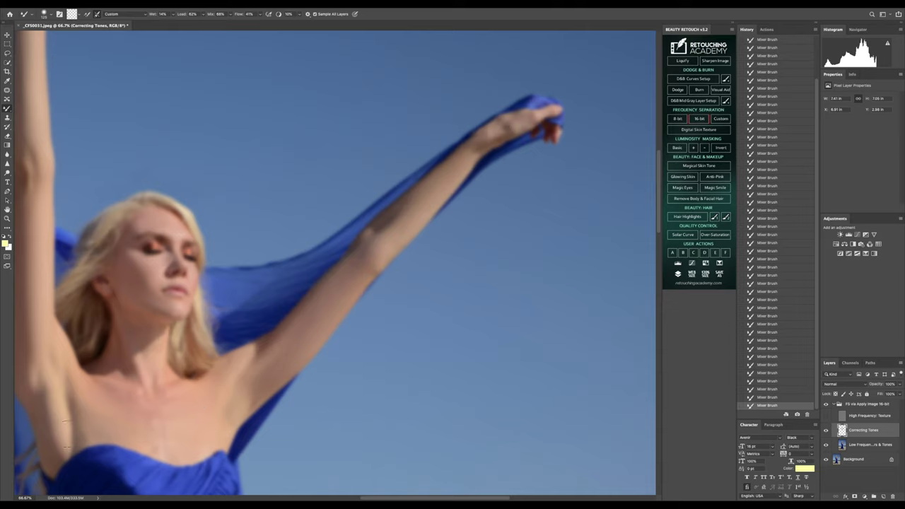
Step: Show the High Frequency: Texture layer, compare the image with and without it, and flatten the image
{"action": "left_click", "coordinate": [7, 218]}
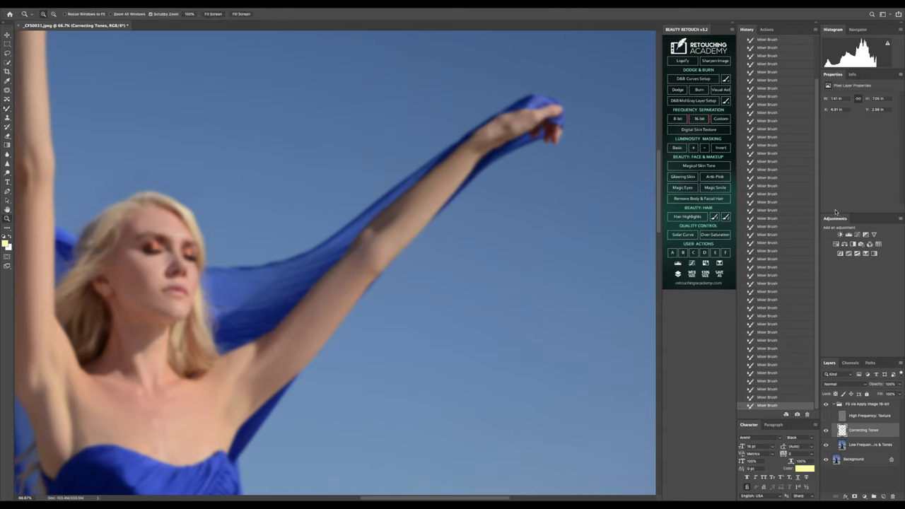
{"action": "left_click", "coordinate": [825, 416]}
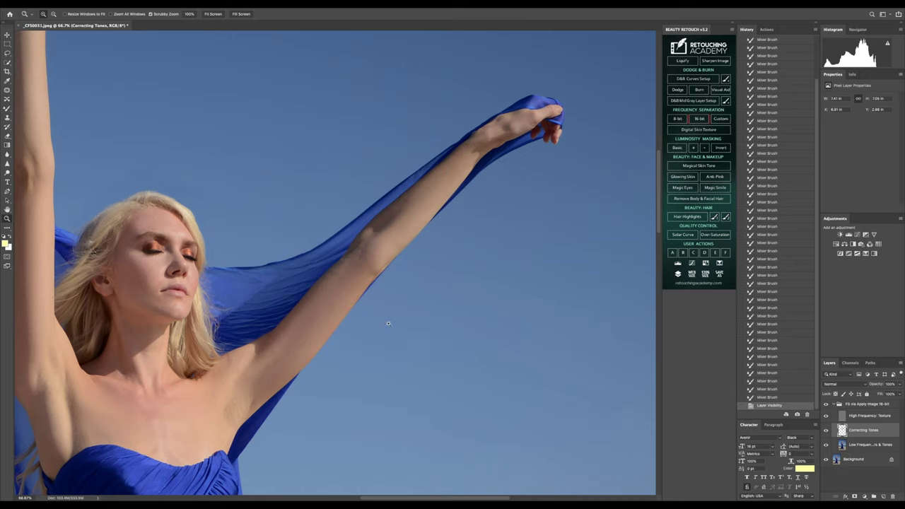
{"action": "left_click_drag", "start_coordinate": [379, 498], "coordinate": [346, 498]}
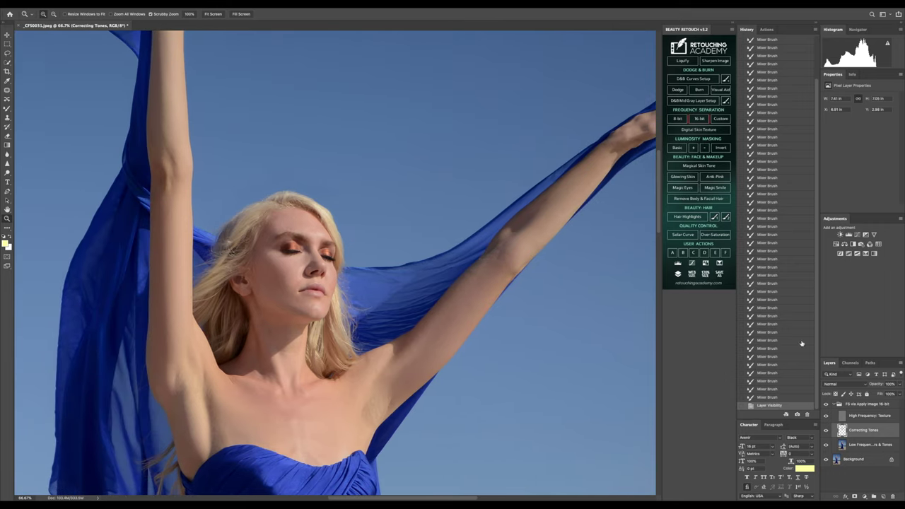
{"action": "left_click", "coordinate": [826, 417]}
{"action": "left_click", "coordinate": [827, 416]}
{"action": "right_click", "coordinate": [853, 461]}
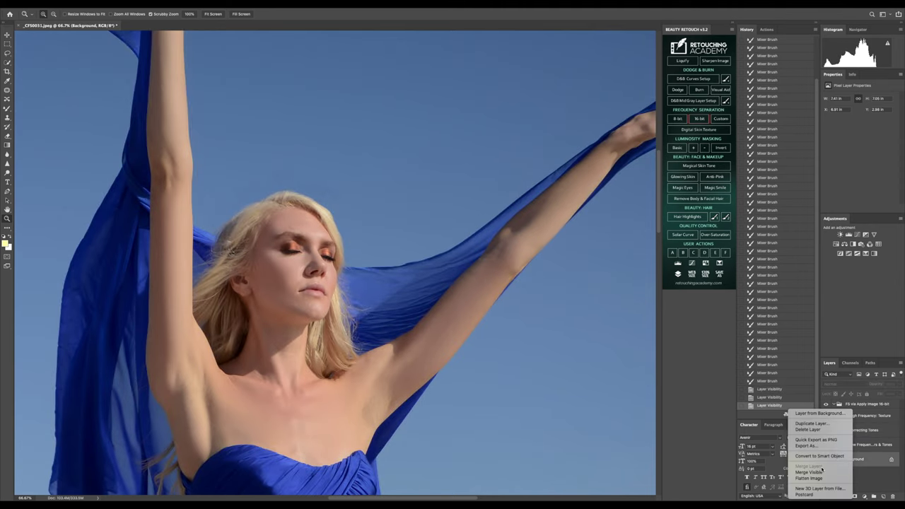
{"action": "left_click", "coordinate": [819, 479]}
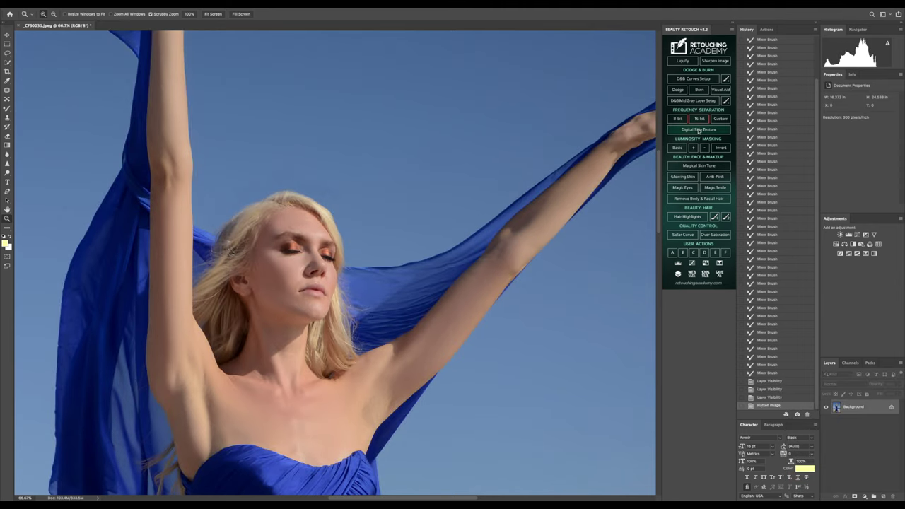
Step: Run the Digital Skin Texture action and select the Background layer for work with the Mixer Brush
{"action": "left_click", "coordinate": [698, 131]}
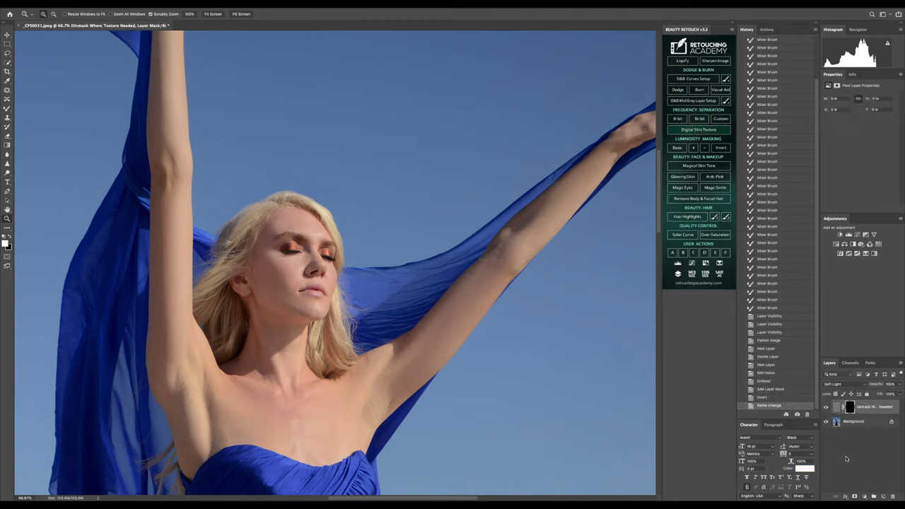
{"action": "left_click", "coordinate": [853, 421]}
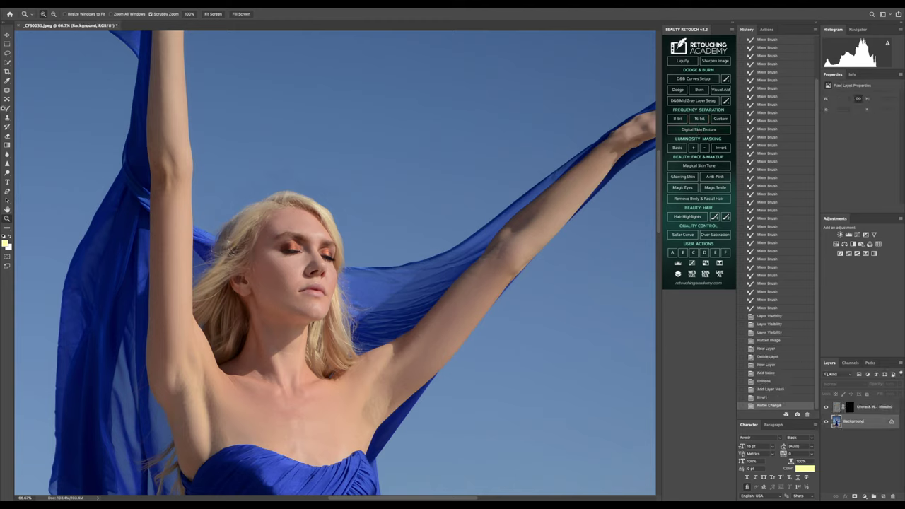
{"action": "left_click", "coordinate": [7, 112]}
{"action": "left_click", "coordinate": [7, 108]}
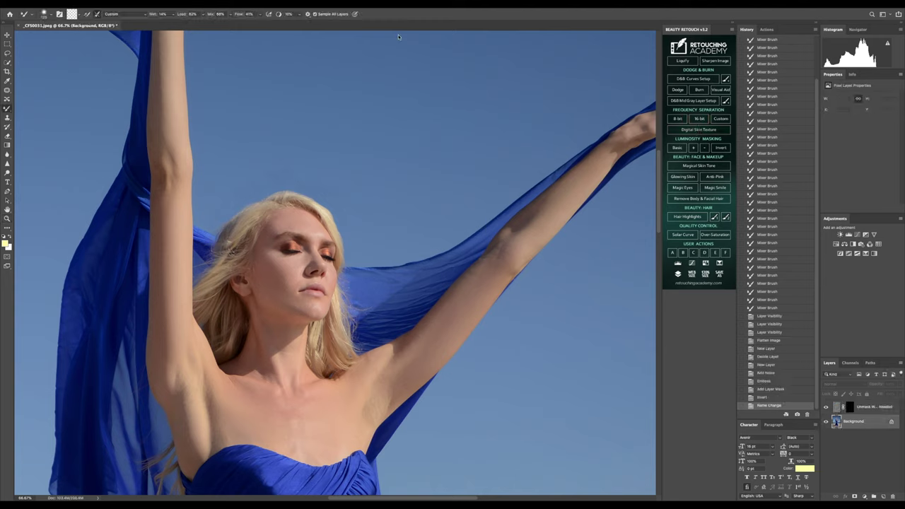
Step: Compare the retouch with the original opened image in the history and return to the latest state
{"action": "scroll", "coordinate": [774, 48], "scroll_direction": "up", "scroll_amount": 3}
{"action": "left_click", "coordinate": [775, 44]}
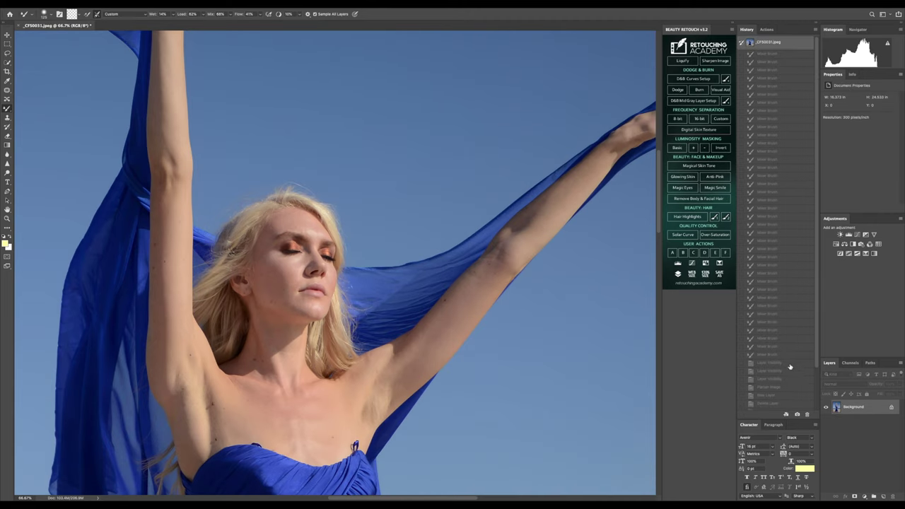
{"action": "scroll", "coordinate": [789, 369], "scroll_direction": "down", "scroll_amount": 3}
{"action": "left_click", "coordinate": [768, 405]}
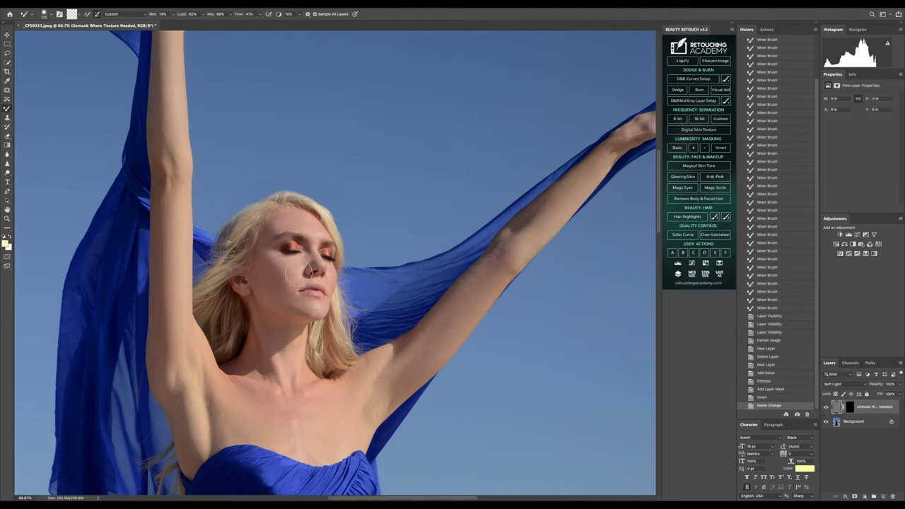
Step: Blend the skin on the cheek beside the mouth with short Mixer Brush dabs on the Background layer
{"action": "left_click", "coordinate": [857, 421]}
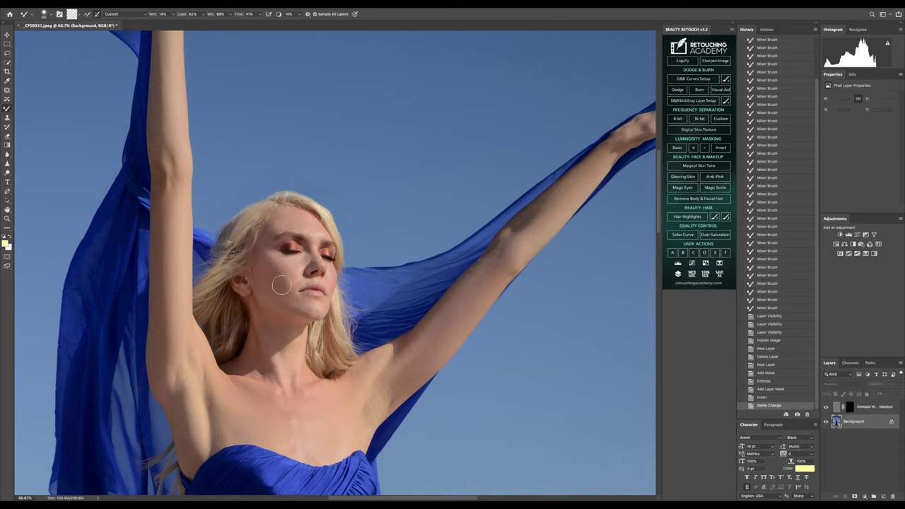
{"action": "left_click", "coordinate": [282, 285]}
{"action": "left_click", "coordinate": [277, 284]}
{"action": "left_click", "coordinate": [283, 287]}
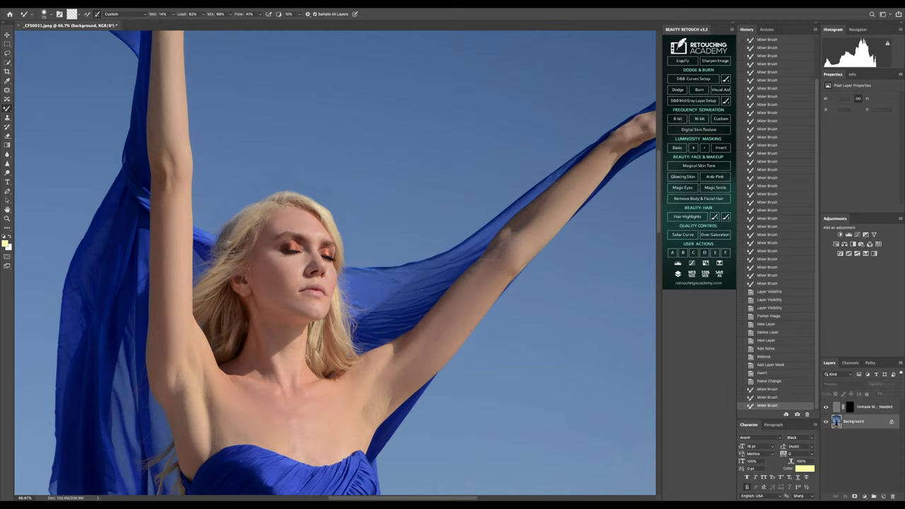
Step: Smooth the chin, the area under the lower lip and the lower cheek with small Mixer Brush dabs
{"action": "left_click", "coordinate": [309, 315]}
{"action": "left_click", "coordinate": [315, 311]}
{"action": "left_click", "coordinate": [311, 306]}
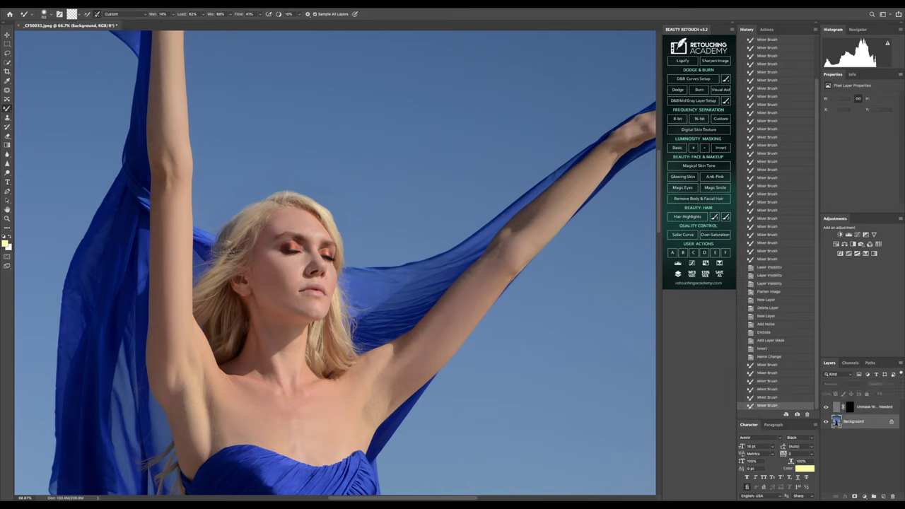
{"action": "left_click", "coordinate": [311, 306]}
{"action": "left_click", "coordinate": [313, 307]}
{"action": "left_click", "coordinate": [313, 307]}
{"action": "left_click", "coordinate": [277, 296]}
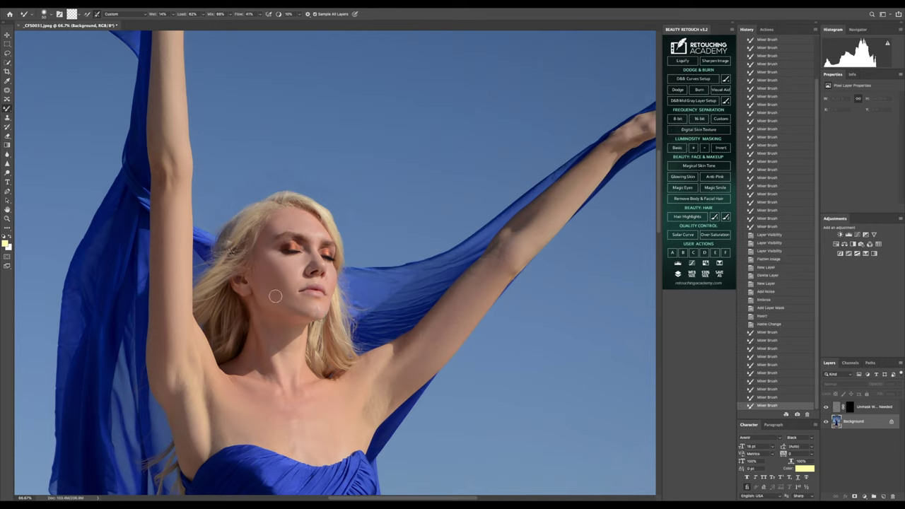
Step: Blend the skin on the near cheek between the ear and the mouth with short Mixer Brush dabs
{"action": "left_click", "coordinate": [261, 274]}
{"action": "left_click", "coordinate": [292, 301]}
{"action": "left_click", "coordinate": [286, 291]}
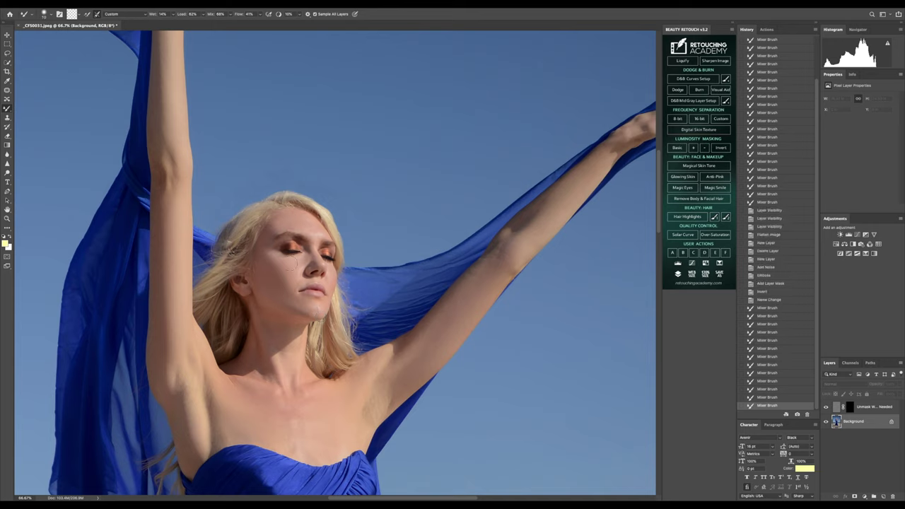
{"action": "left_click", "coordinate": [293, 286]}
{"action": "left_click", "coordinate": [300, 282]}
{"action": "left_click", "coordinate": [298, 285]}
{"action": "left_click", "coordinate": [299, 285]}
{"action": "left_click", "coordinate": [299, 285]}
{"action": "left_click", "coordinate": [299, 286]}
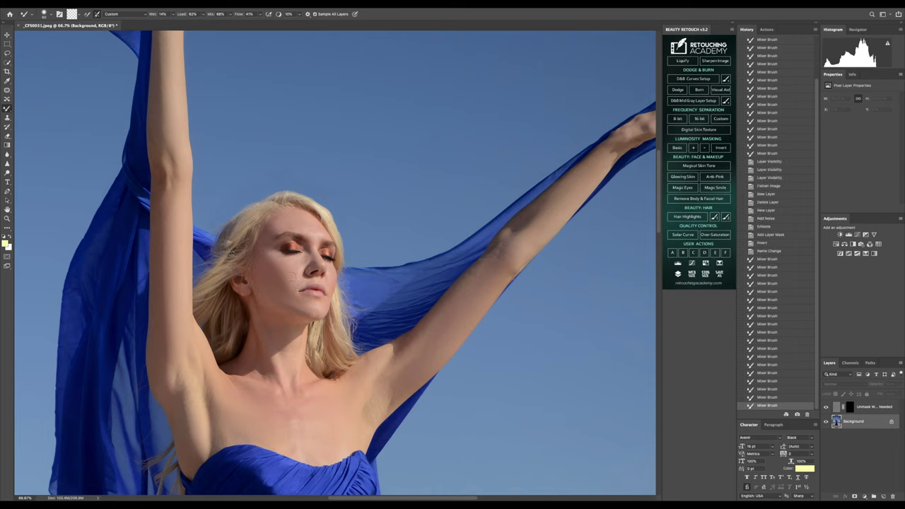
Step: Smooth the upper cheek, the skin around the near eye's outer corner and the temple with Mixer Brush dabs
{"action": "left_click", "coordinate": [297, 280]}
{"action": "left_click", "coordinate": [295, 256]}
{"action": "left_click", "coordinate": [289, 252]}
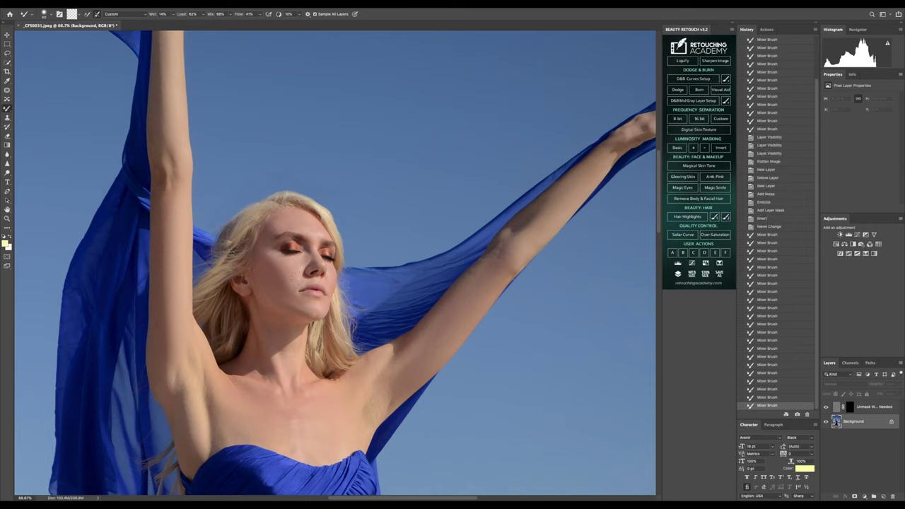
{"action": "left_click", "coordinate": [281, 248]}
{"action": "left_click", "coordinate": [274, 244]}
{"action": "left_click", "coordinate": [271, 243]}
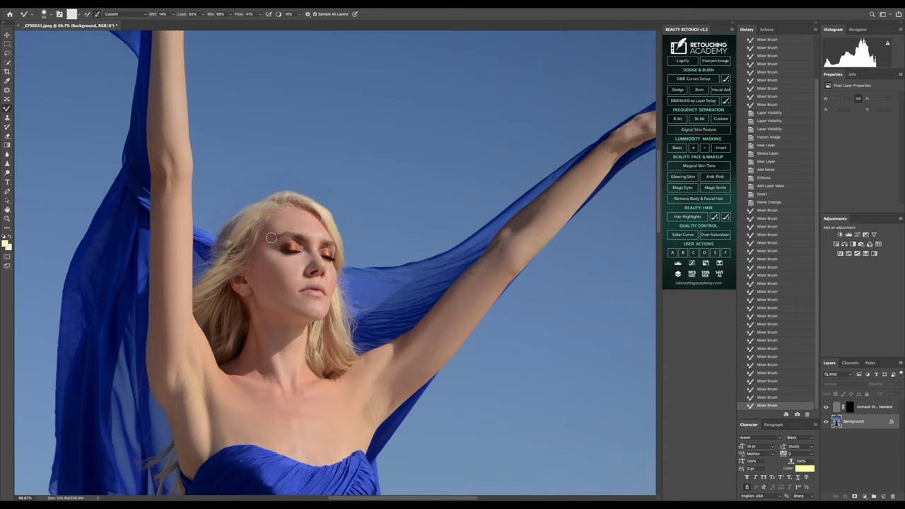
{"action": "left_click", "coordinate": [267, 241]}
{"action": "left_click", "coordinate": [267, 239]}
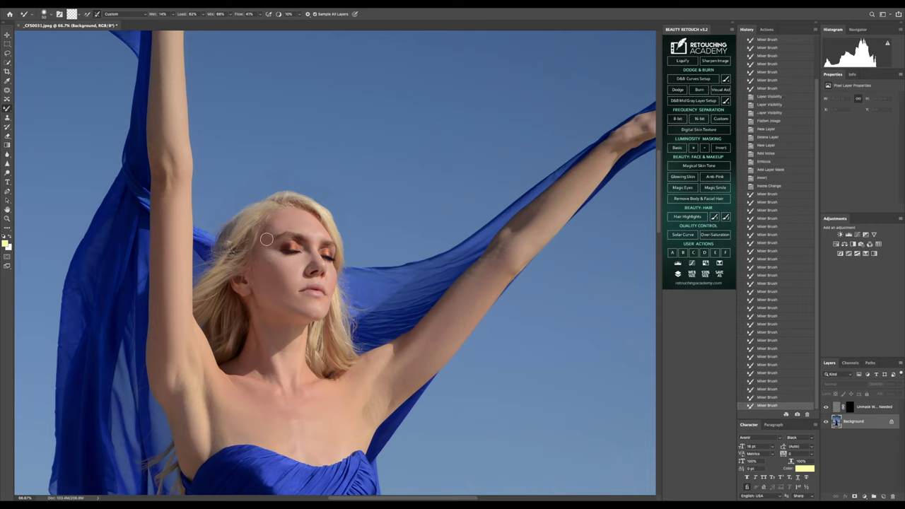
{"action": "left_click", "coordinate": [267, 239]}
Step: Blend the forehead tones from the near temple across to the area above the far eyebrow using the Mixer Brush
{"action": "left_click", "coordinate": [274, 227]}
{"action": "left_click", "coordinate": [311, 225]}
{"action": "left_click", "coordinate": [310, 225]}
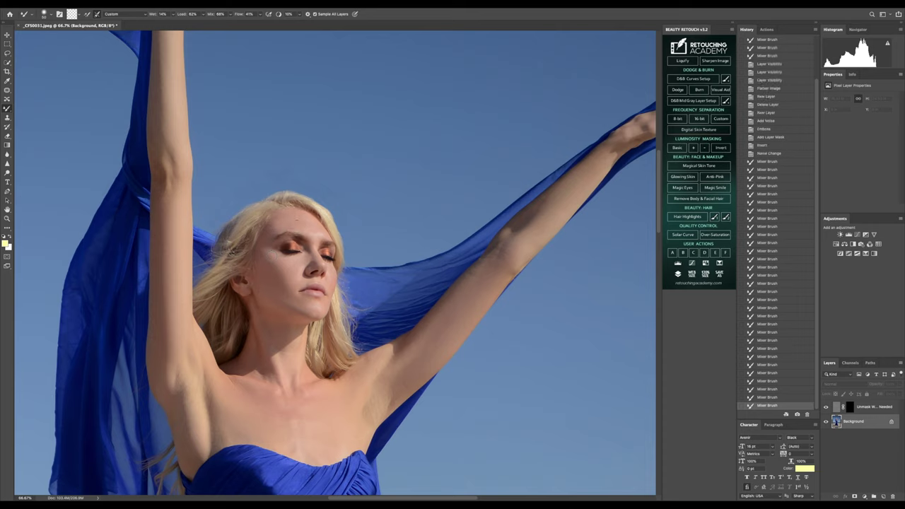
{"action": "left_click", "coordinate": [312, 228]}
{"action": "left_click", "coordinate": [315, 232]}
{"action": "left_click", "coordinate": [318, 236]}
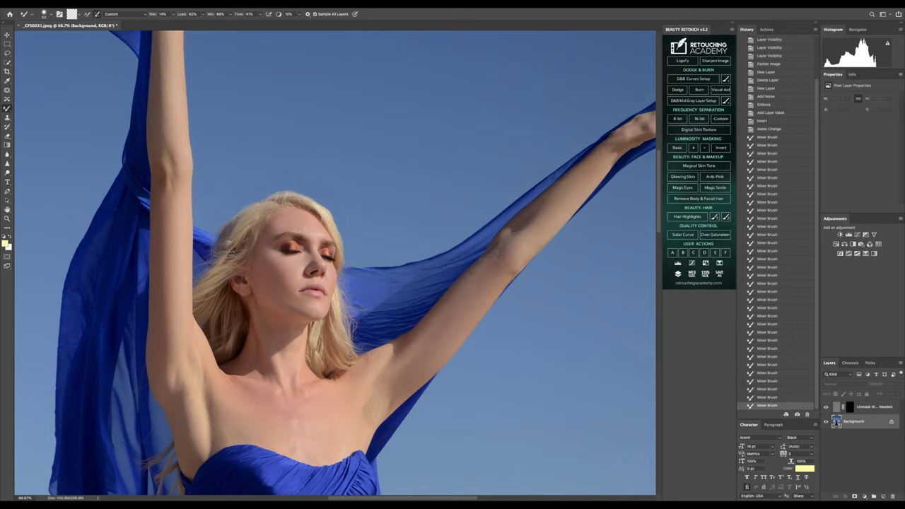
{"action": "left_click", "coordinate": [316, 231]}
{"action": "left_click", "coordinate": [317, 236]}
Step: Smooth the narrow far cheek beside the nose and mouth with small Mixer Brush dabs
{"action": "left_click", "coordinate": [330, 271]}
{"action": "left_click", "coordinate": [330, 276]}
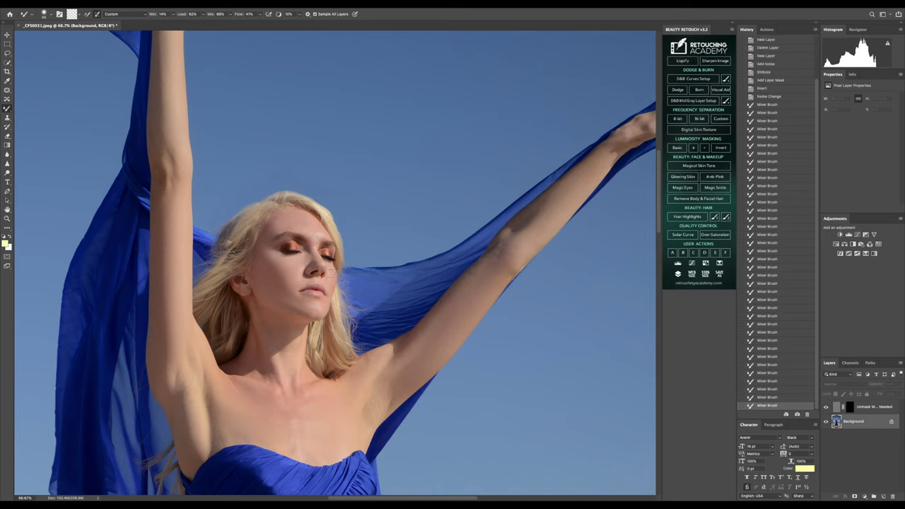
{"action": "left_click", "coordinate": [330, 290]}
{"action": "left_click", "coordinate": [329, 273]}
Step: Blend the skin above the far eyebrow and on the outstretched arm and its underarm with the Mixer Brush
{"action": "left_click", "coordinate": [318, 236]}
{"action": "left_click", "coordinate": [318, 236]}
{"action": "mouse_move", "coordinate": [451, 304]}
{"action": "left_mouse_down"}
{"action": "mouse_move", "coordinate": [484, 269]}
{"action": "mouse_move", "coordinate": [482, 323]}
{"action": "left_mouse_up"}
{"action": "left_click", "coordinate": [379, 406]}
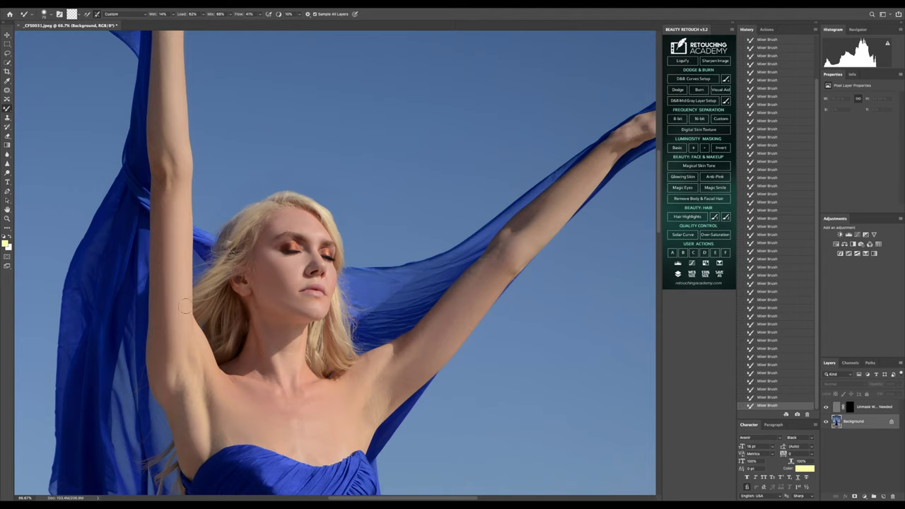
Step: Fit the whole image in view and flatten all layers into the Background layer
{"action": "scroll", "coordinate": [127, 184], "scroll_direction": "up", "scroll_amount": 2}
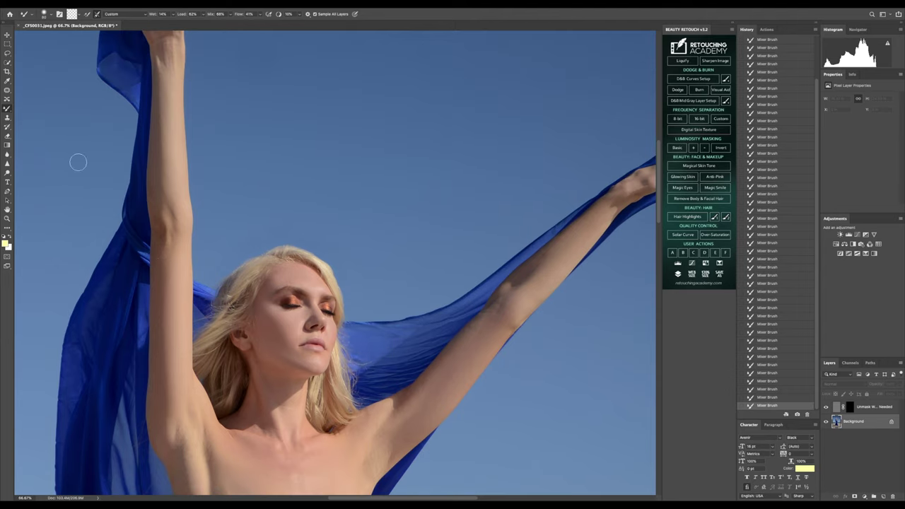
{"action": "left_click", "coordinate": [7, 219]}
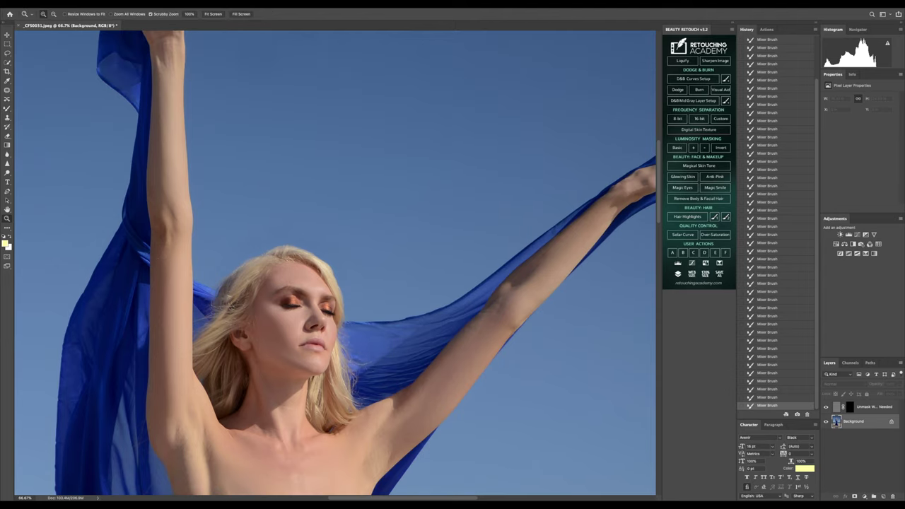
{"action": "left_click", "coordinate": [212, 14]}
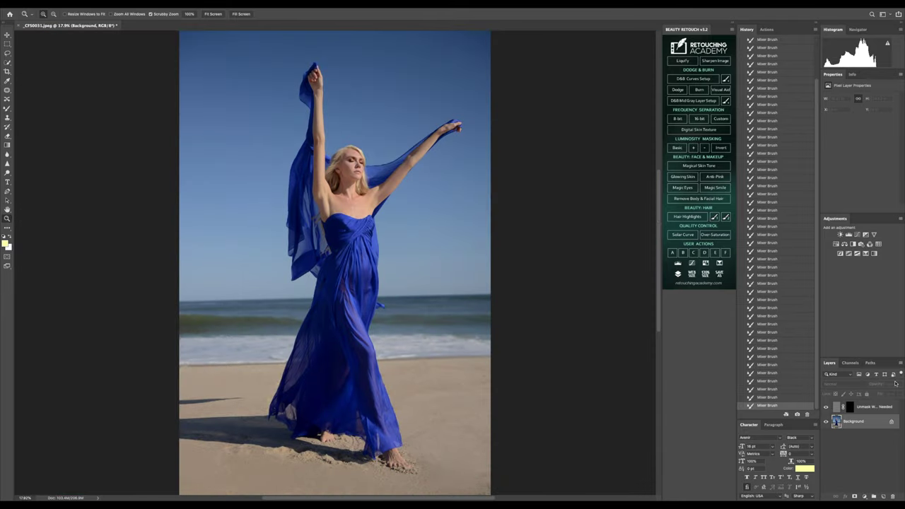
{"action": "right_click", "coordinate": [856, 426]}
{"action": "left_click", "coordinate": [852, 477]}
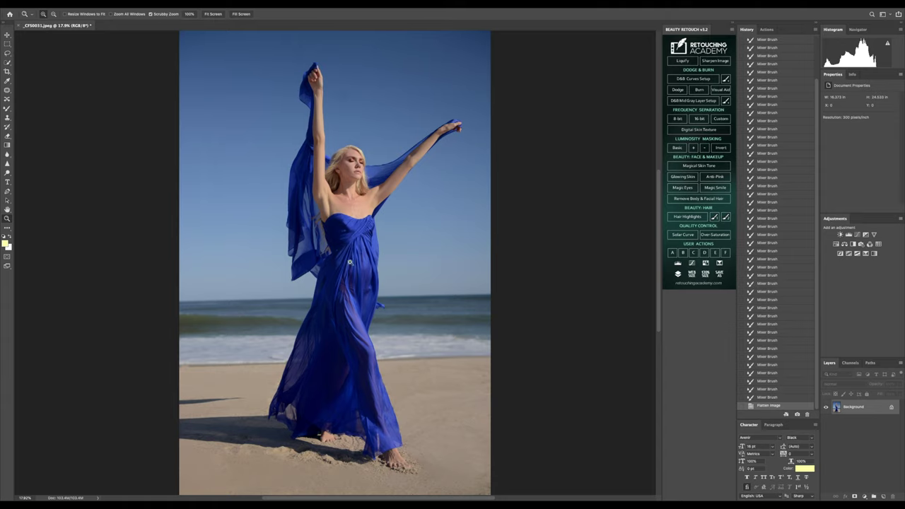
Step: Compare the flattened retouch with the original opened image in the history and return to the Flatten Image state
{"action": "left_click", "coordinate": [54, 14]}
{"action": "left_click", "coordinate": [287, 254]}
{"action": "scroll", "coordinate": [778, 82], "scroll_direction": "up", "scroll_amount": 5}
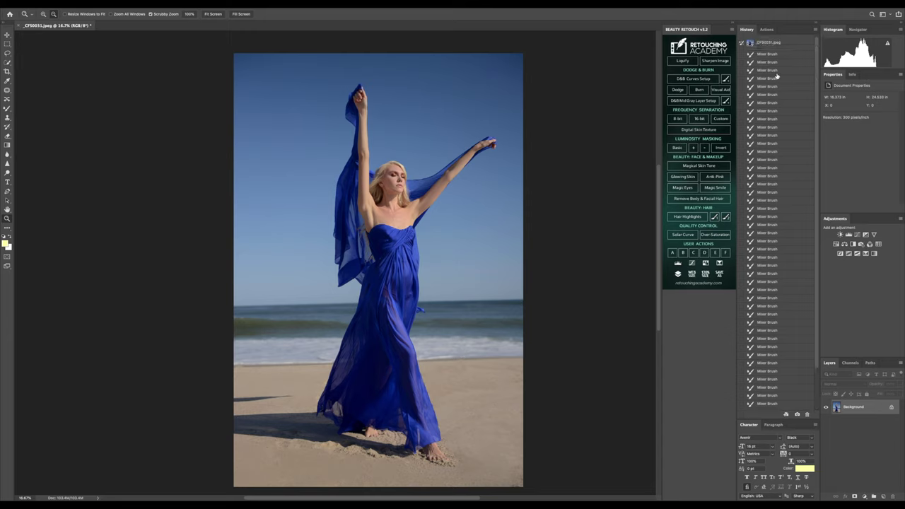
{"action": "left_click", "coordinate": [770, 44]}
{"action": "scroll", "coordinate": [768, 381], "scroll_direction": "down", "scroll_amount": 2}
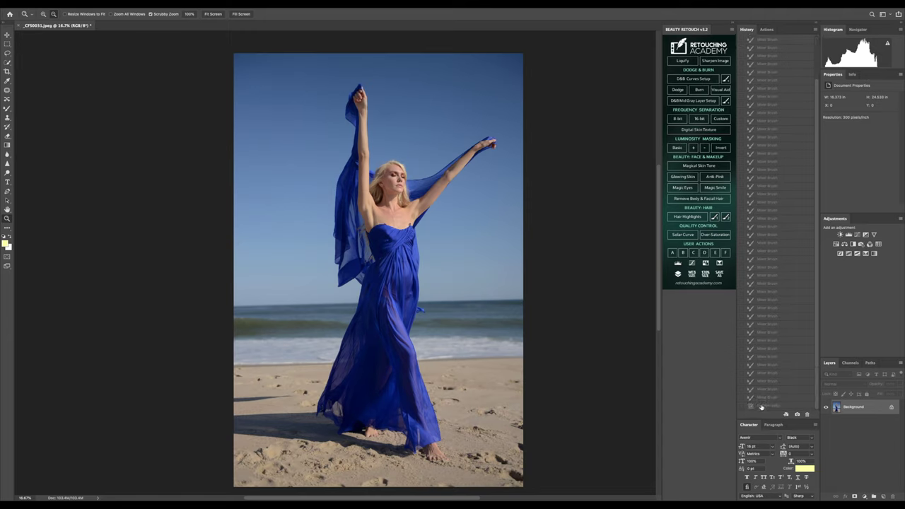
{"action": "left_click", "coordinate": [761, 405]}
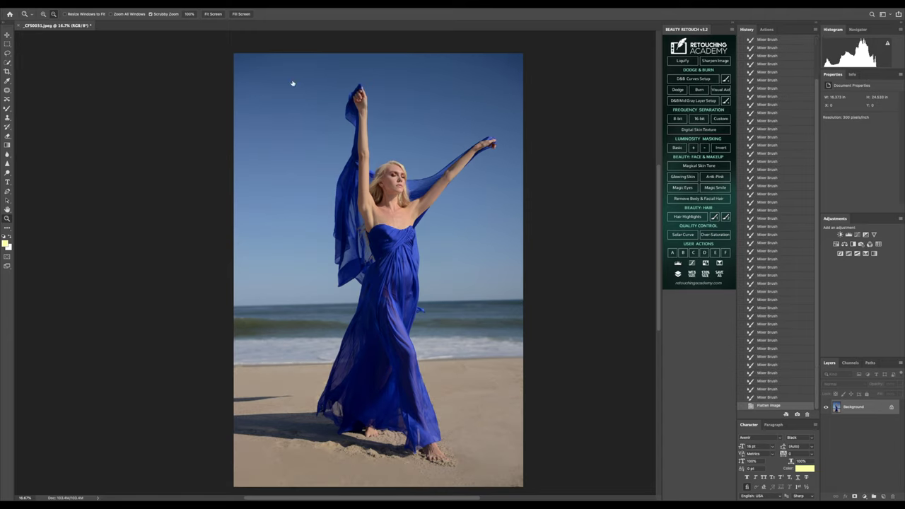
Step: Run the color-grading action from the EAST HAMPTON AD set on the flattened image
{"action": "left_click", "coordinate": [213, 14]}
{"action": "left_click", "coordinate": [766, 29]}
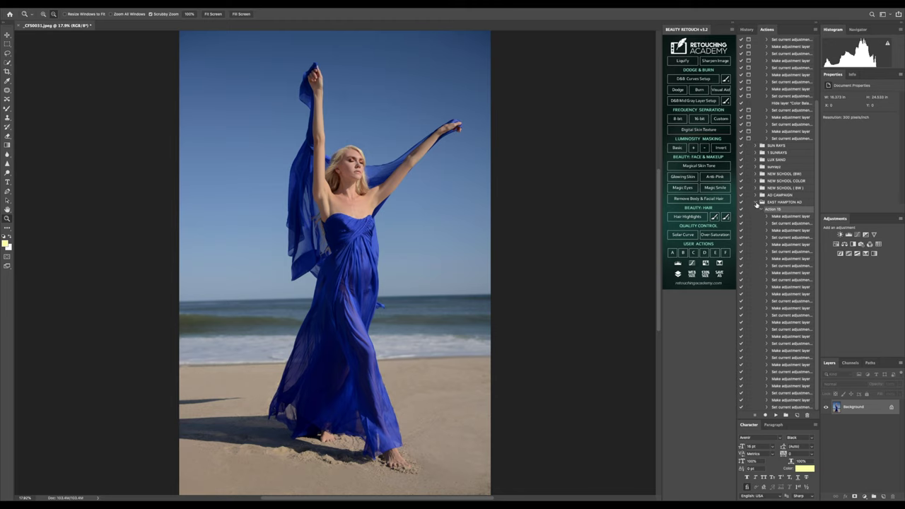
{"action": "left_click", "coordinate": [757, 202]}
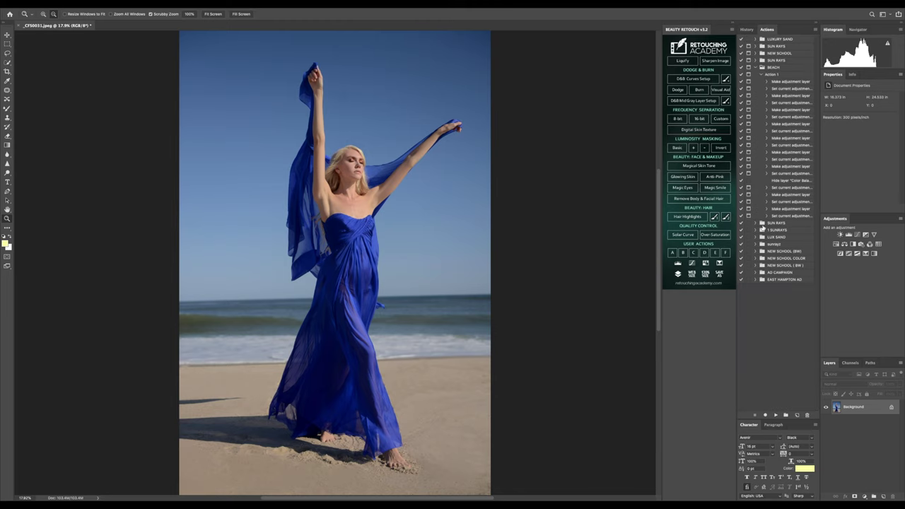
{"action": "left_click", "coordinate": [755, 280]}
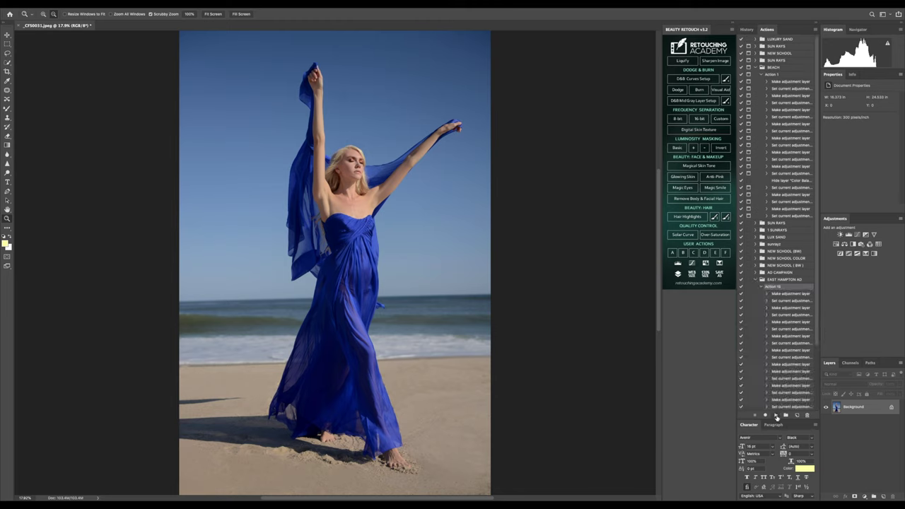
{"action": "left_click", "coordinate": [775, 415]}
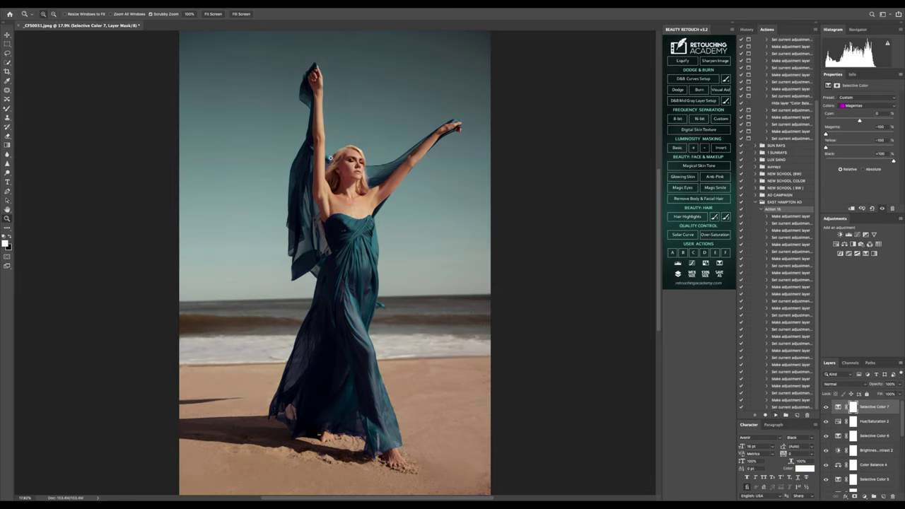
Step: Inspect the color-graded portrait up close, compare it with the original opened image in the history, and return to the latest state
{"action": "left_click", "coordinate": [334, 158]}
{"action": "left_click", "coordinate": [365, 145]}
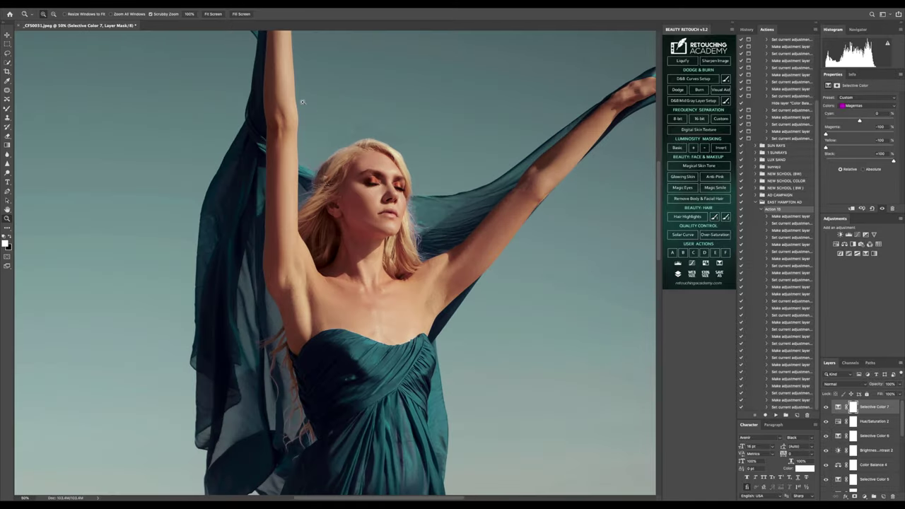
{"action": "left_click", "coordinate": [212, 13]}
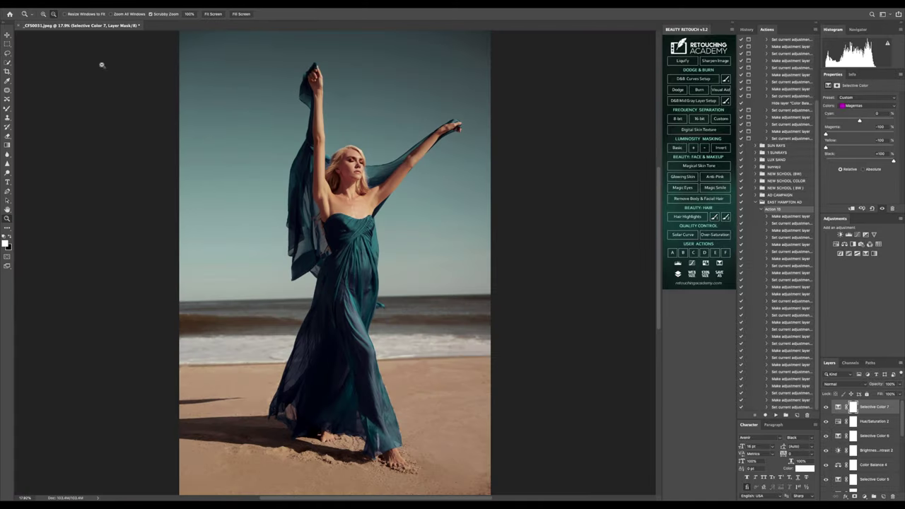
{"action": "left_click", "coordinate": [335, 282], "text": "alt"}
{"action": "scroll", "coordinate": [350, 202], "scroll_direction": "up", "scroll_amount": 2}
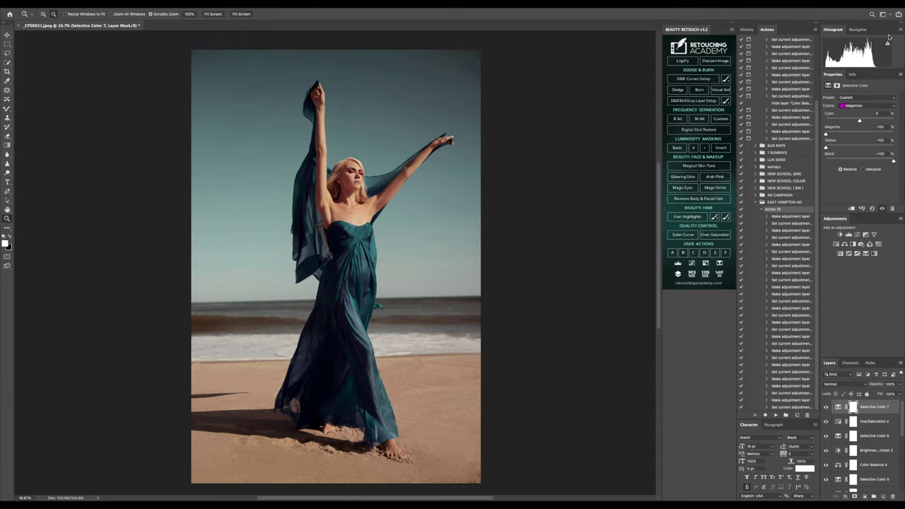
{"action": "left_click", "coordinate": [746, 29]}
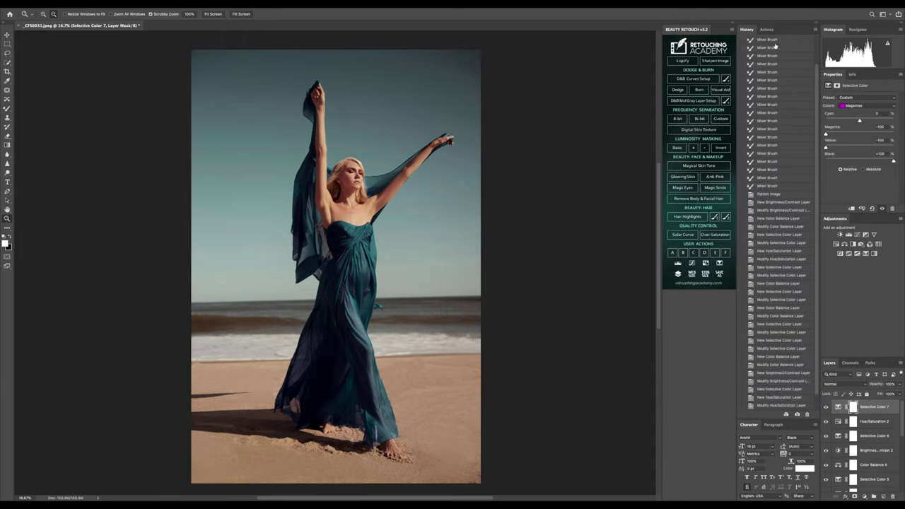
{"action": "left_click", "coordinate": [771, 44]}
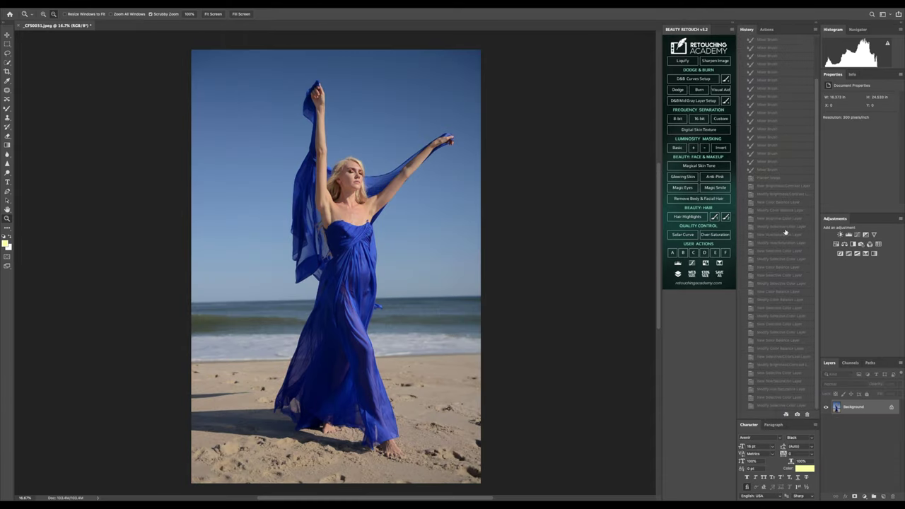
{"action": "left_click", "coordinate": [763, 406]}
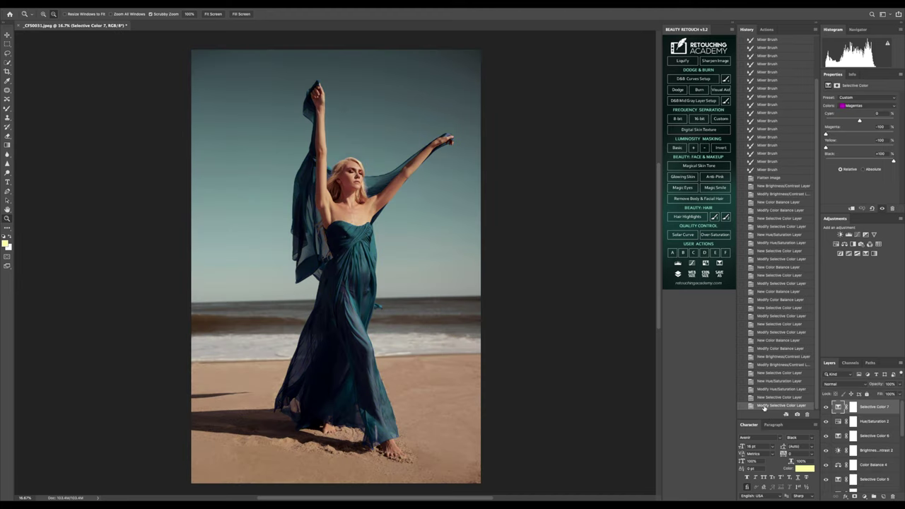
{"action": "left_click", "coordinate": [214, 15]}
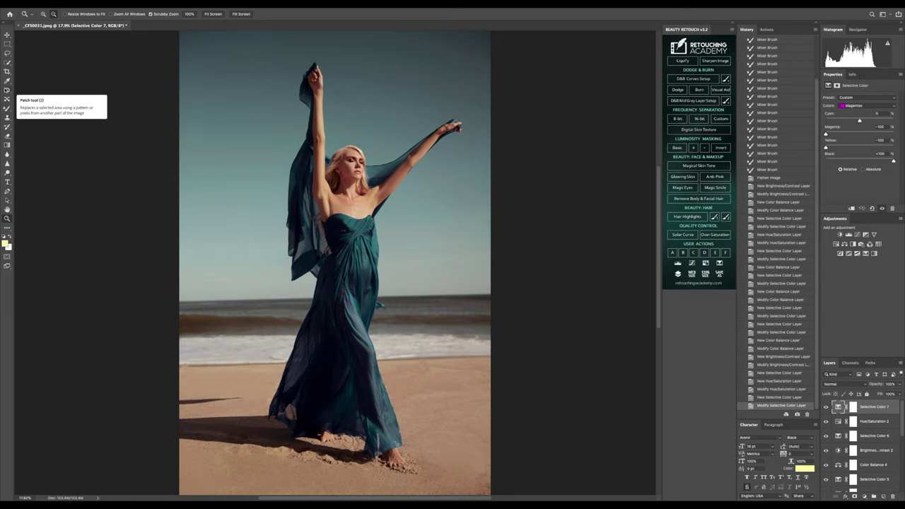
Step: Select the Patch tool and examine the settings of the adjustment layers from Hue/Saturation 2 down to Color Balance 2
{"action": "left_click", "coordinate": [8, 90]}
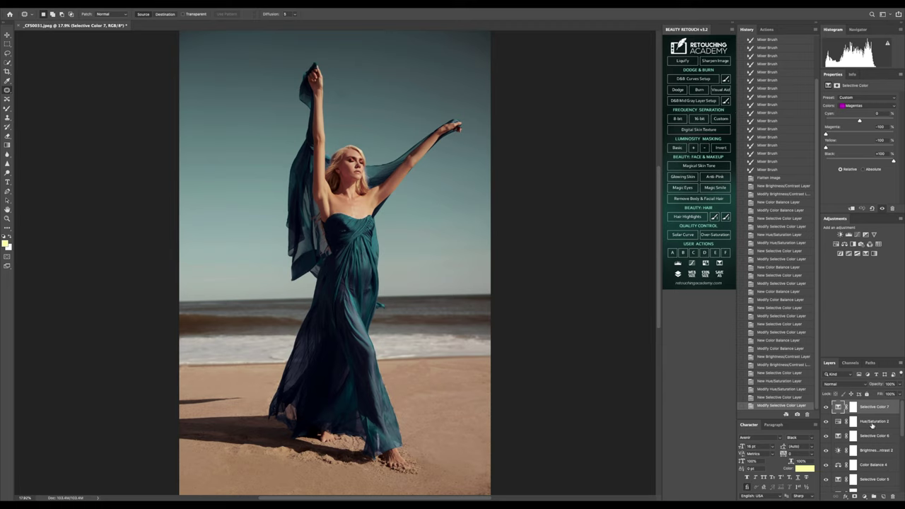
{"action": "left_click", "coordinate": [871, 424]}
{"action": "left_click", "coordinate": [870, 437]}
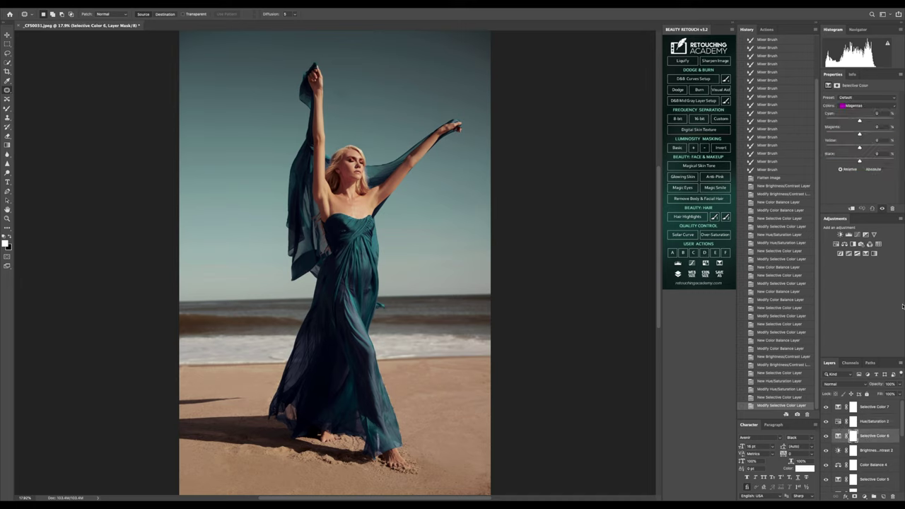
{"action": "left_click", "coordinate": [875, 451]}
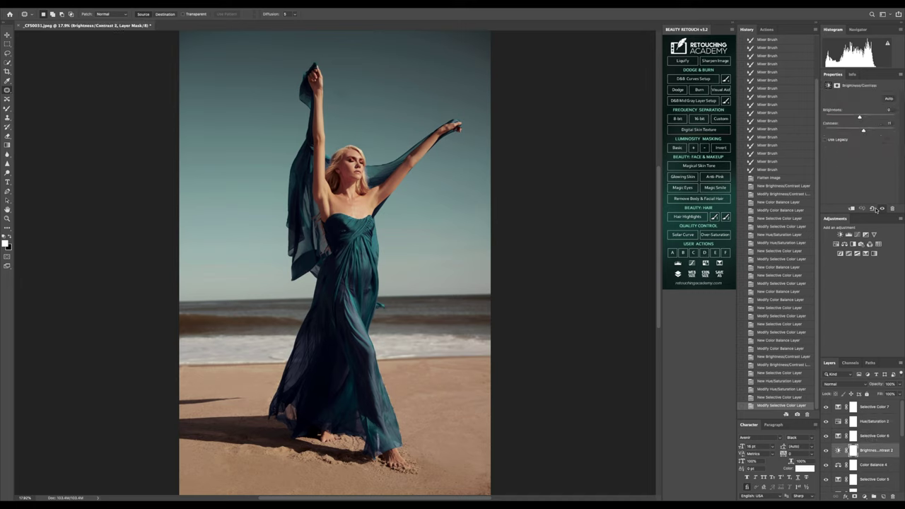
{"action": "left_click", "coordinate": [872, 465]}
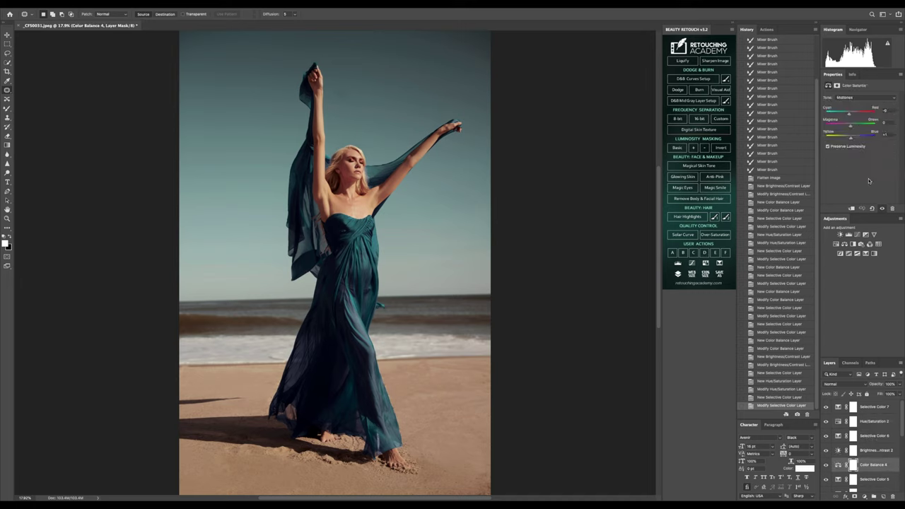
{"action": "left_click", "coordinate": [878, 480]}
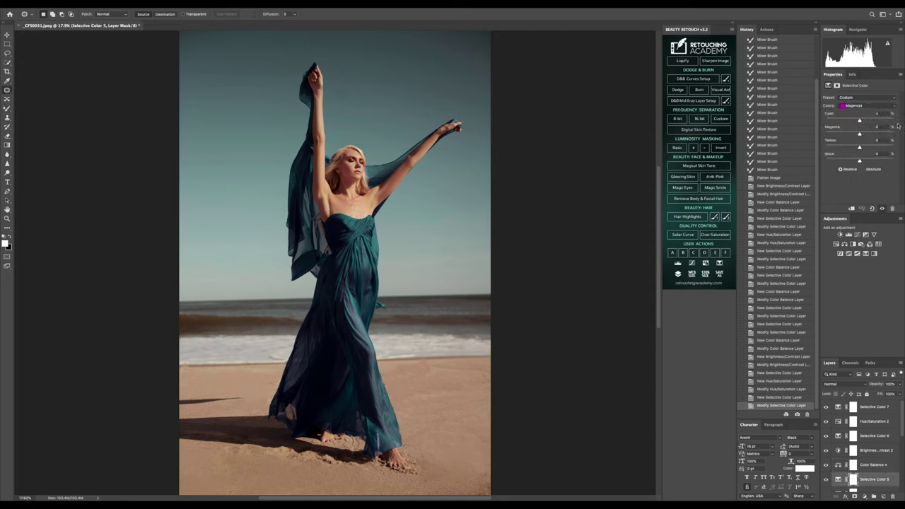
{"action": "scroll", "coordinate": [863, 464], "scroll_direction": "down", "scroll_amount": 3}
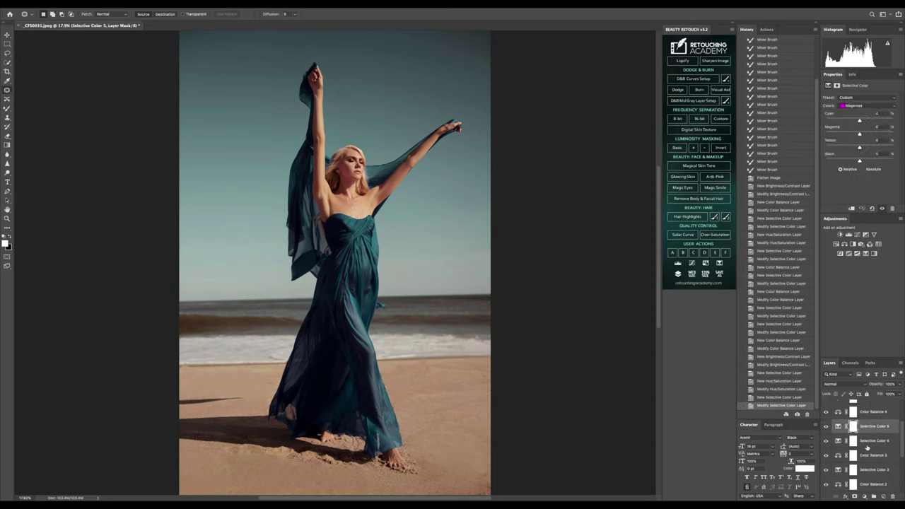
{"action": "left_click", "coordinate": [867, 446]}
{"action": "left_click", "coordinate": [883, 468]}
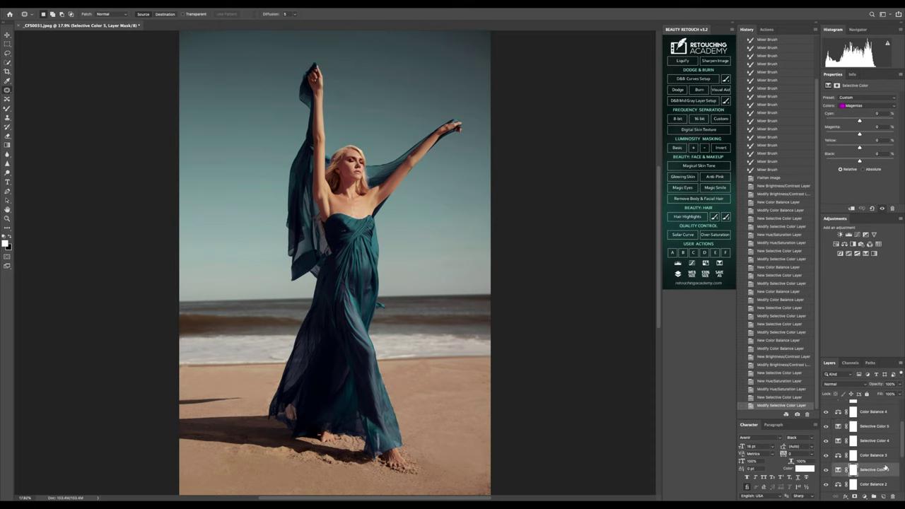
{"action": "left_click", "coordinate": [875, 484]}
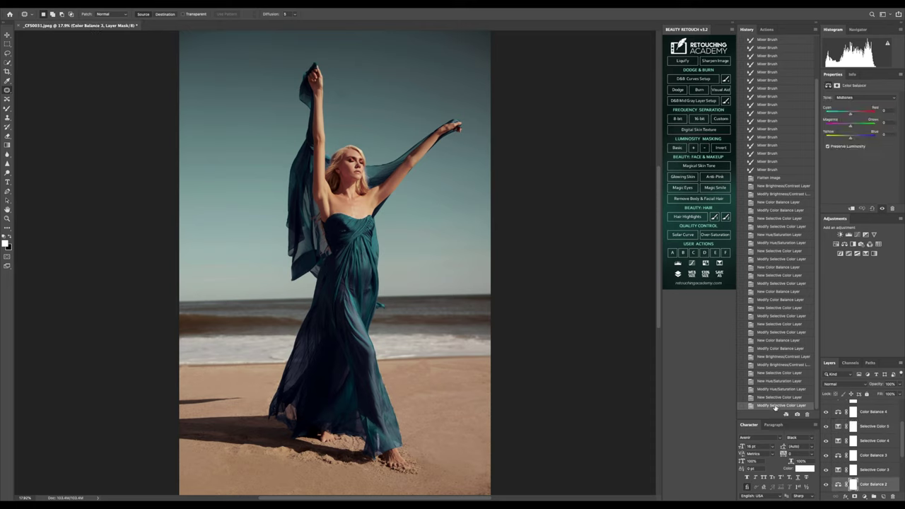